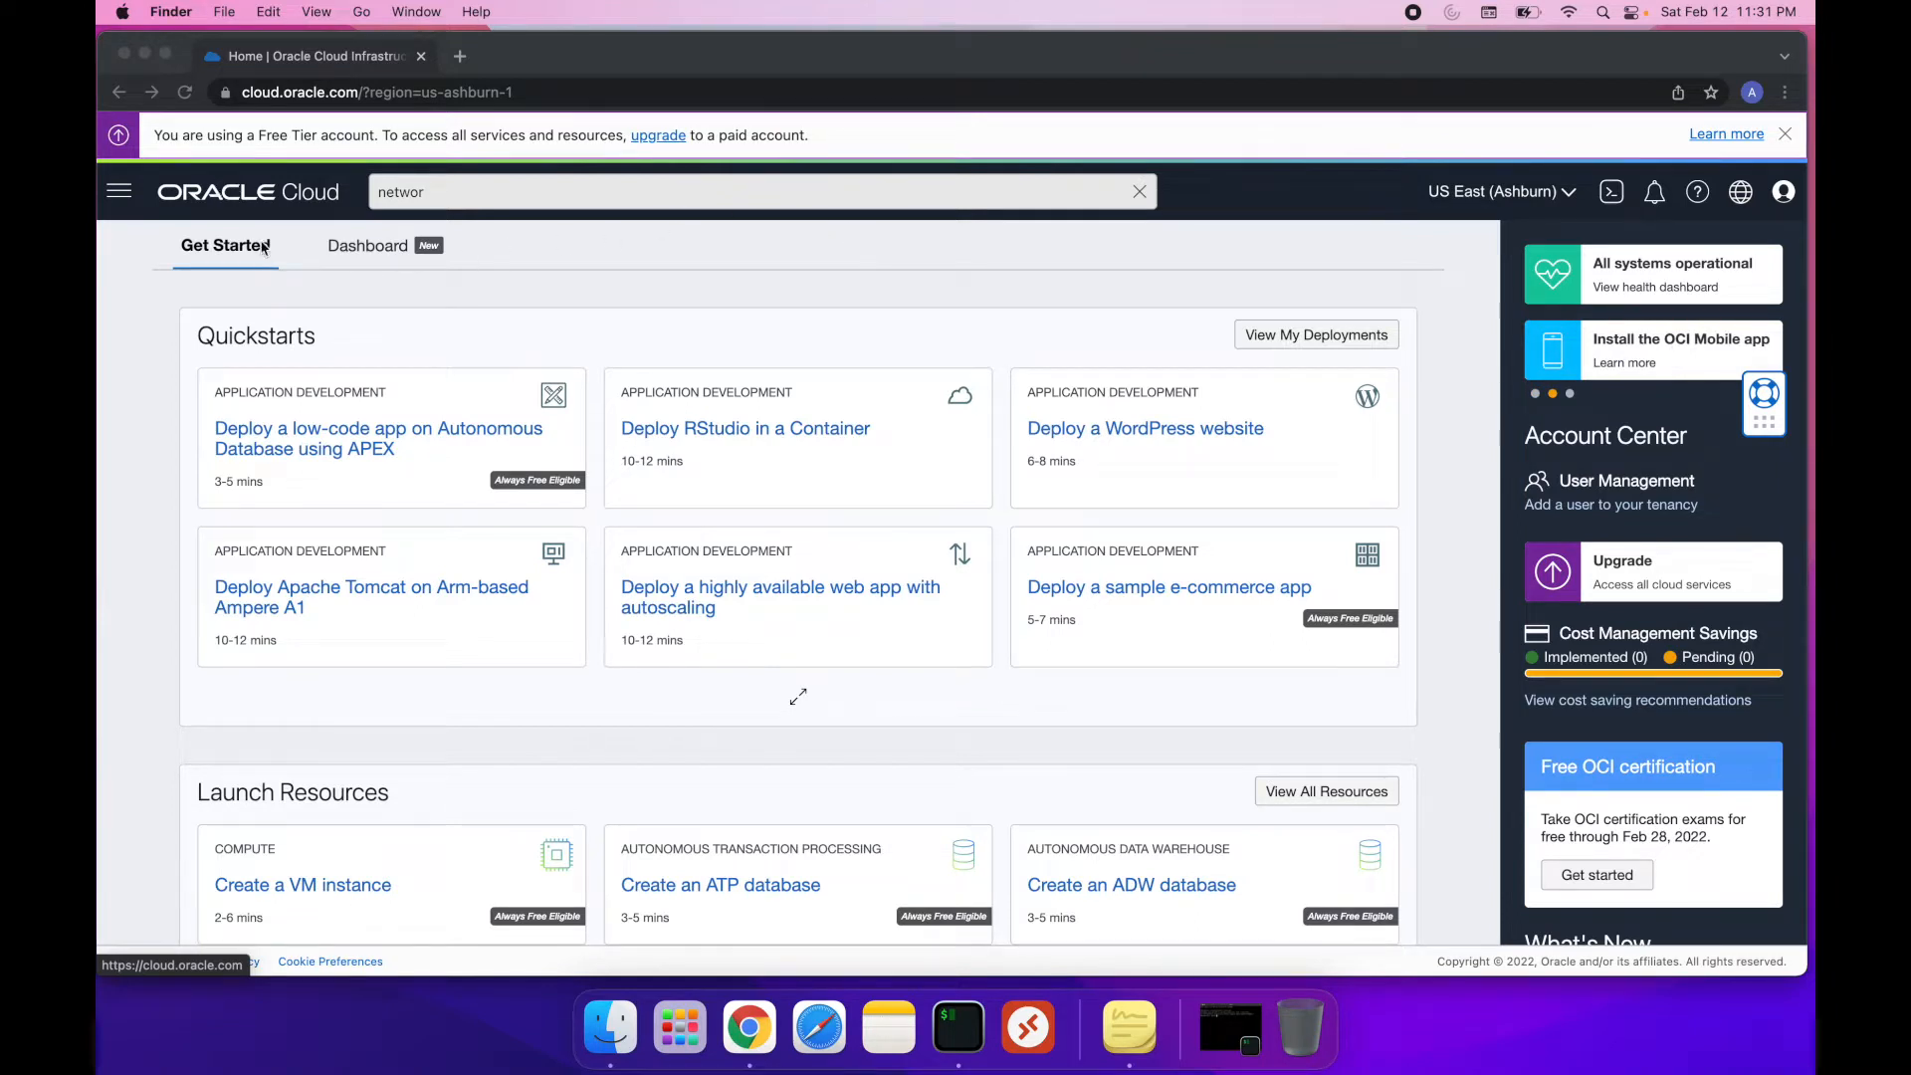
Start creating a new compute instance from the Instances list and name it Ubuntu
click(120, 194)
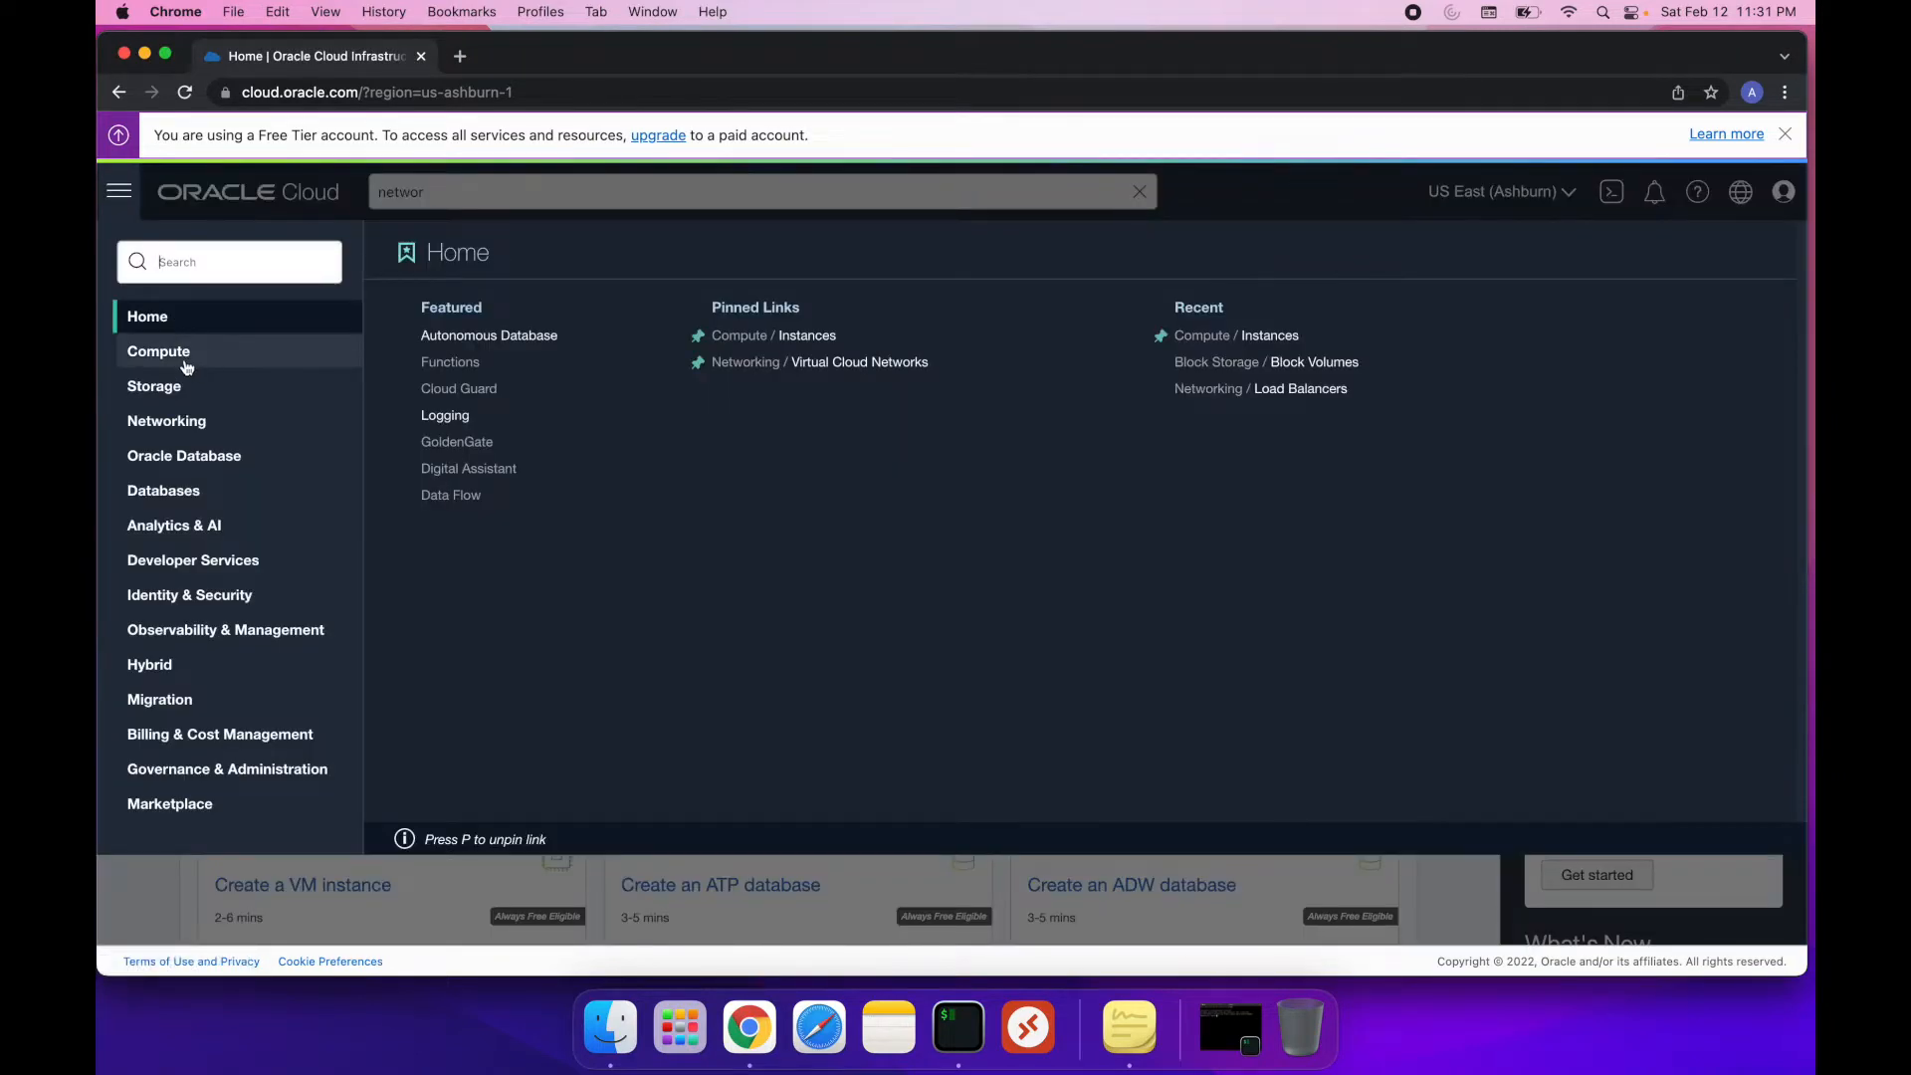
mouse_move(184, 358)
click(473, 364)
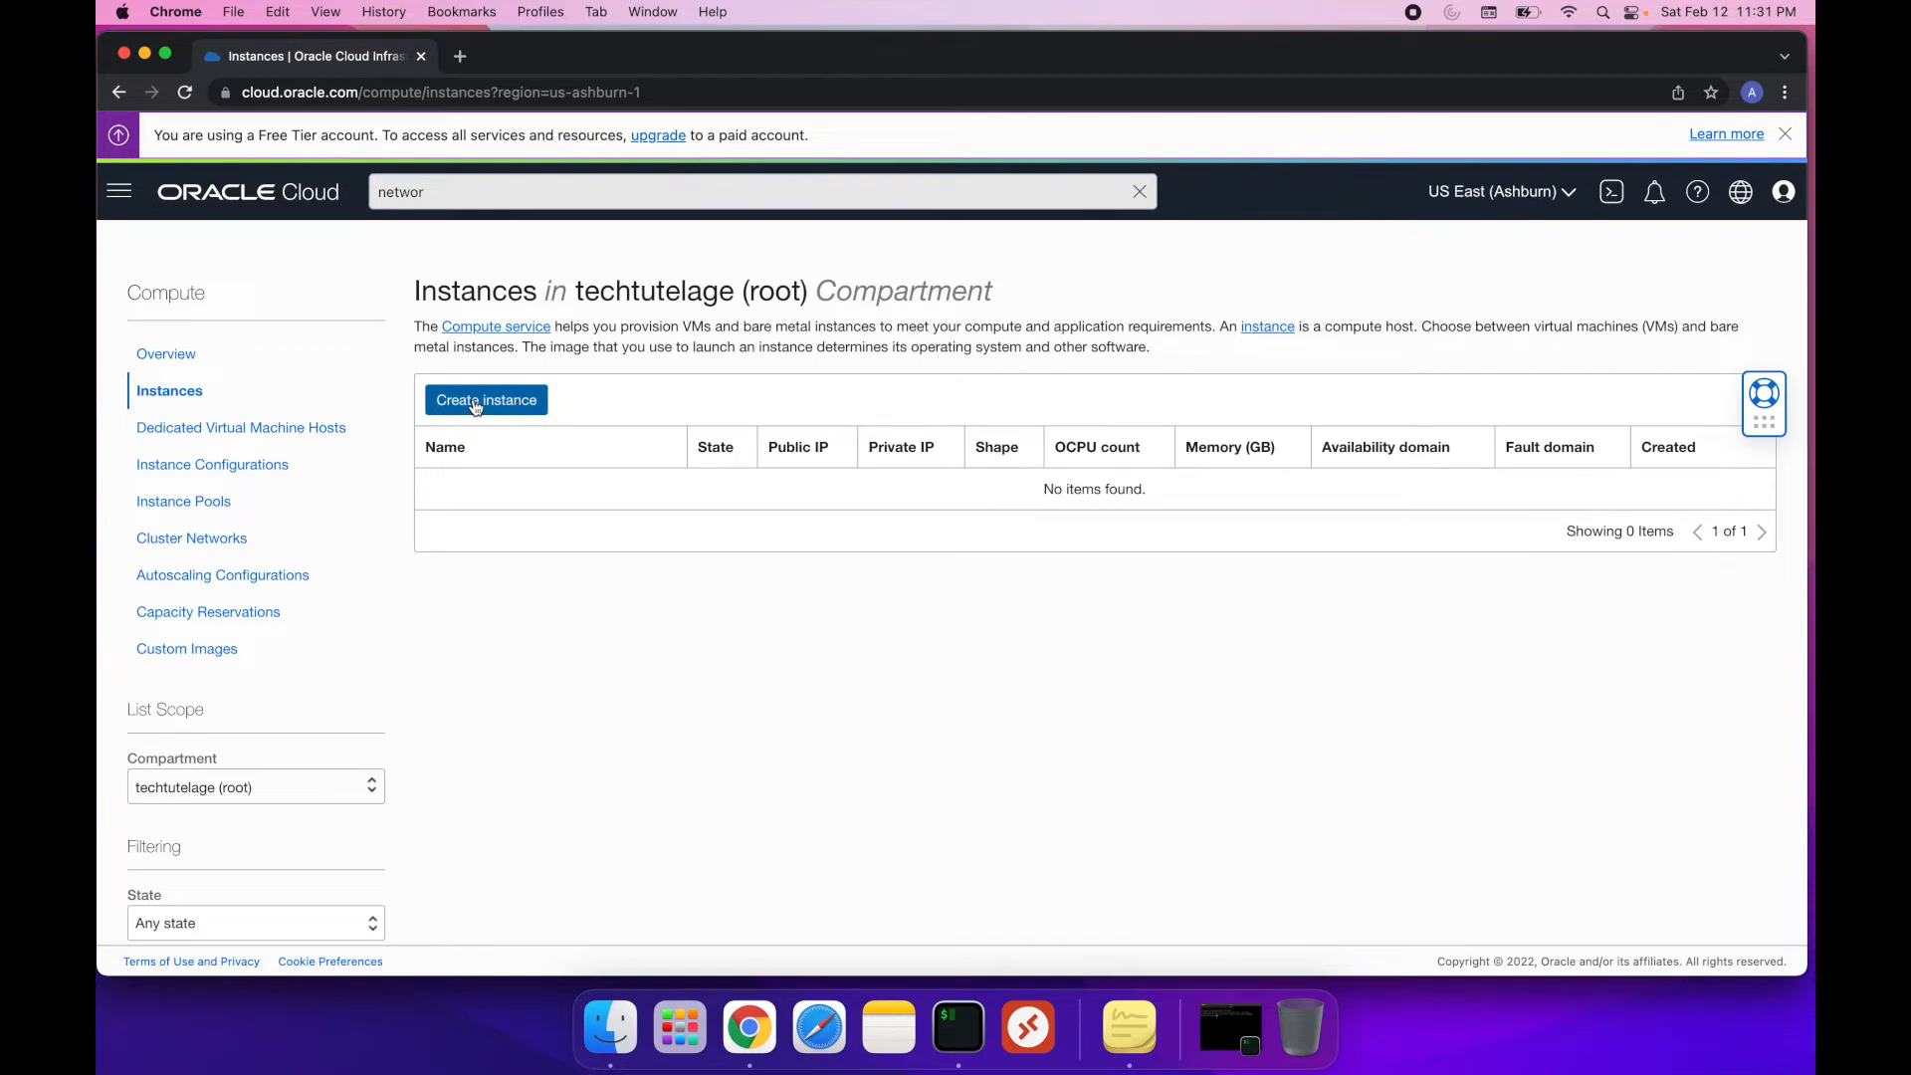
click(474, 403)
drag(398, 381, 100, 369)
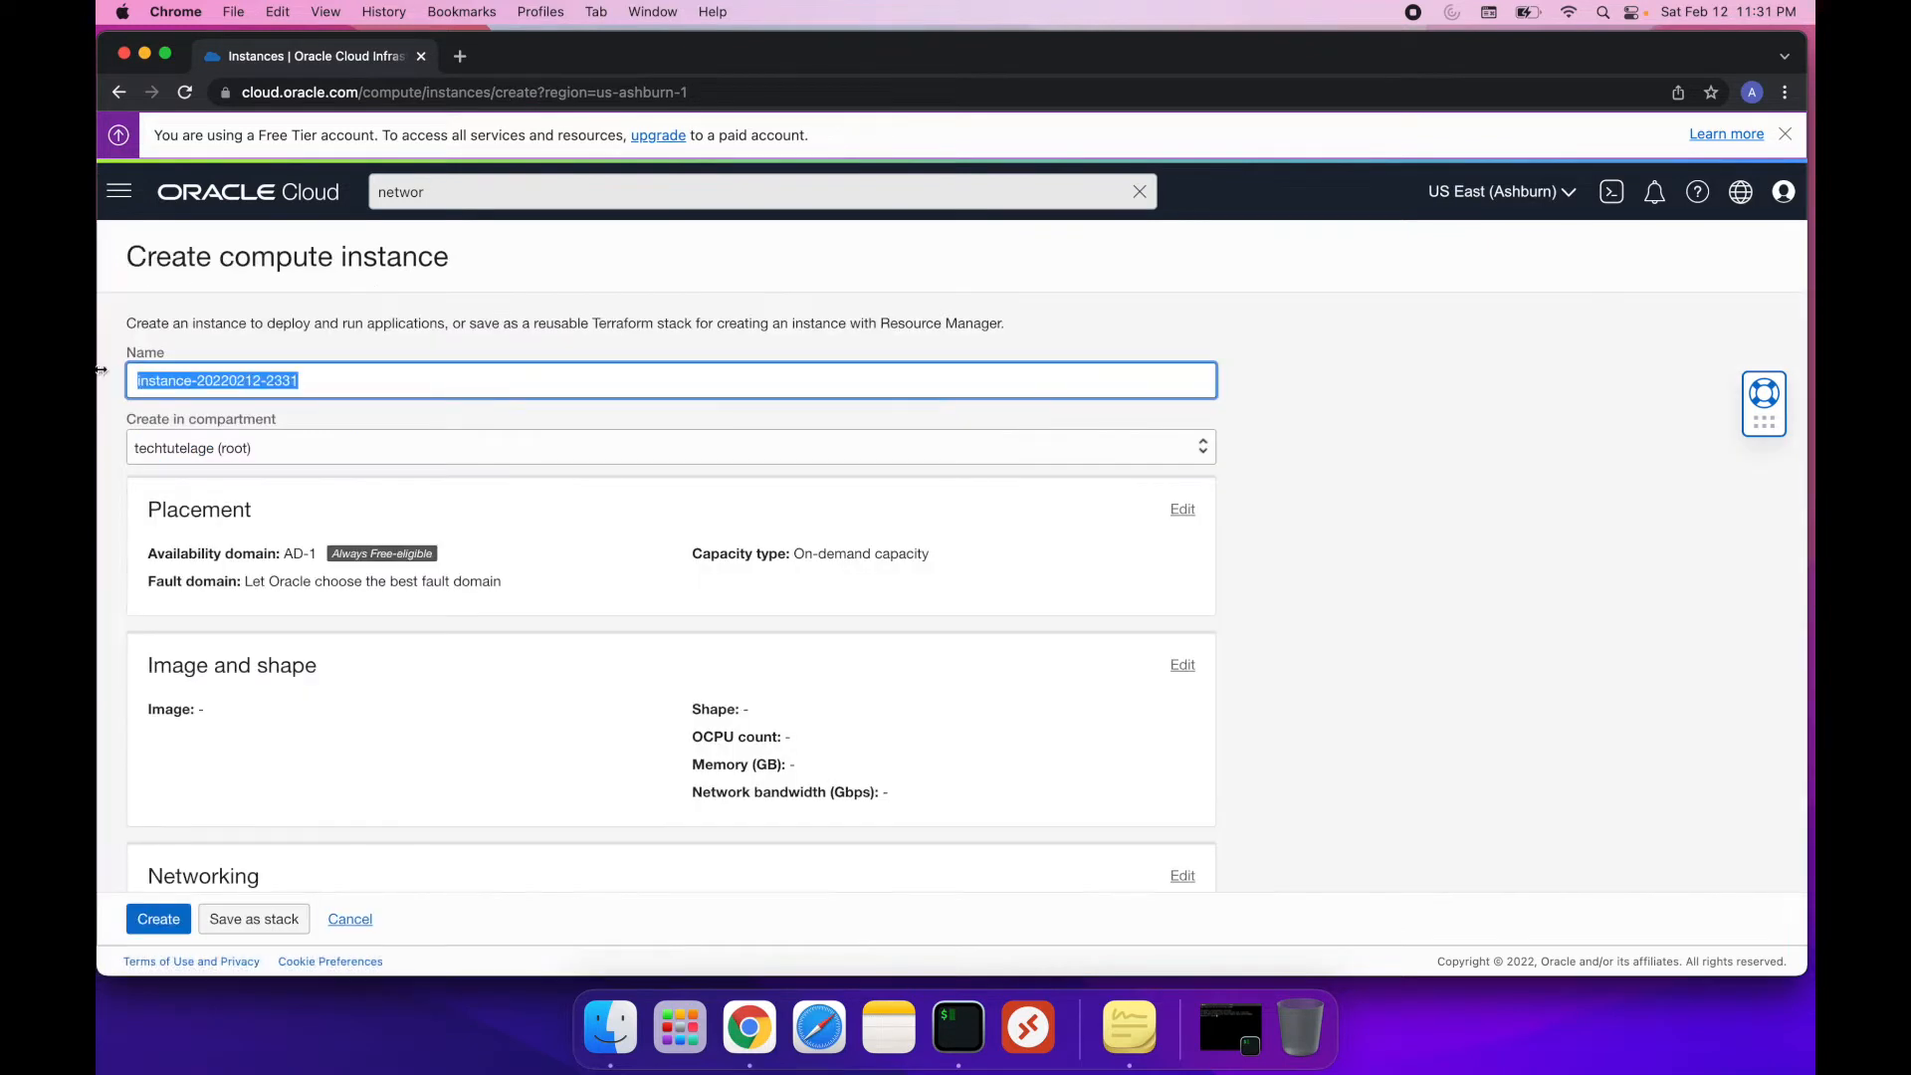
text(Ubuntu)
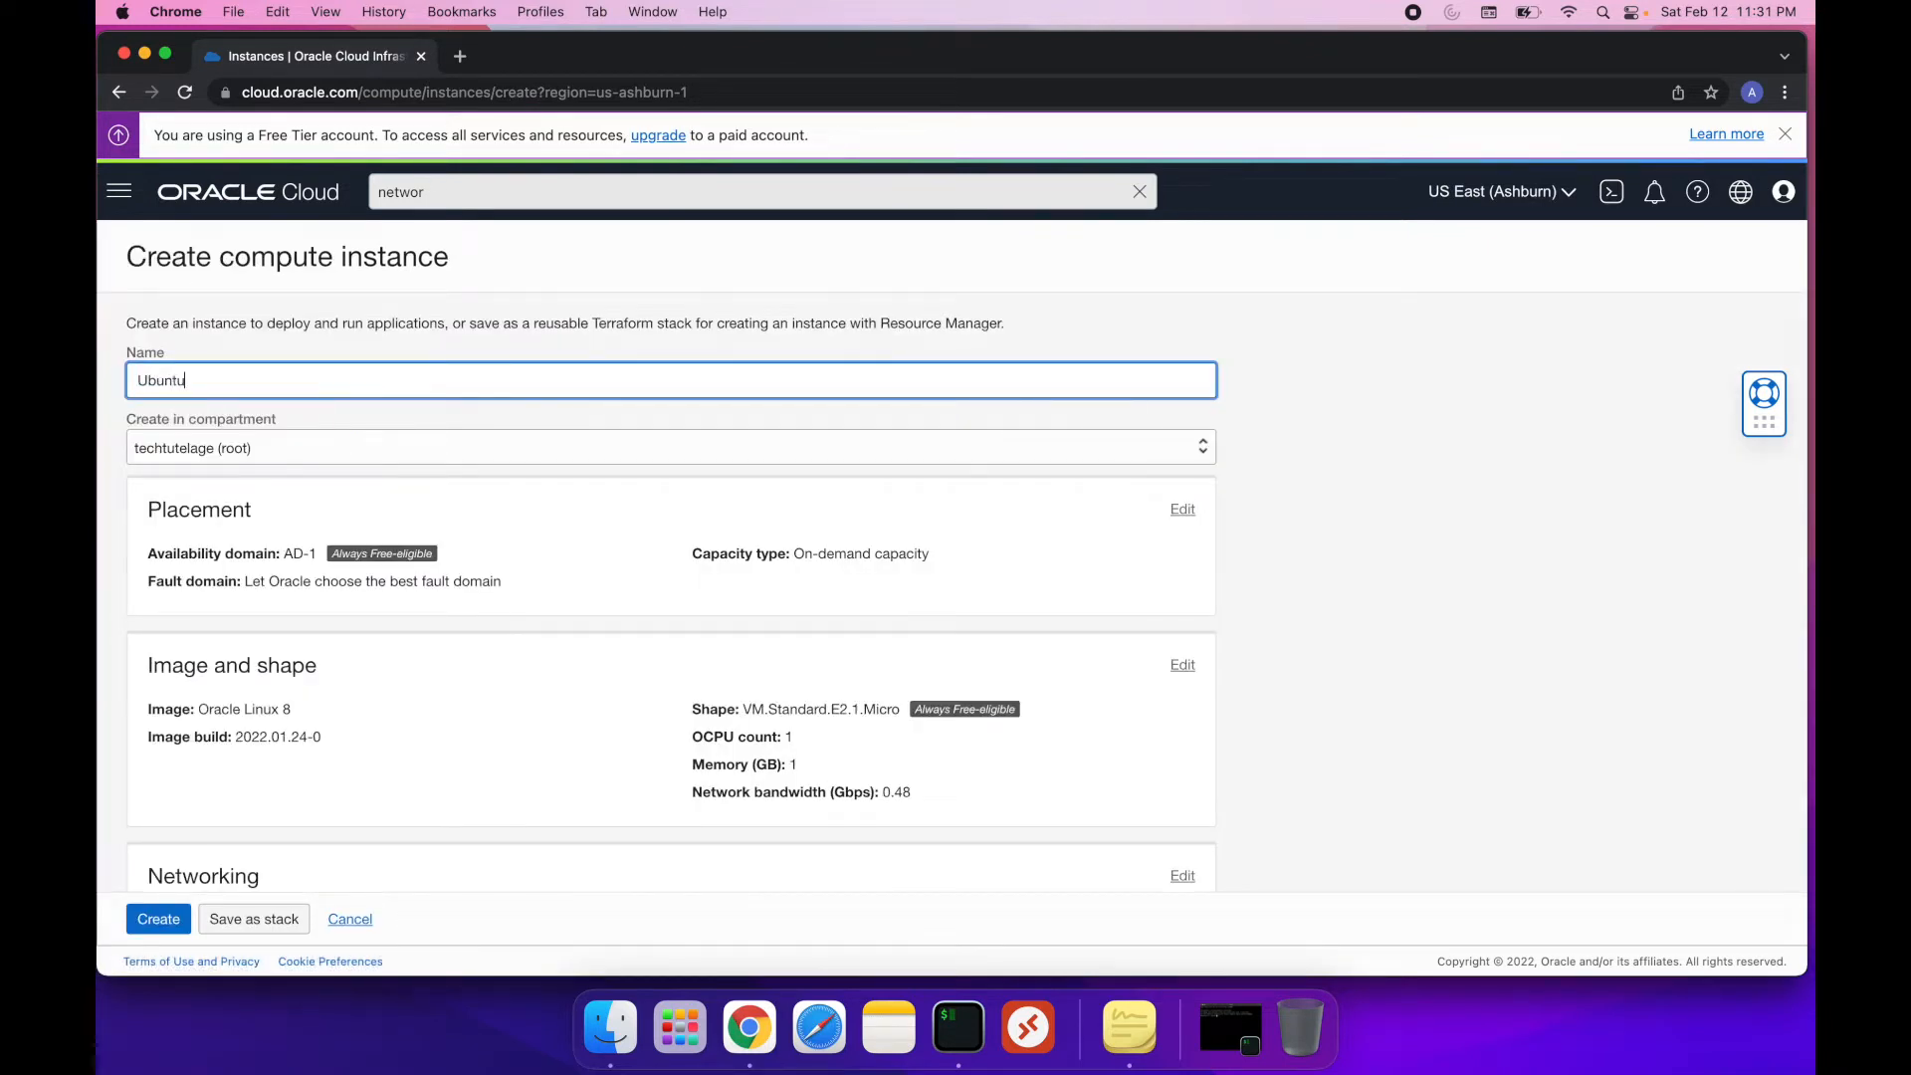
Change the instance's image to Canonical Ubuntu 20.04, image build 2022.01.18-0
scroll(285, 456, down, 2)
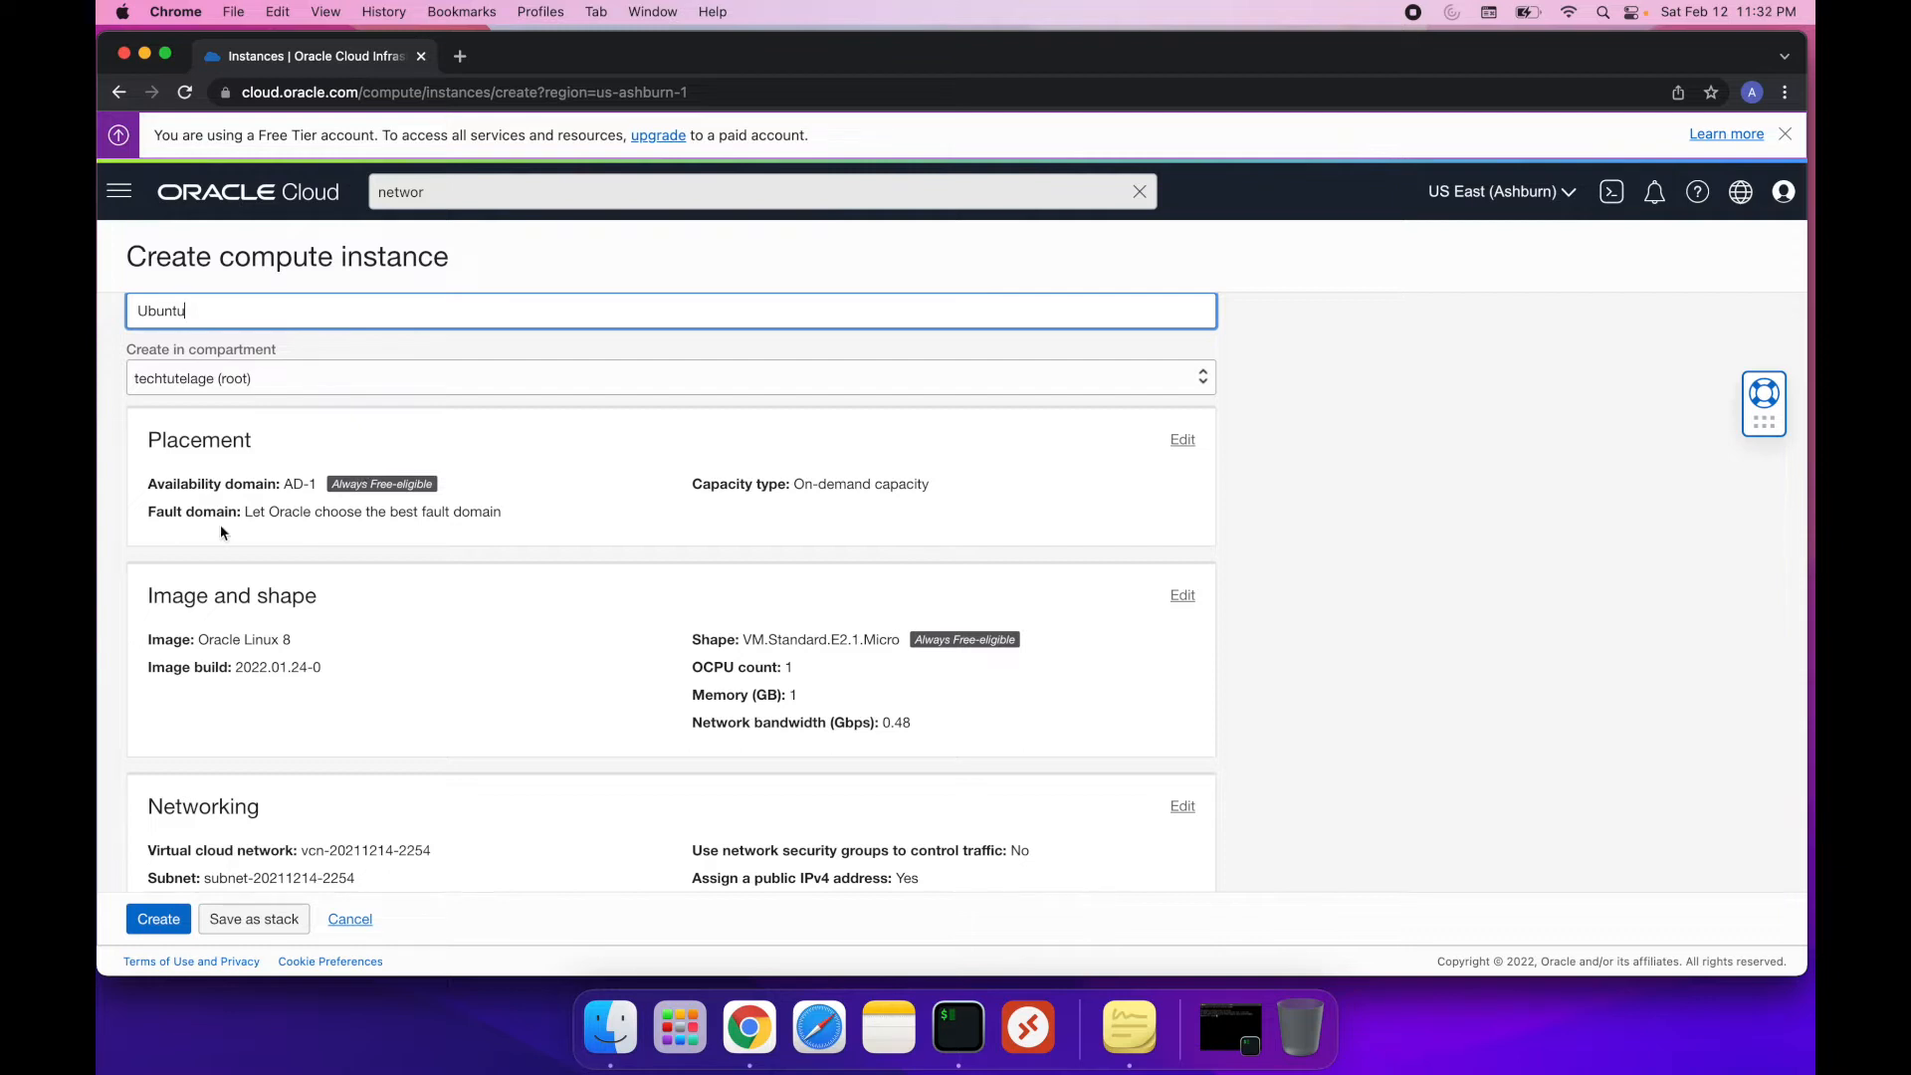
scroll(312, 516, down, 2)
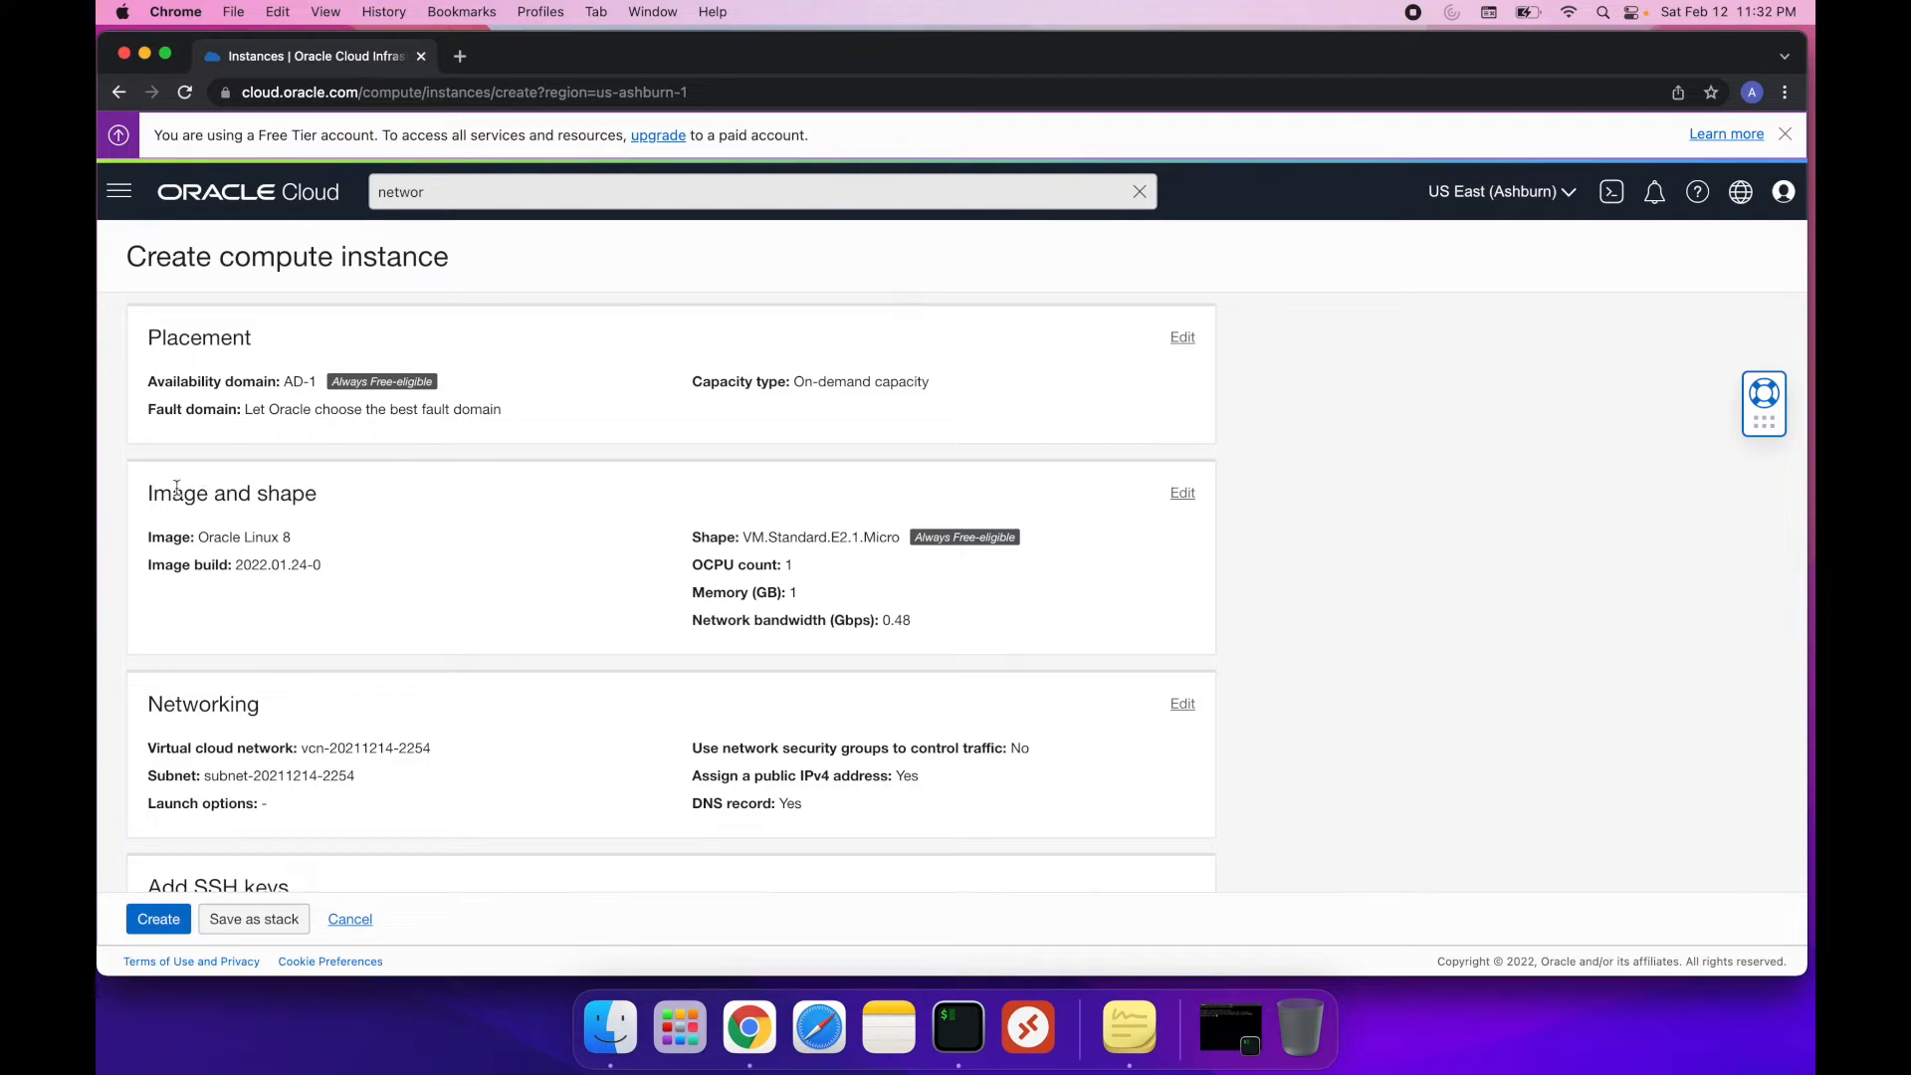
click(1181, 496)
scroll(700, 633, down, 1)
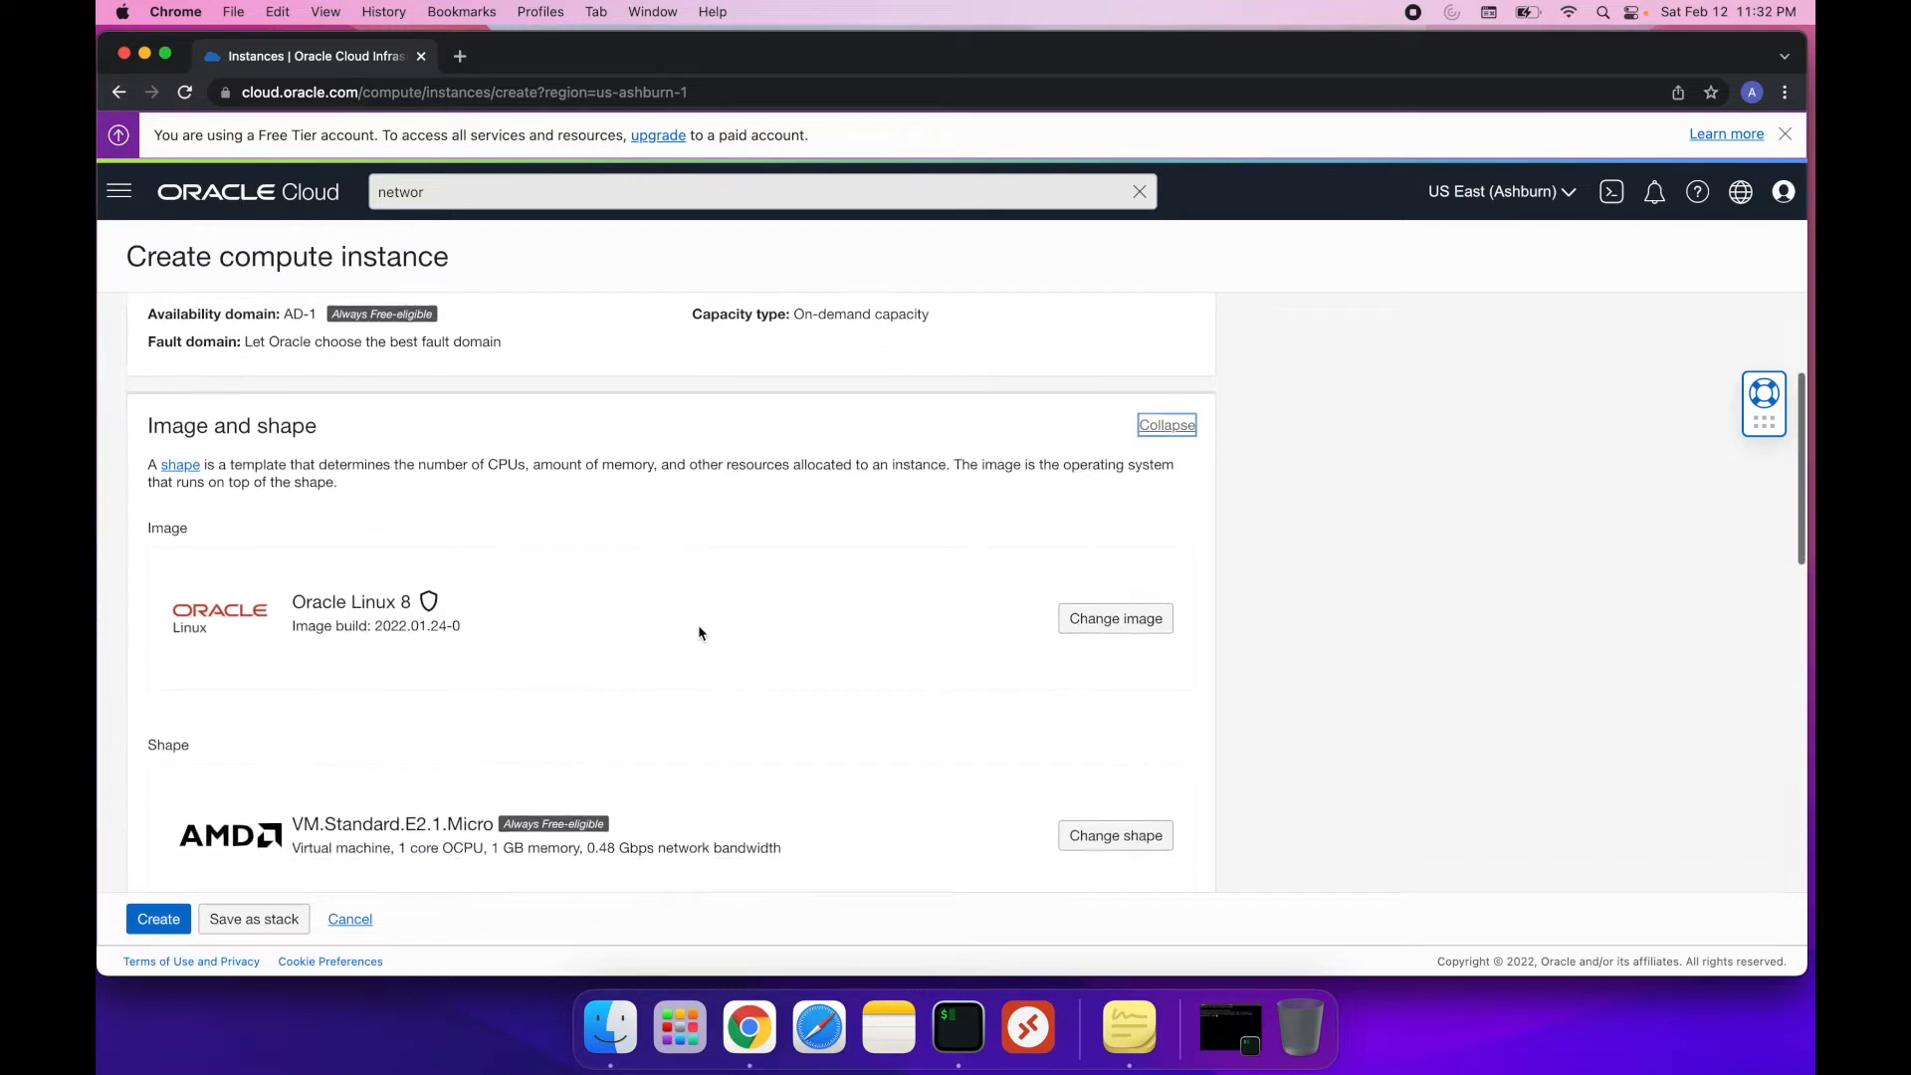
scroll(700, 633, down, 1)
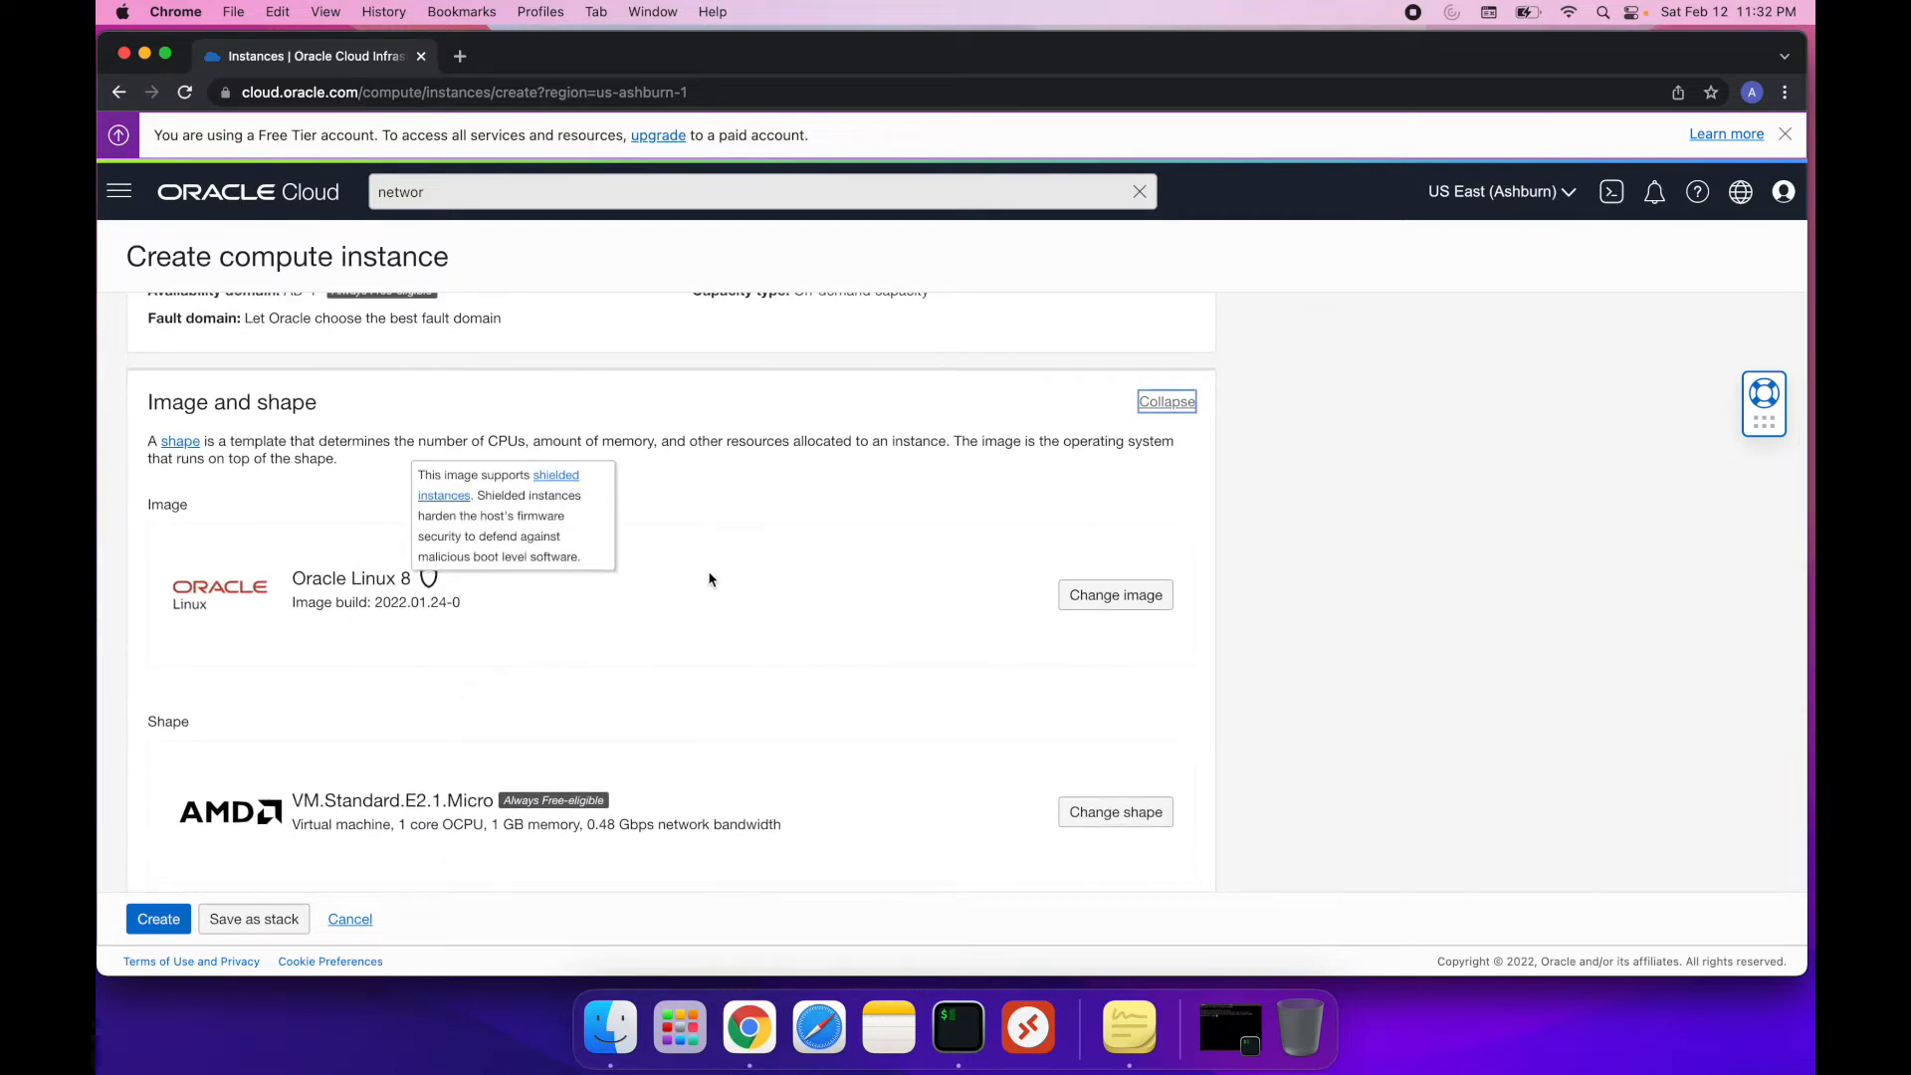
click(1116, 595)
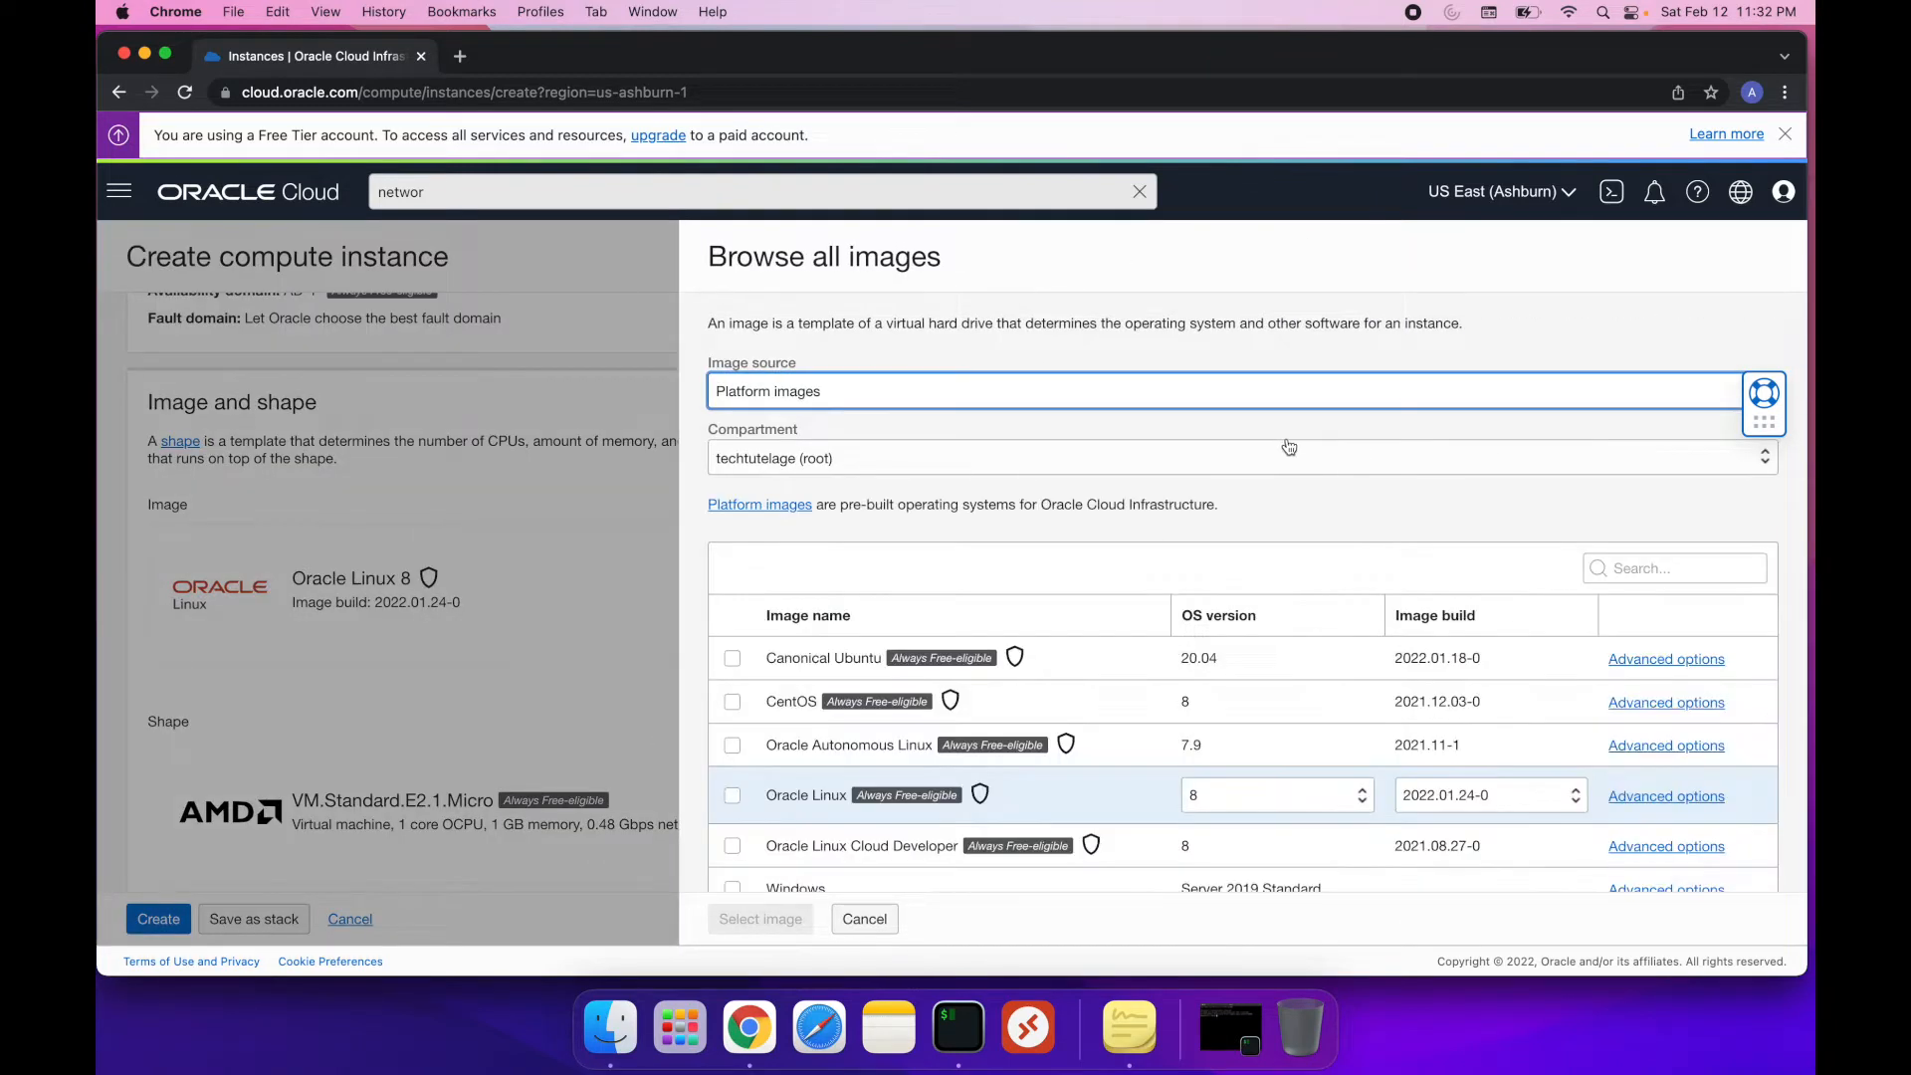
click(734, 659)
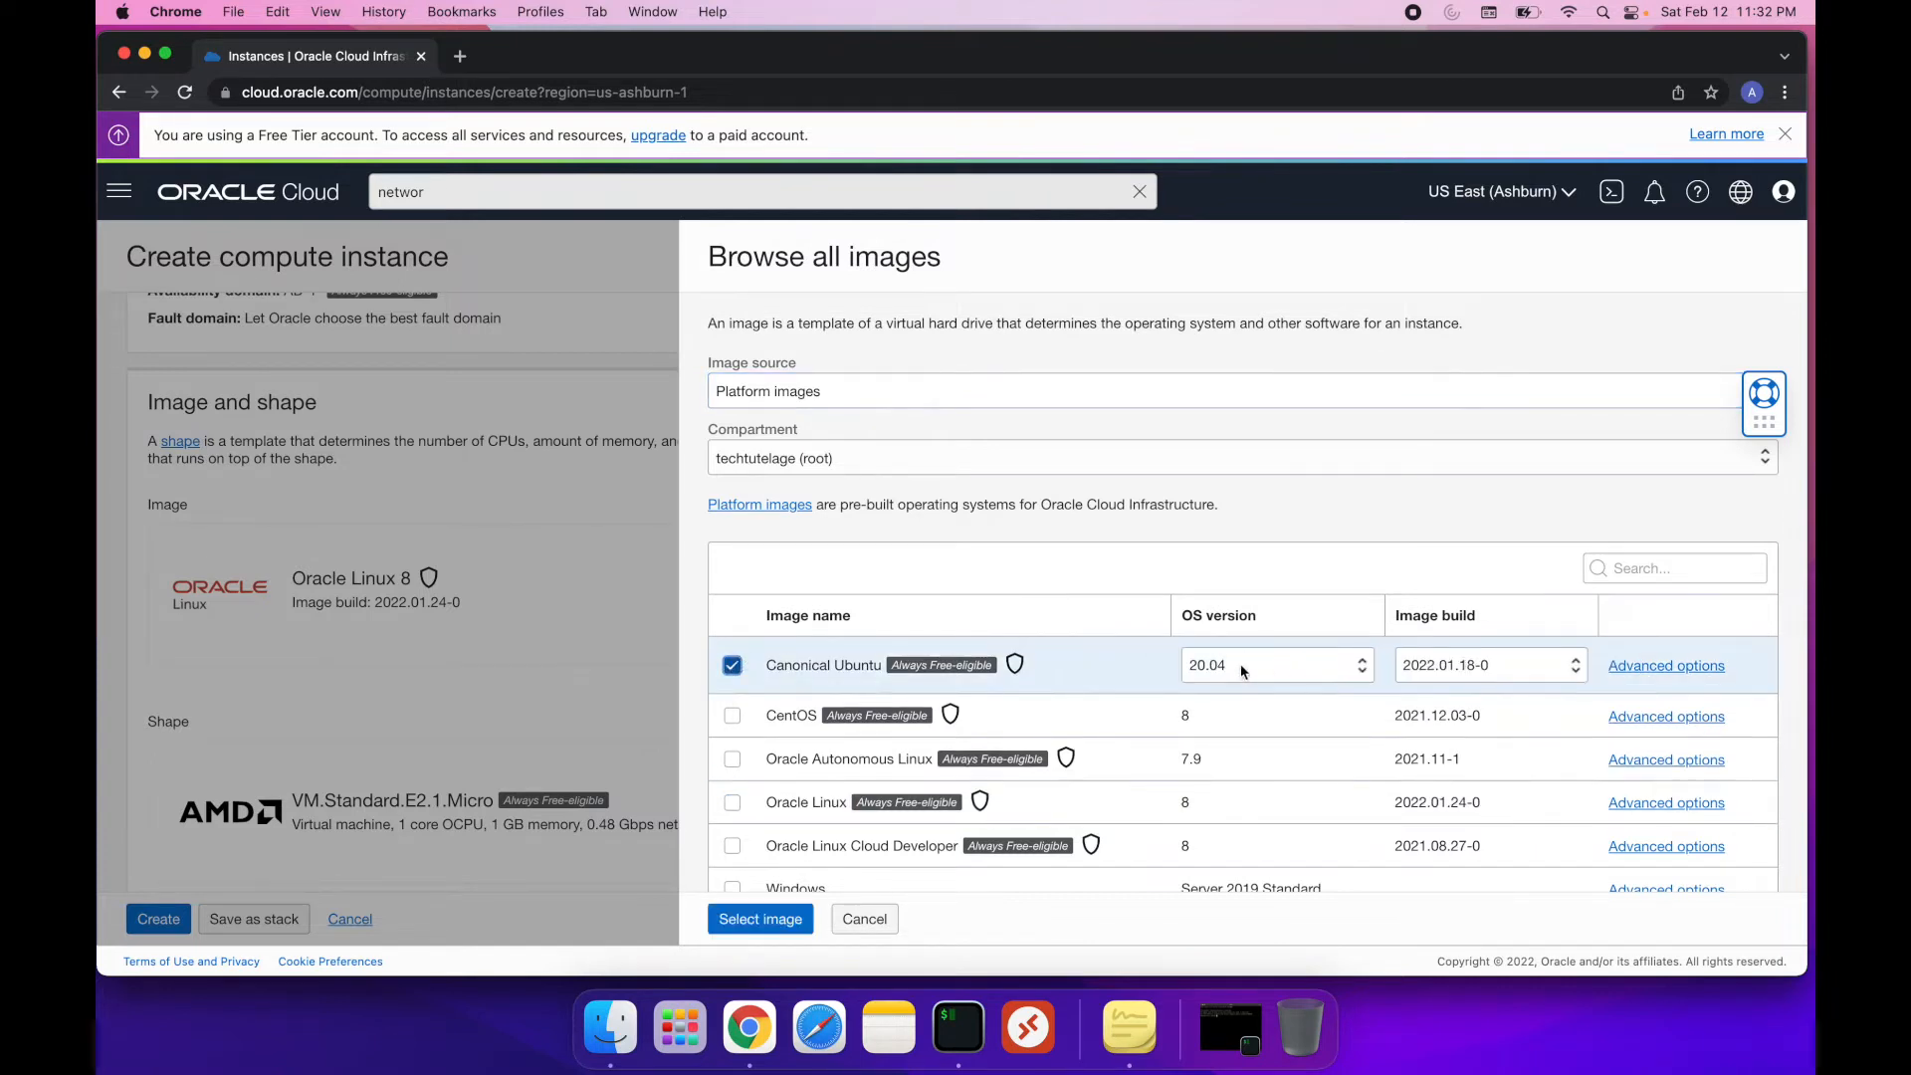
click(1244, 672)
click(1245, 672)
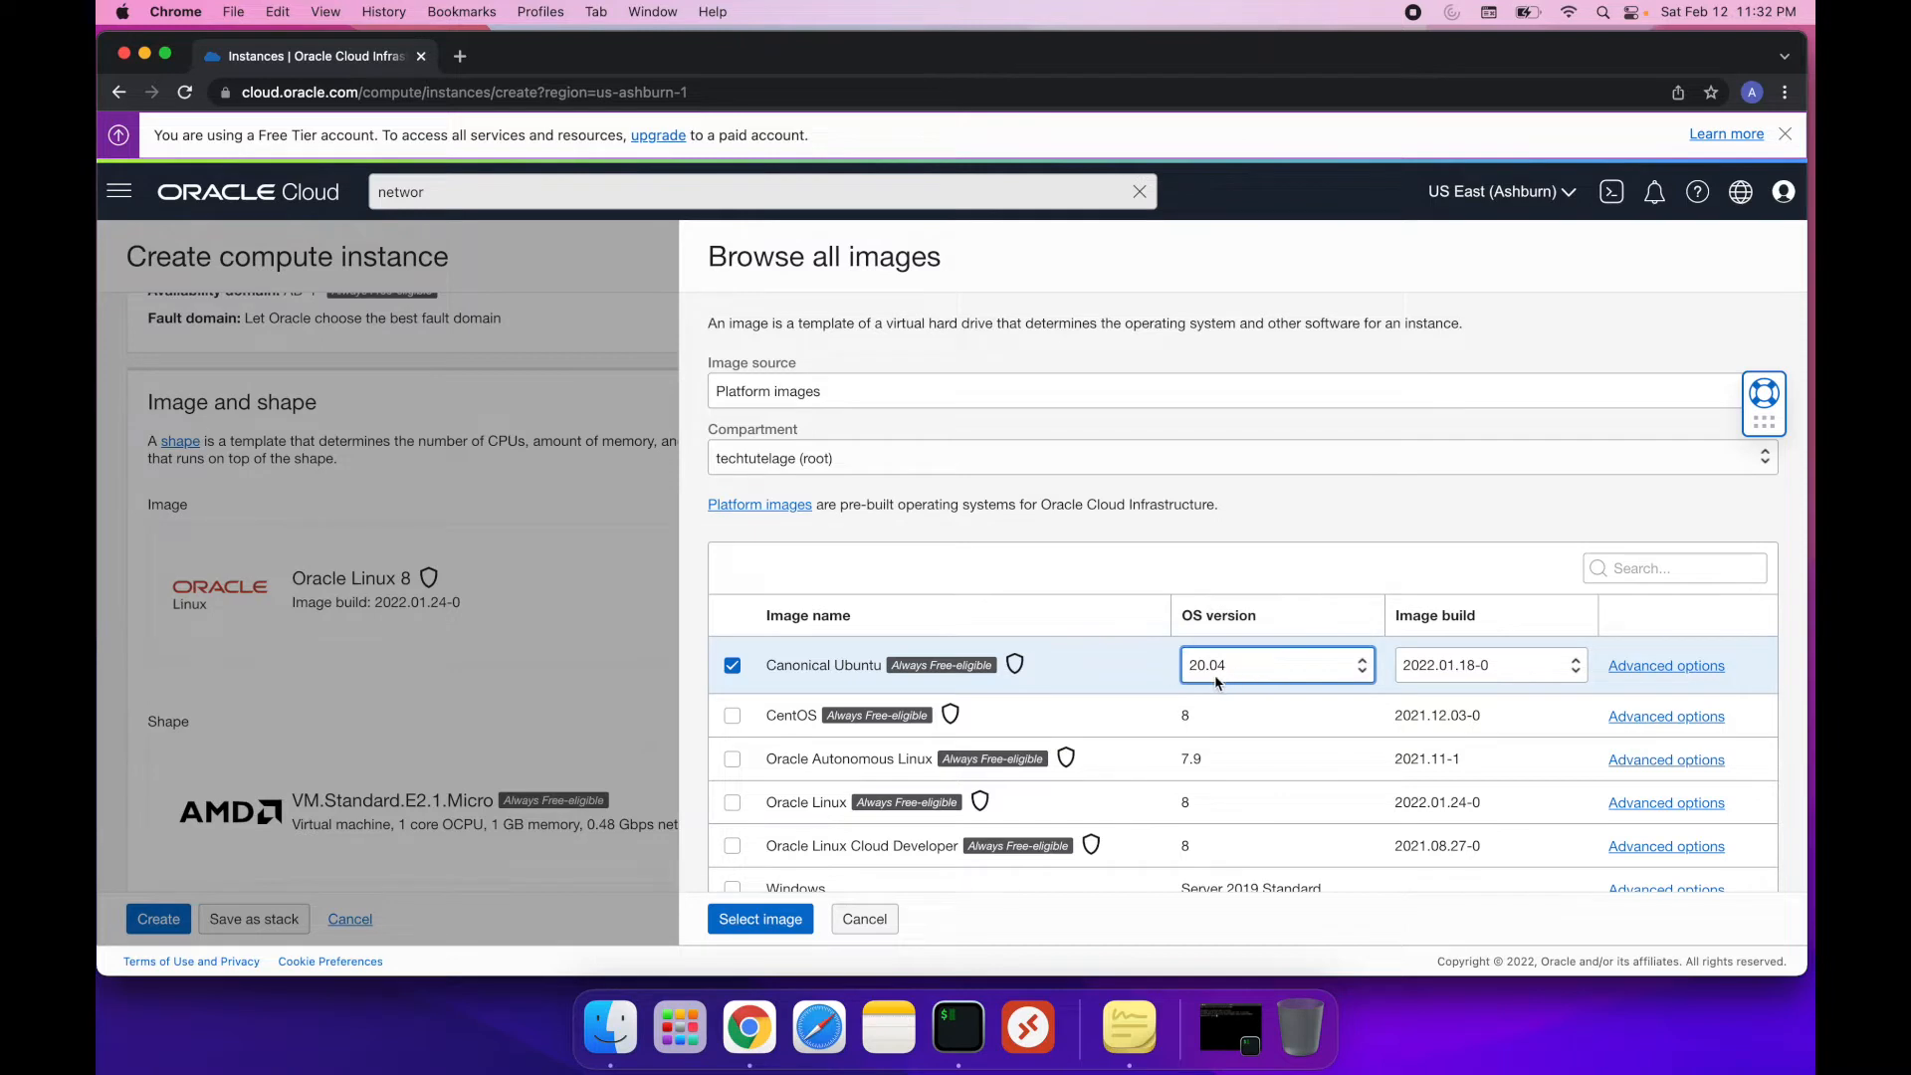
click(761, 919)
Choose the Ampere series shape VM.Standard.A1.Flex for the virtual machine
scroll(438, 696, down, 2)
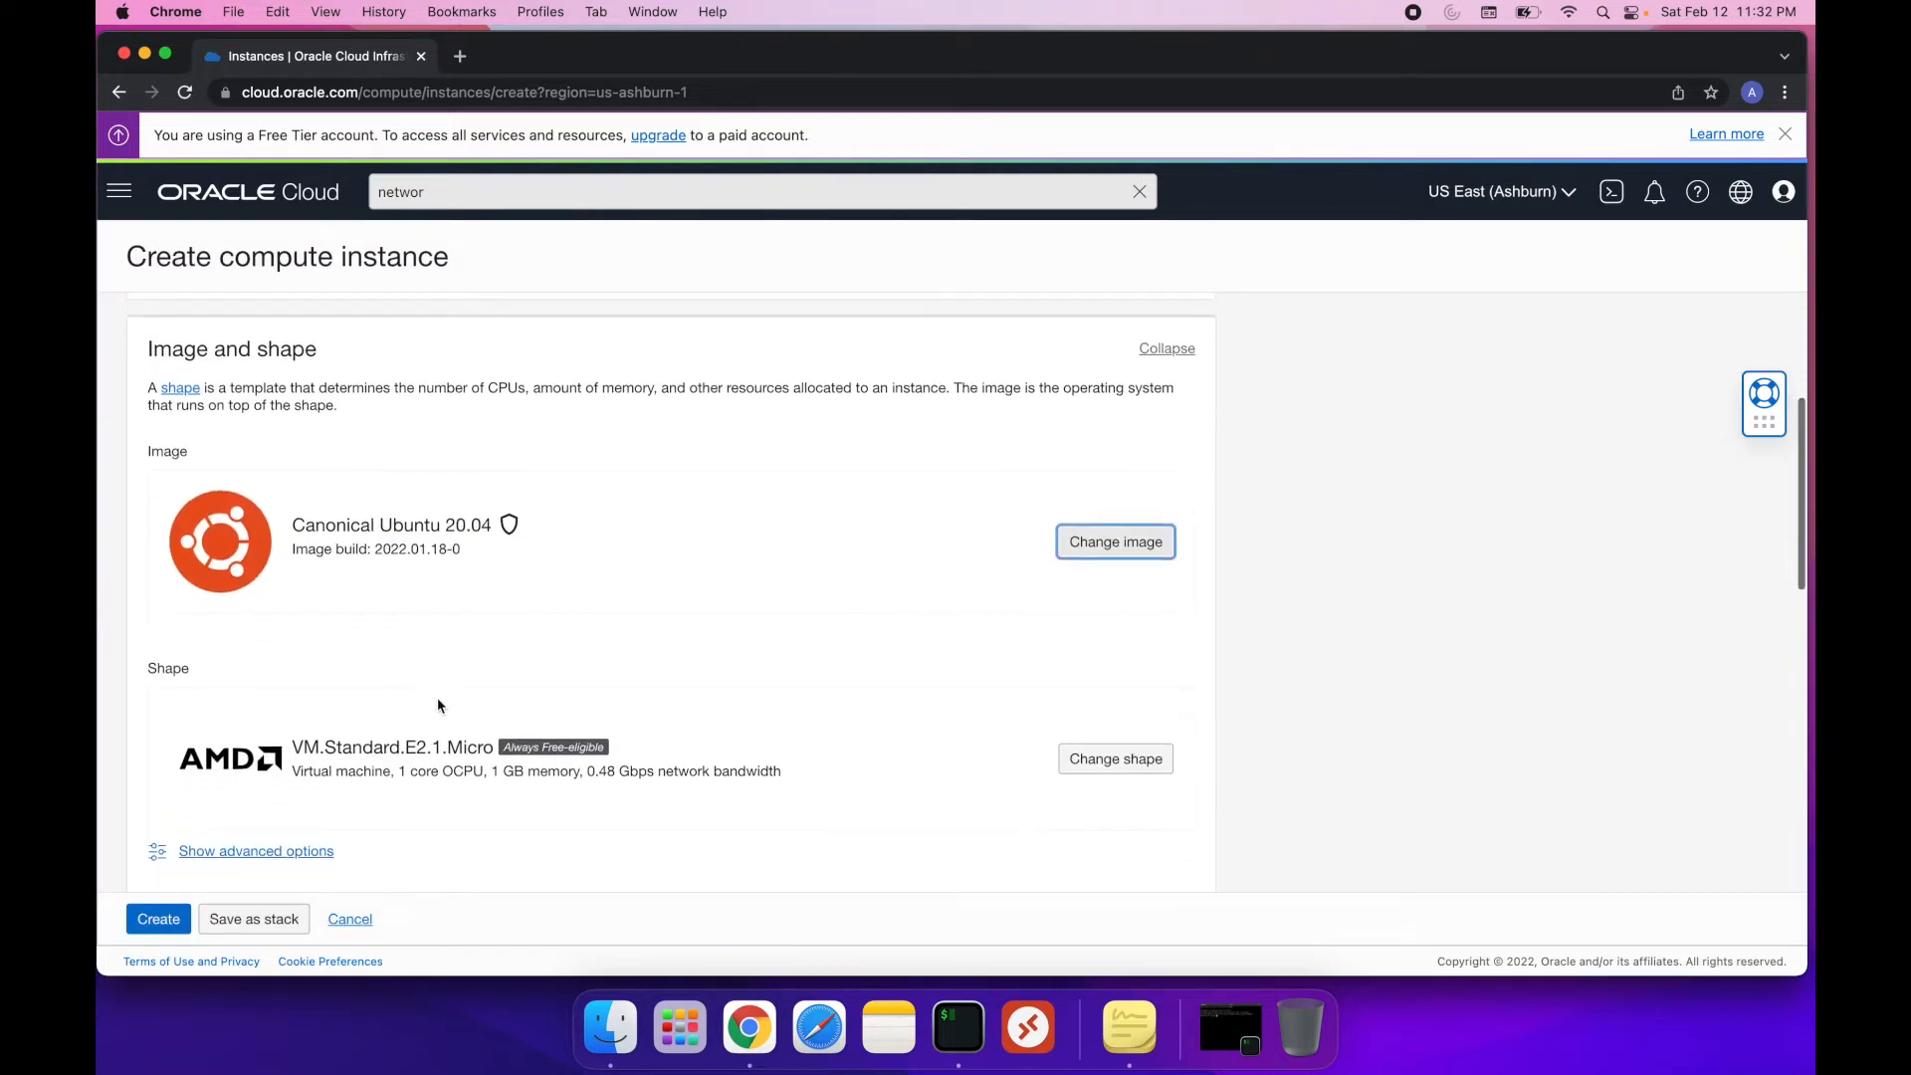
scroll(438, 702, down, 1)
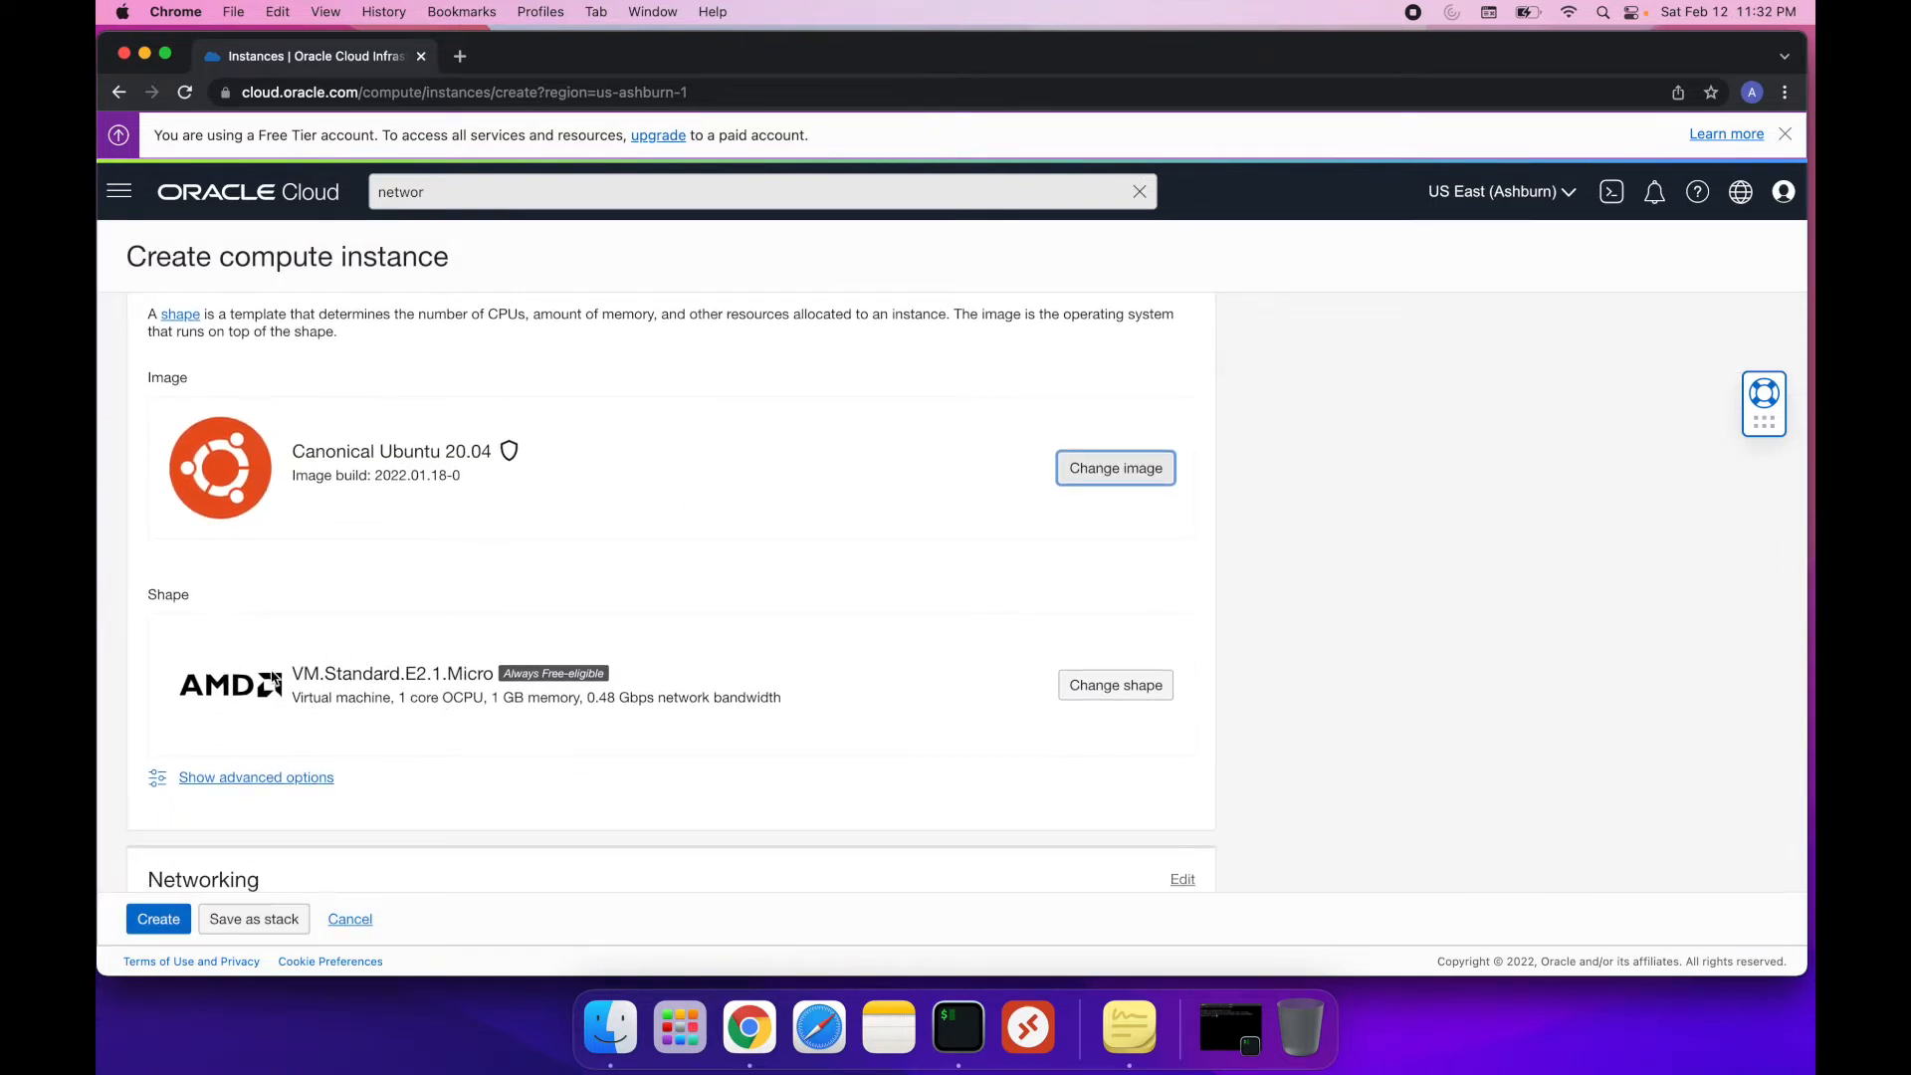
click(1127, 695)
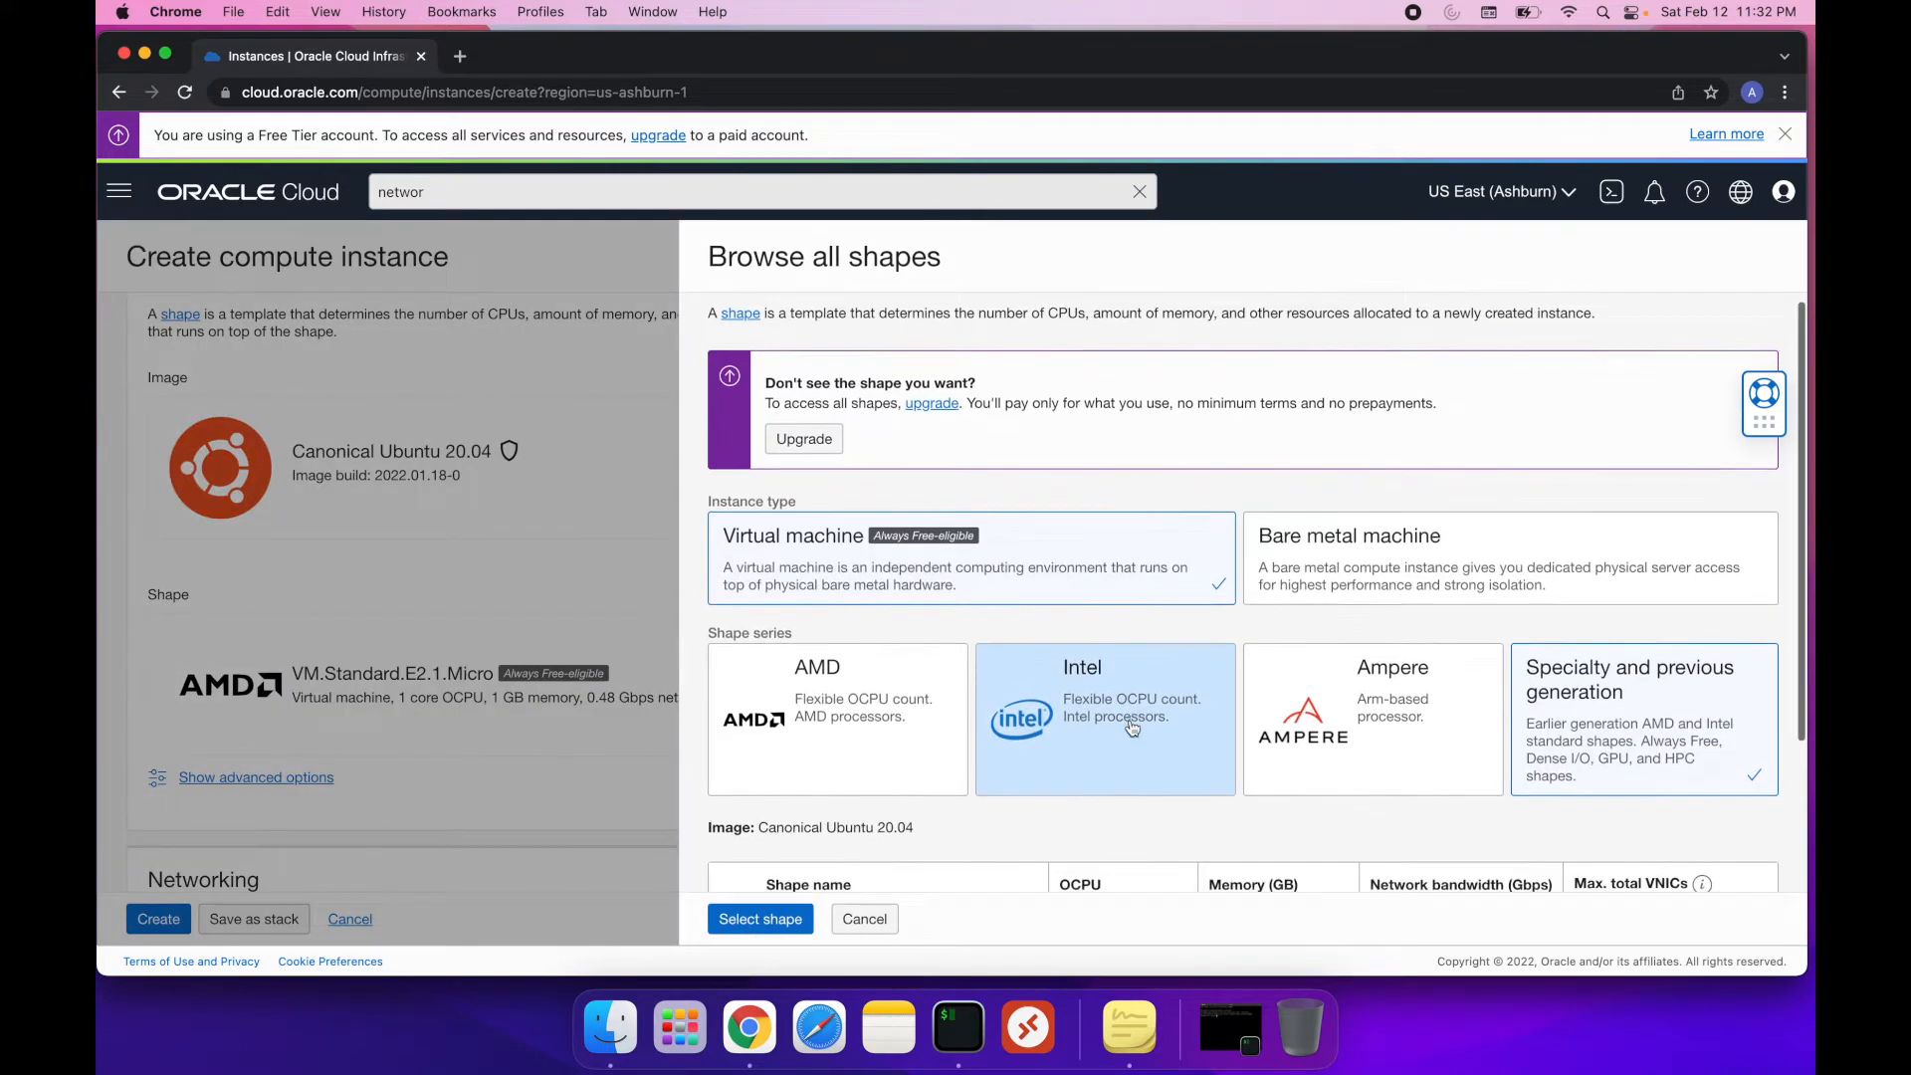
scroll(1131, 727, down, 3)
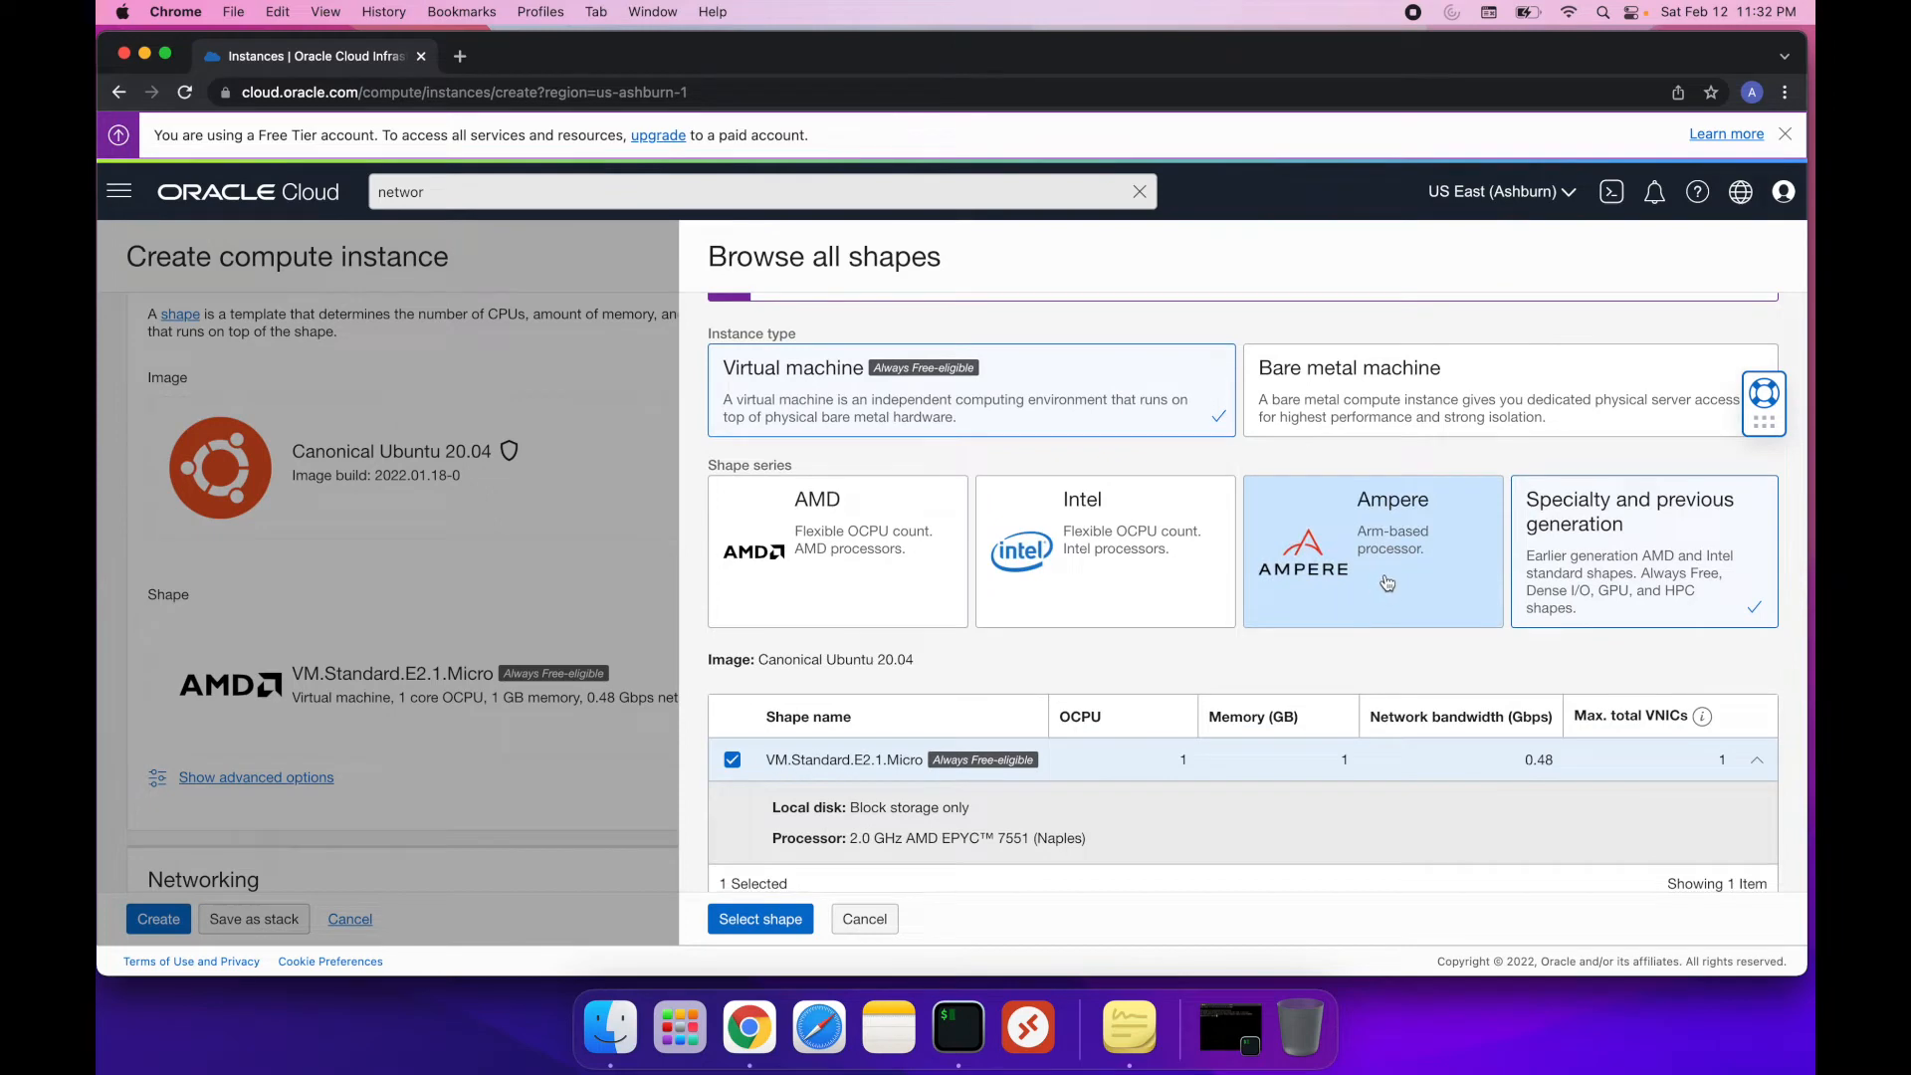
click(1387, 583)
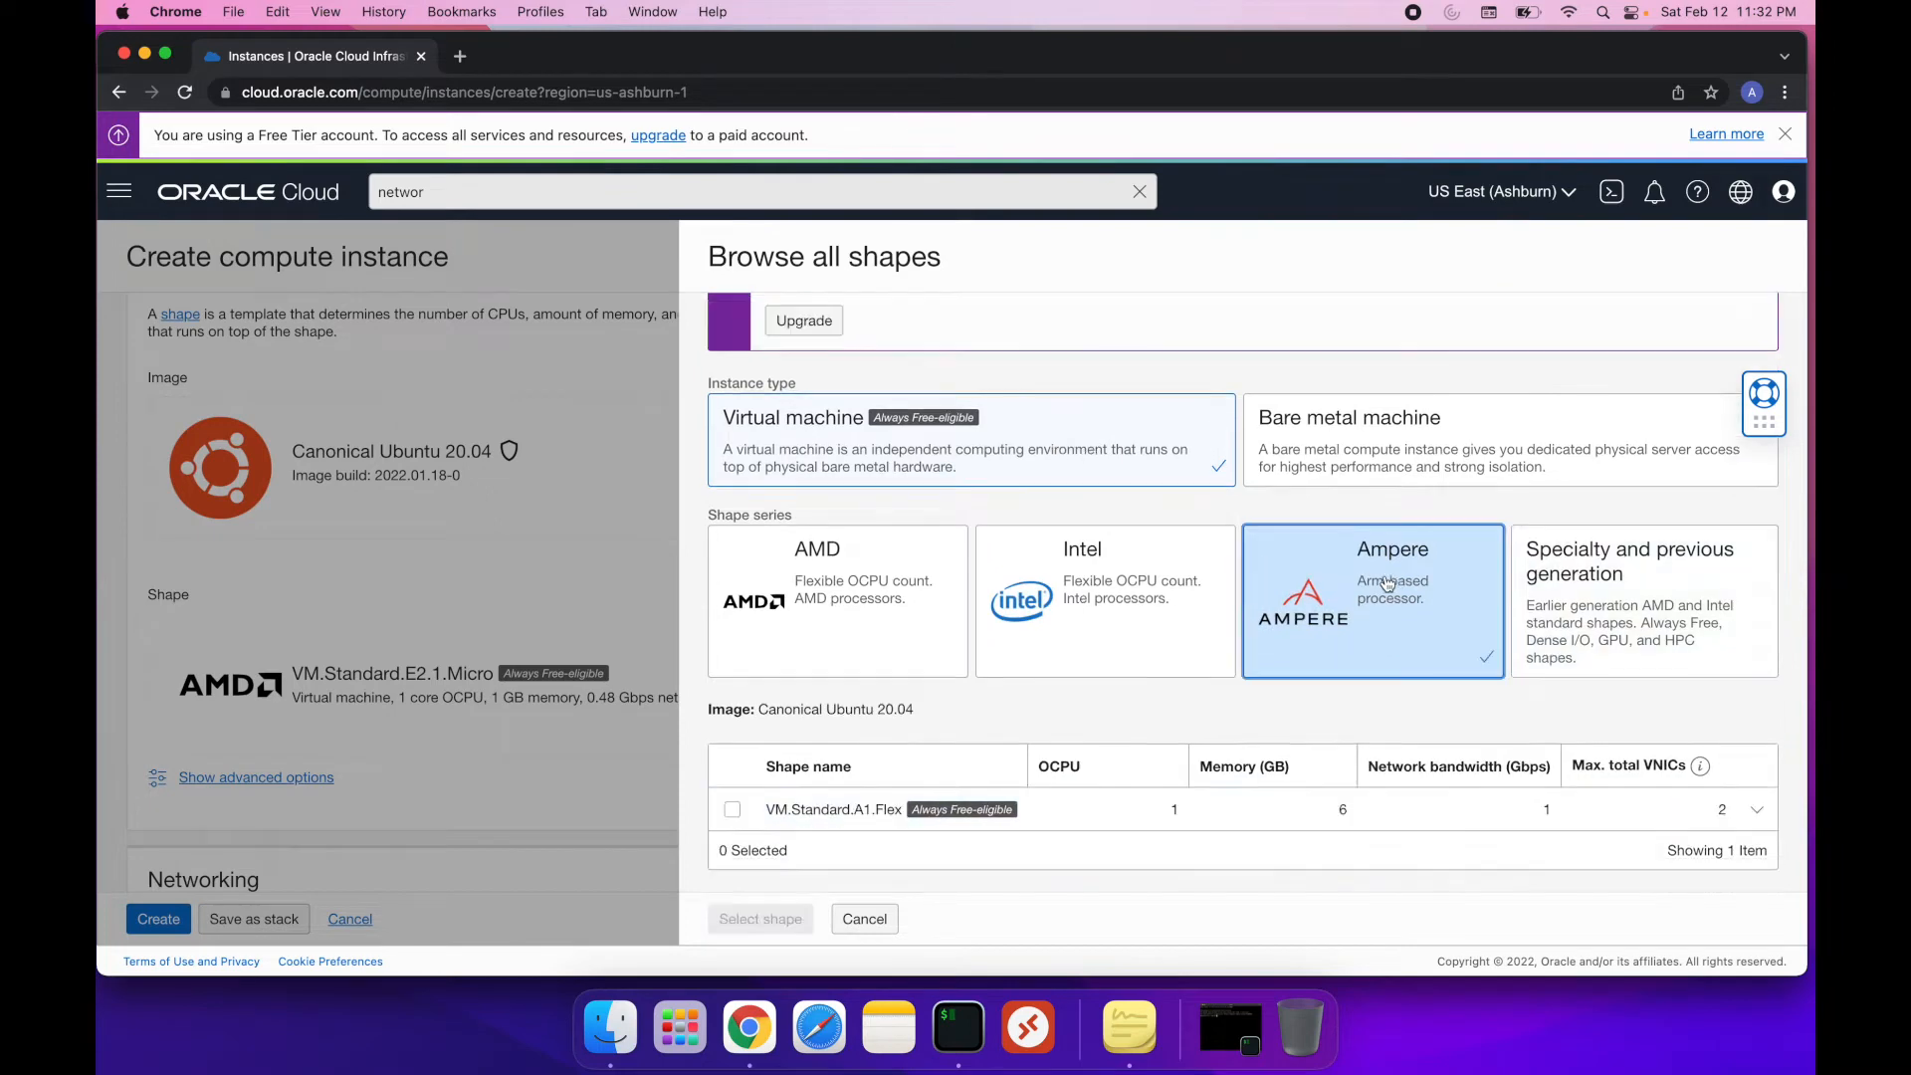
click(733, 809)
Configure the shape with 4 OCPUs and 24 GB of memory, and apply it to the instance
scroll(999, 823, down, 5)
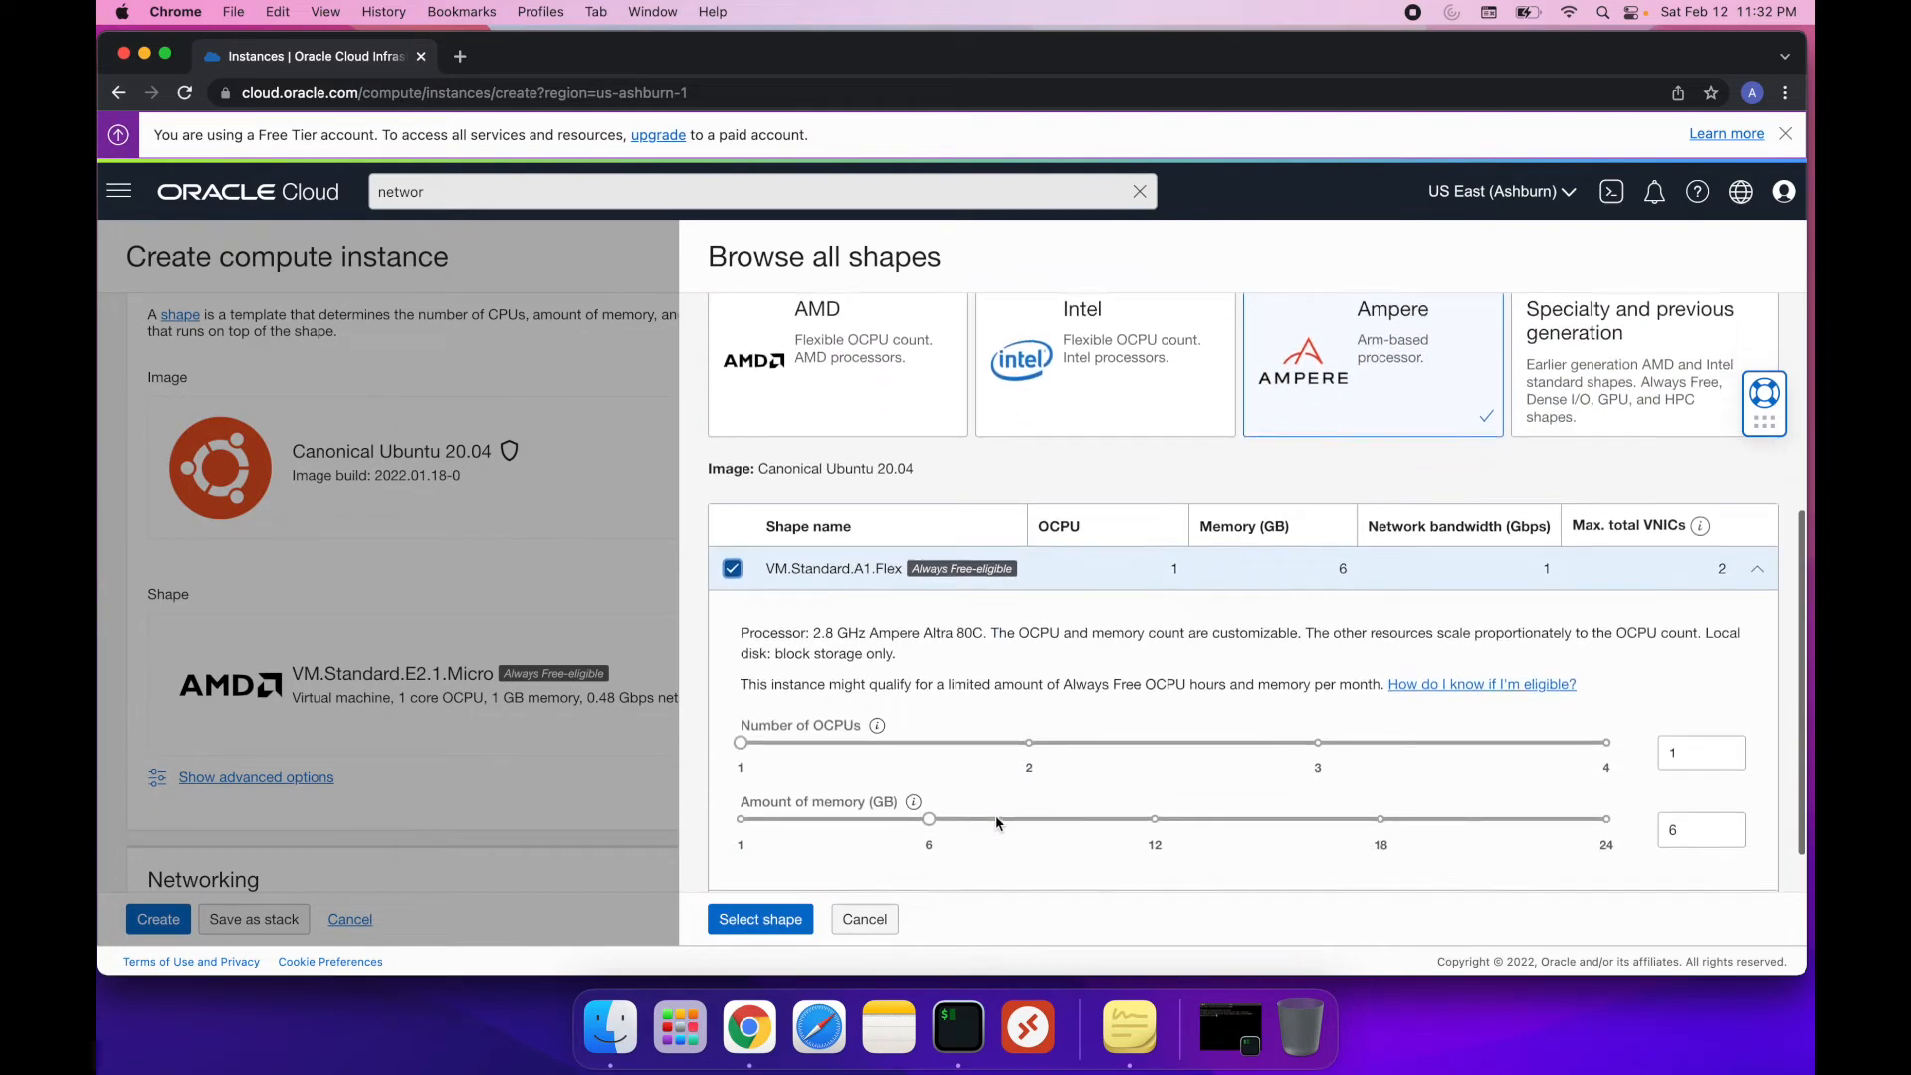
drag(740, 707, 1458, 705)
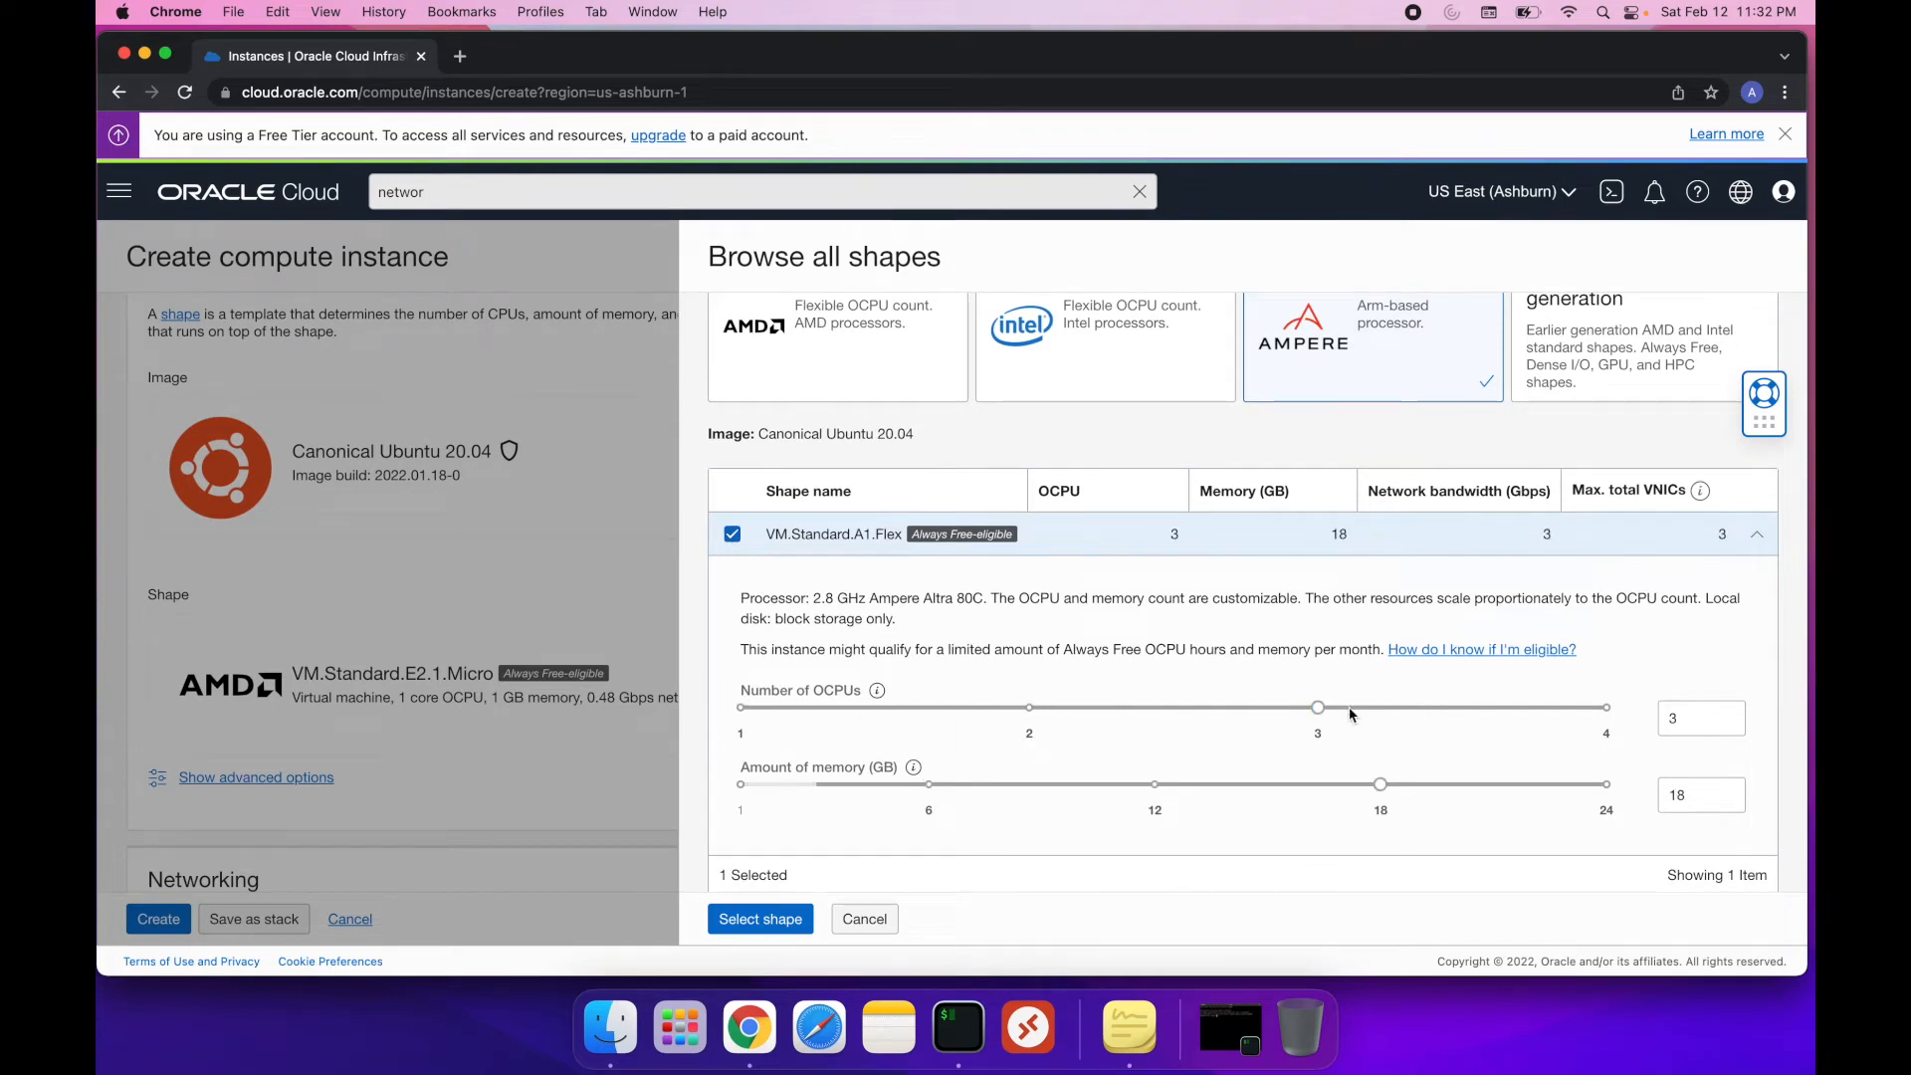
drag(1318, 708, 1598, 709)
scroll(1577, 782, down, 2)
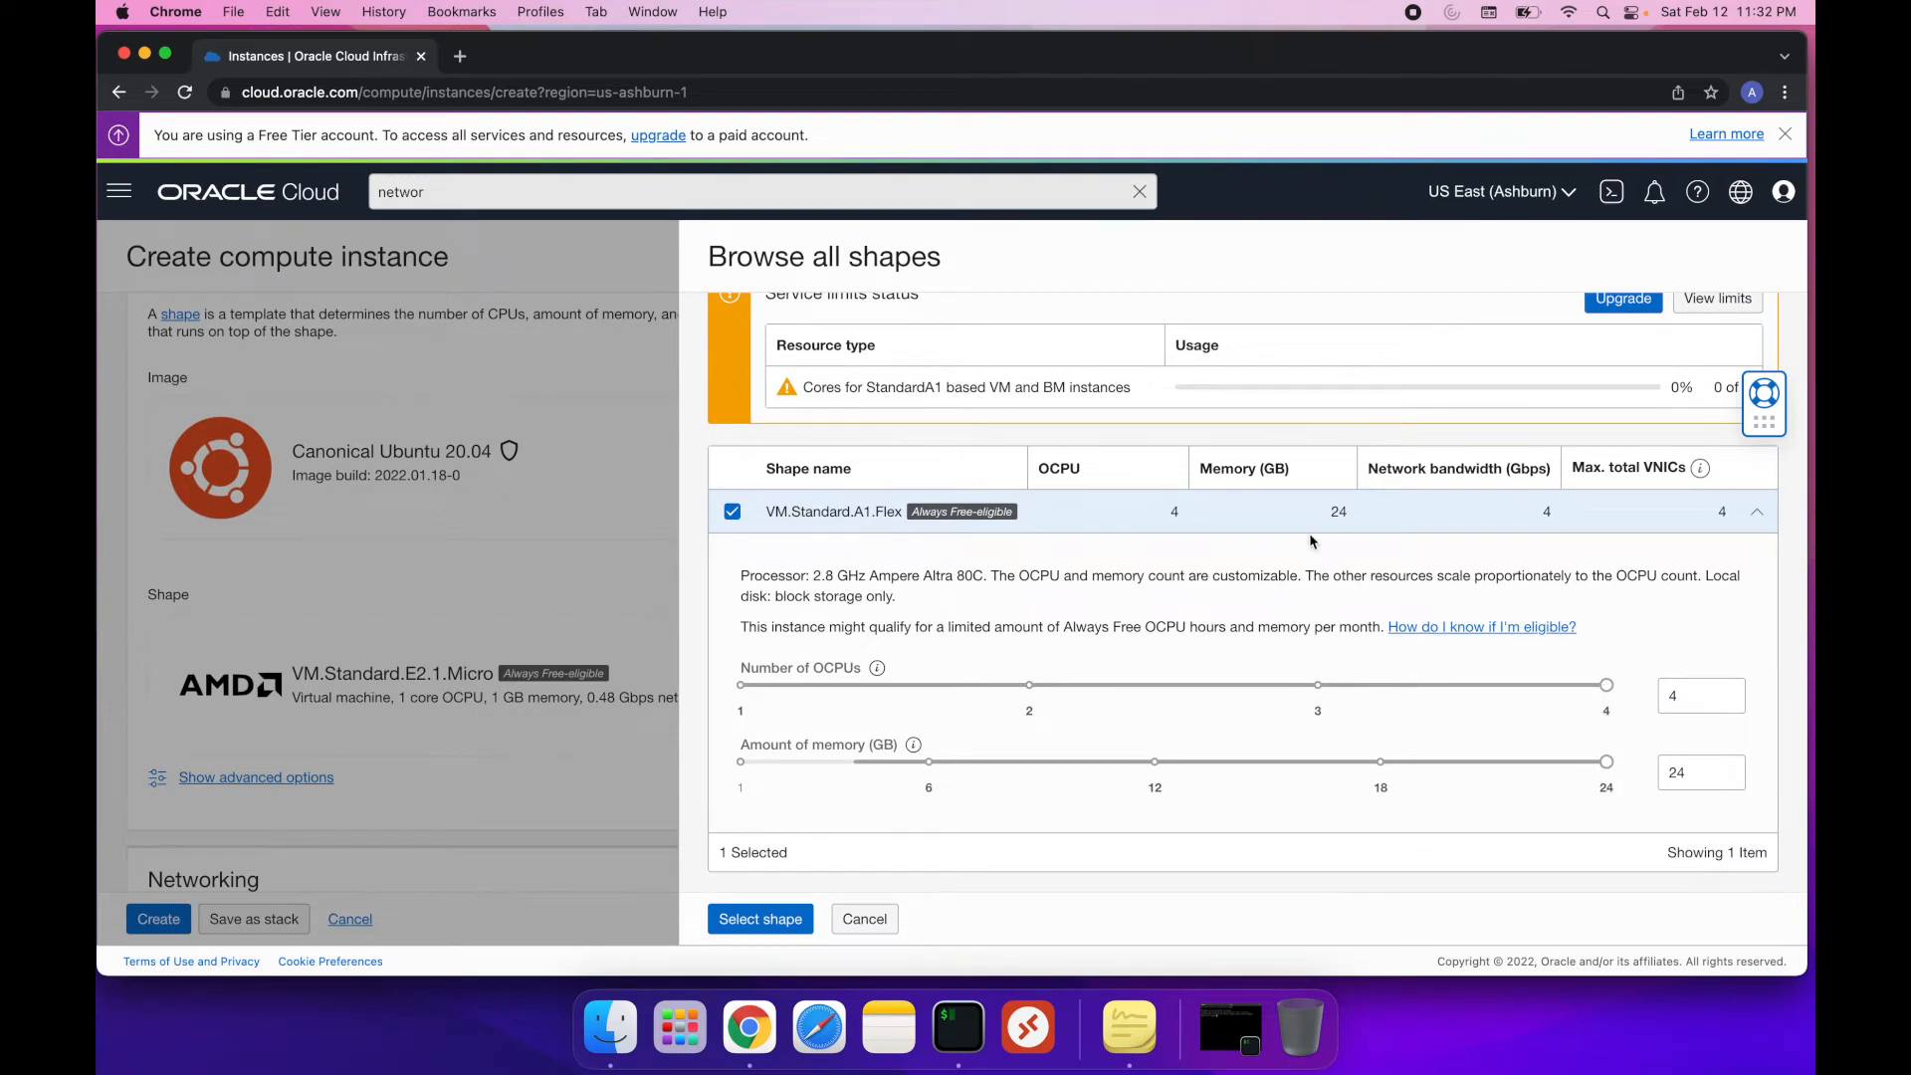
scroll(1310, 534, up, 3)
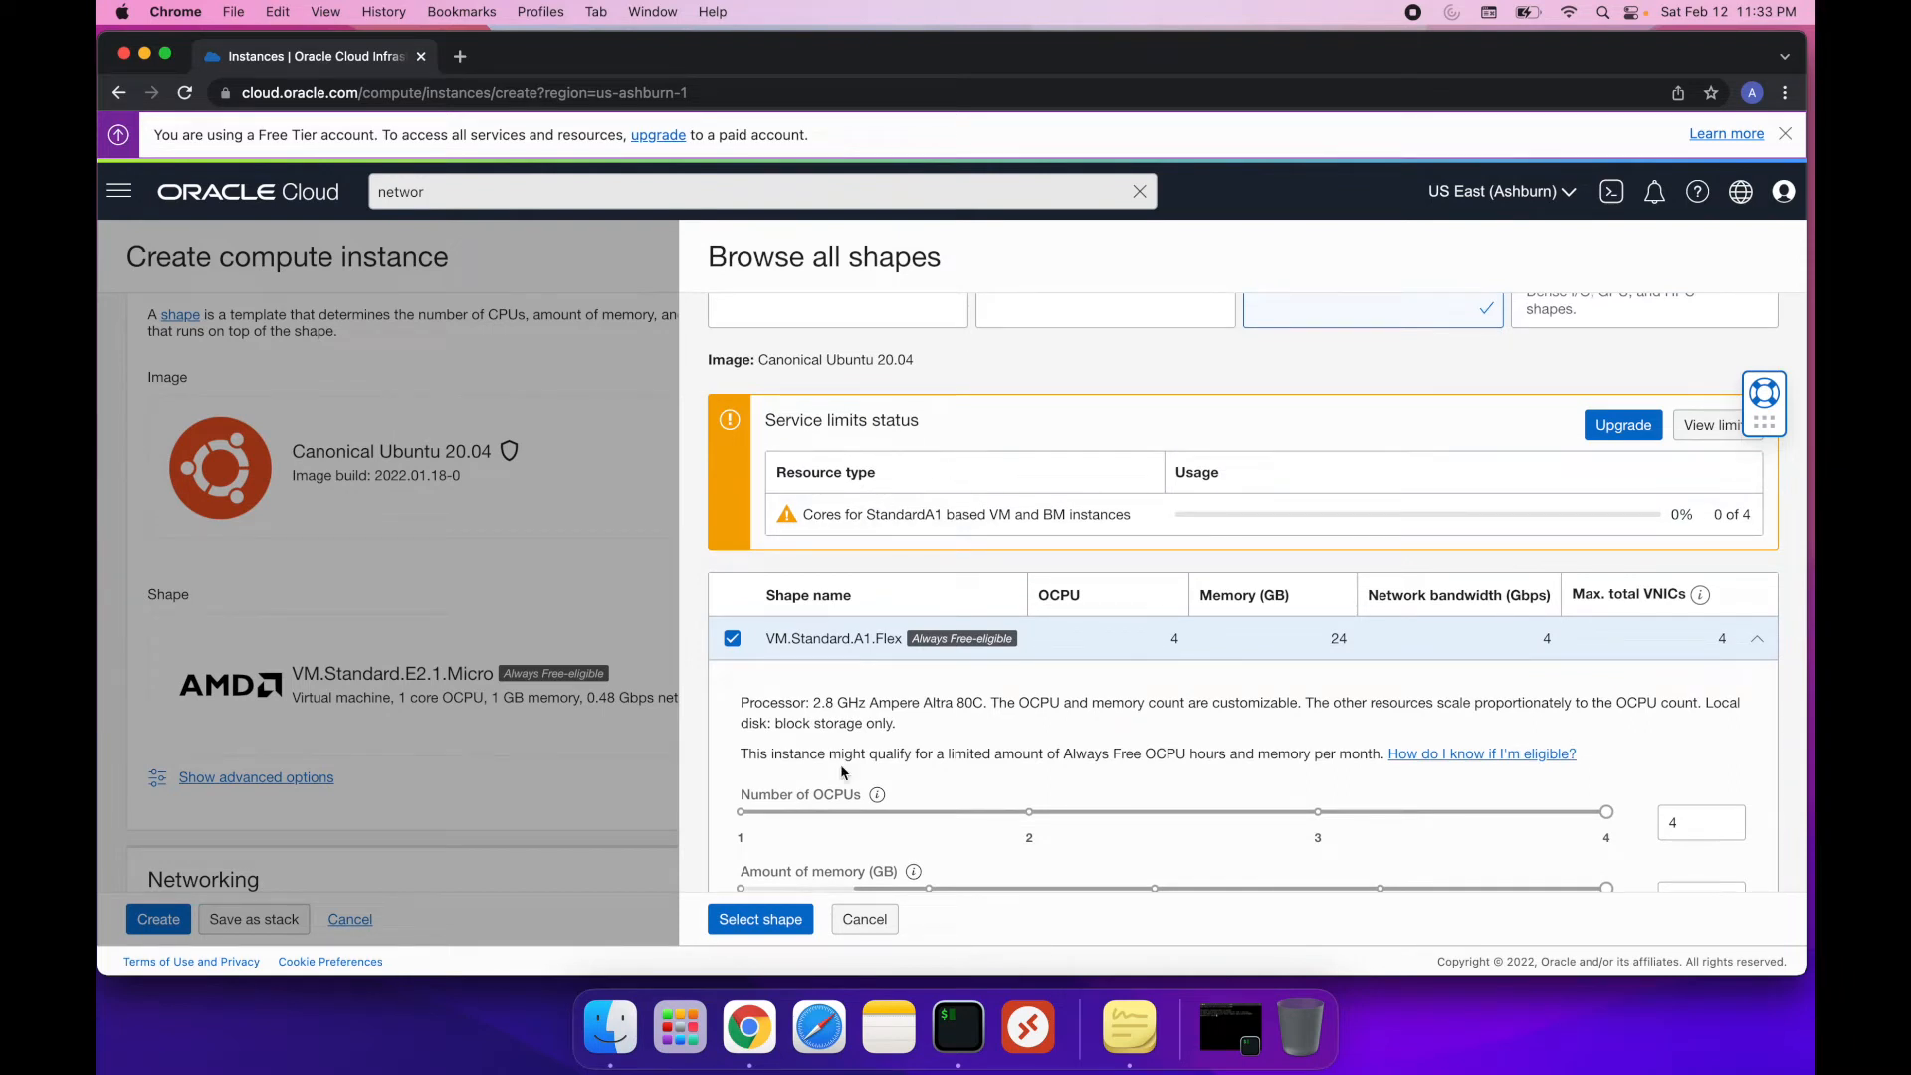
click(772, 920)
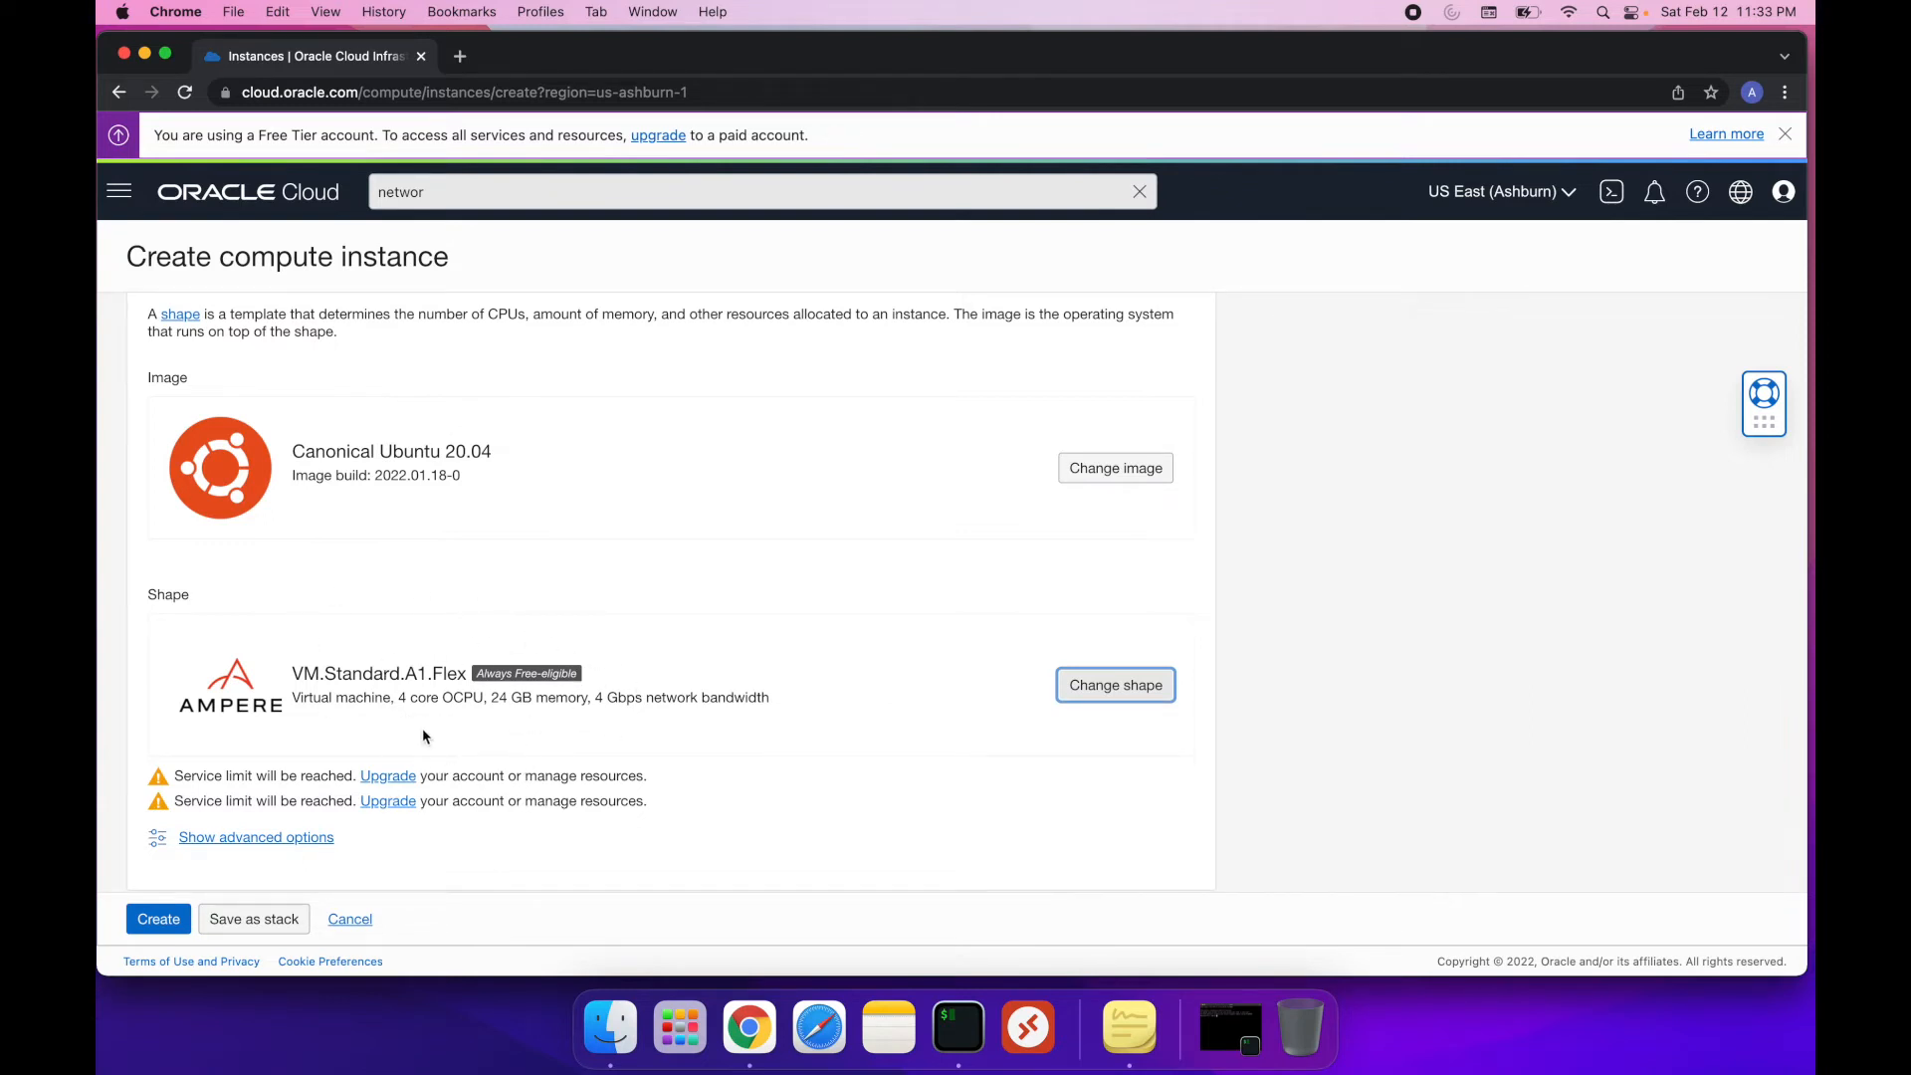
Upload the public key file ssh-key-2021-12-15.key.pub from Downloads as the instance's SSH key
scroll(790, 727, down, 5)
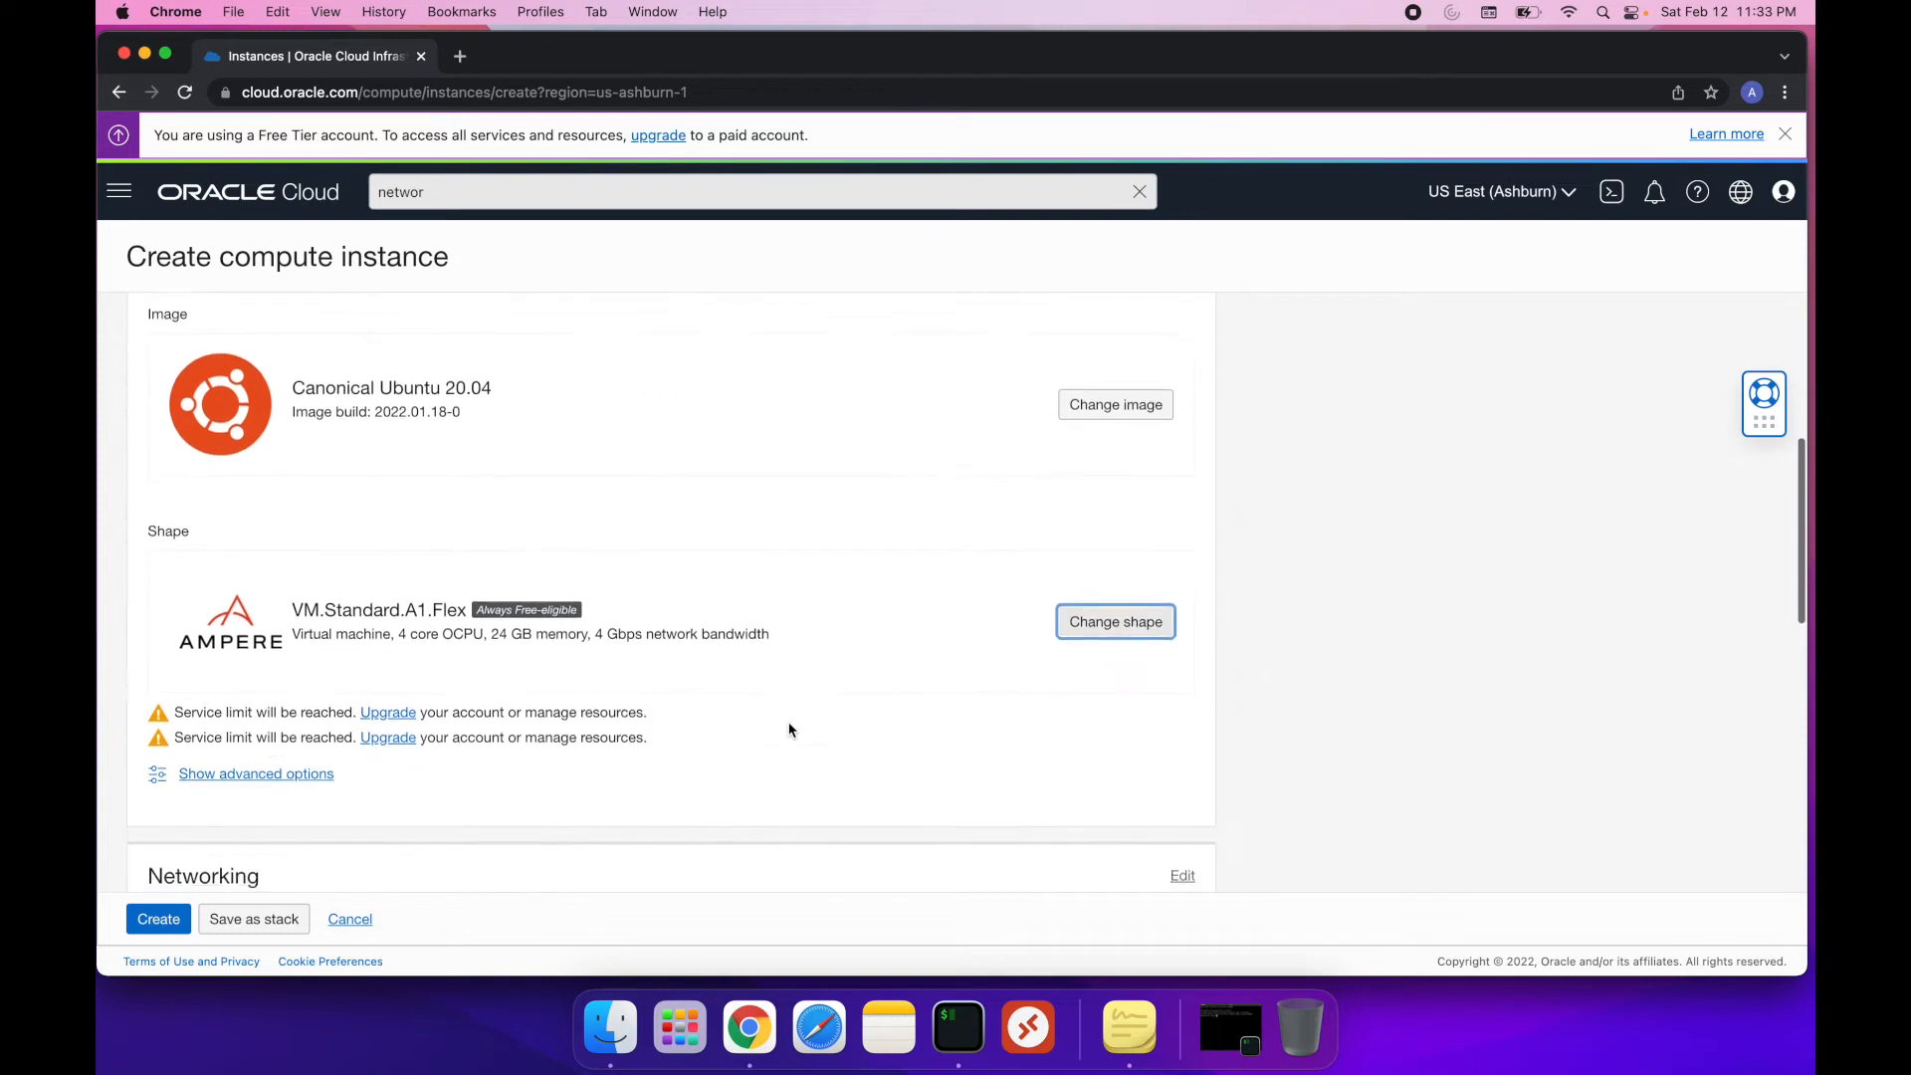
scroll(790, 730, down, 2)
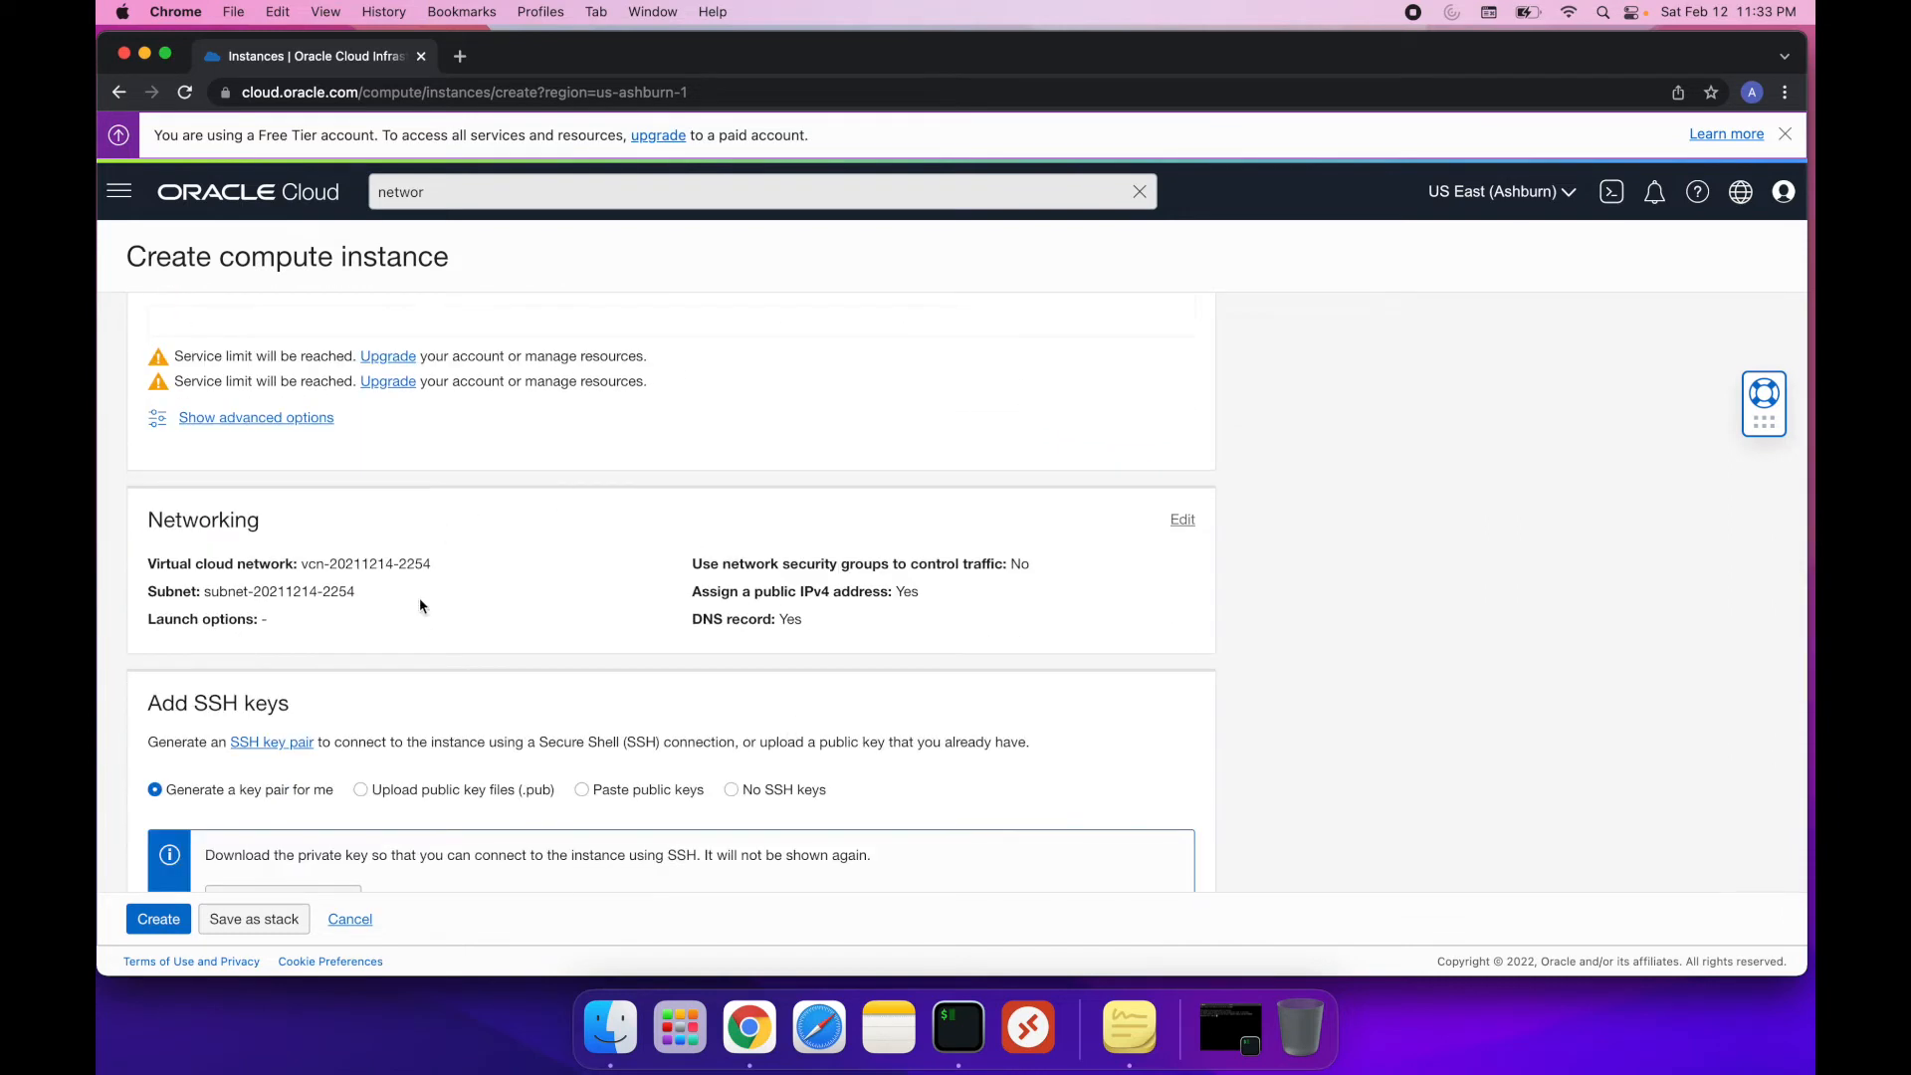
scroll(480, 572, down, 3)
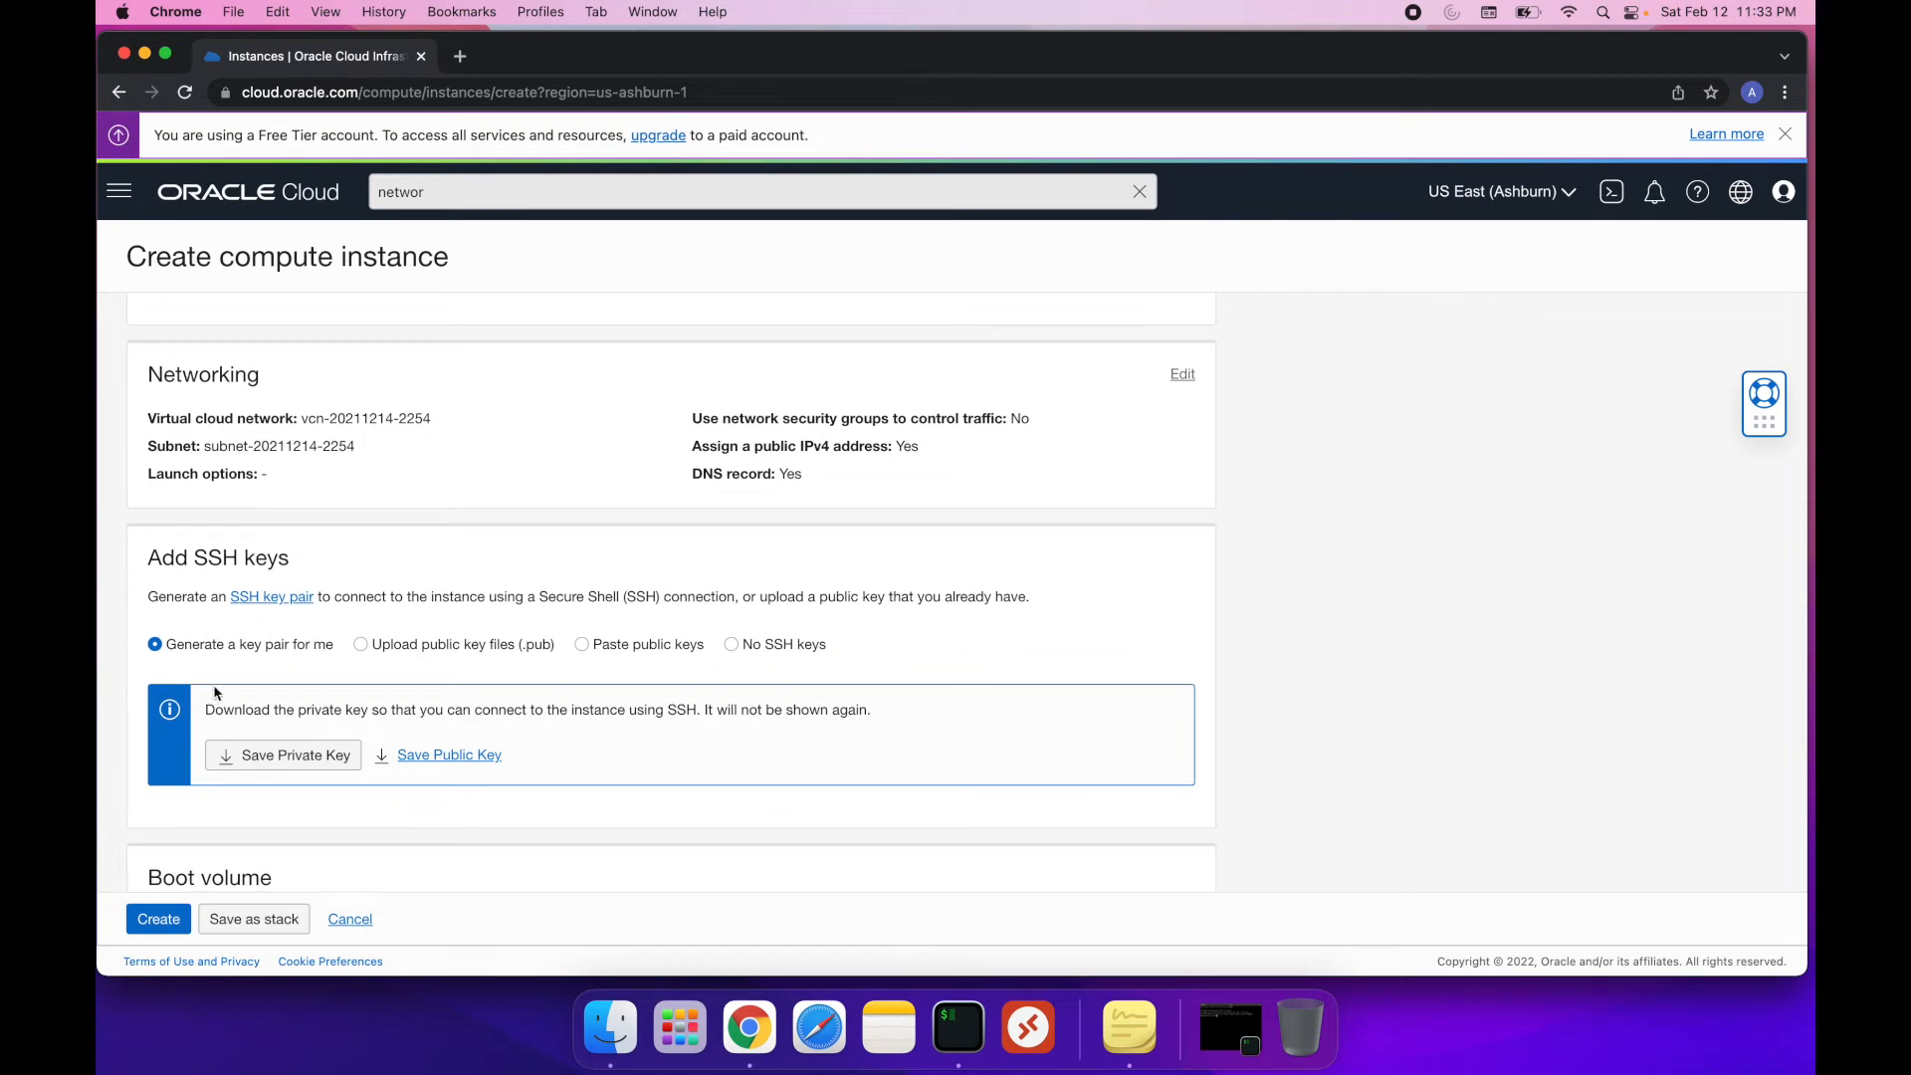
click(362, 645)
click(749, 731)
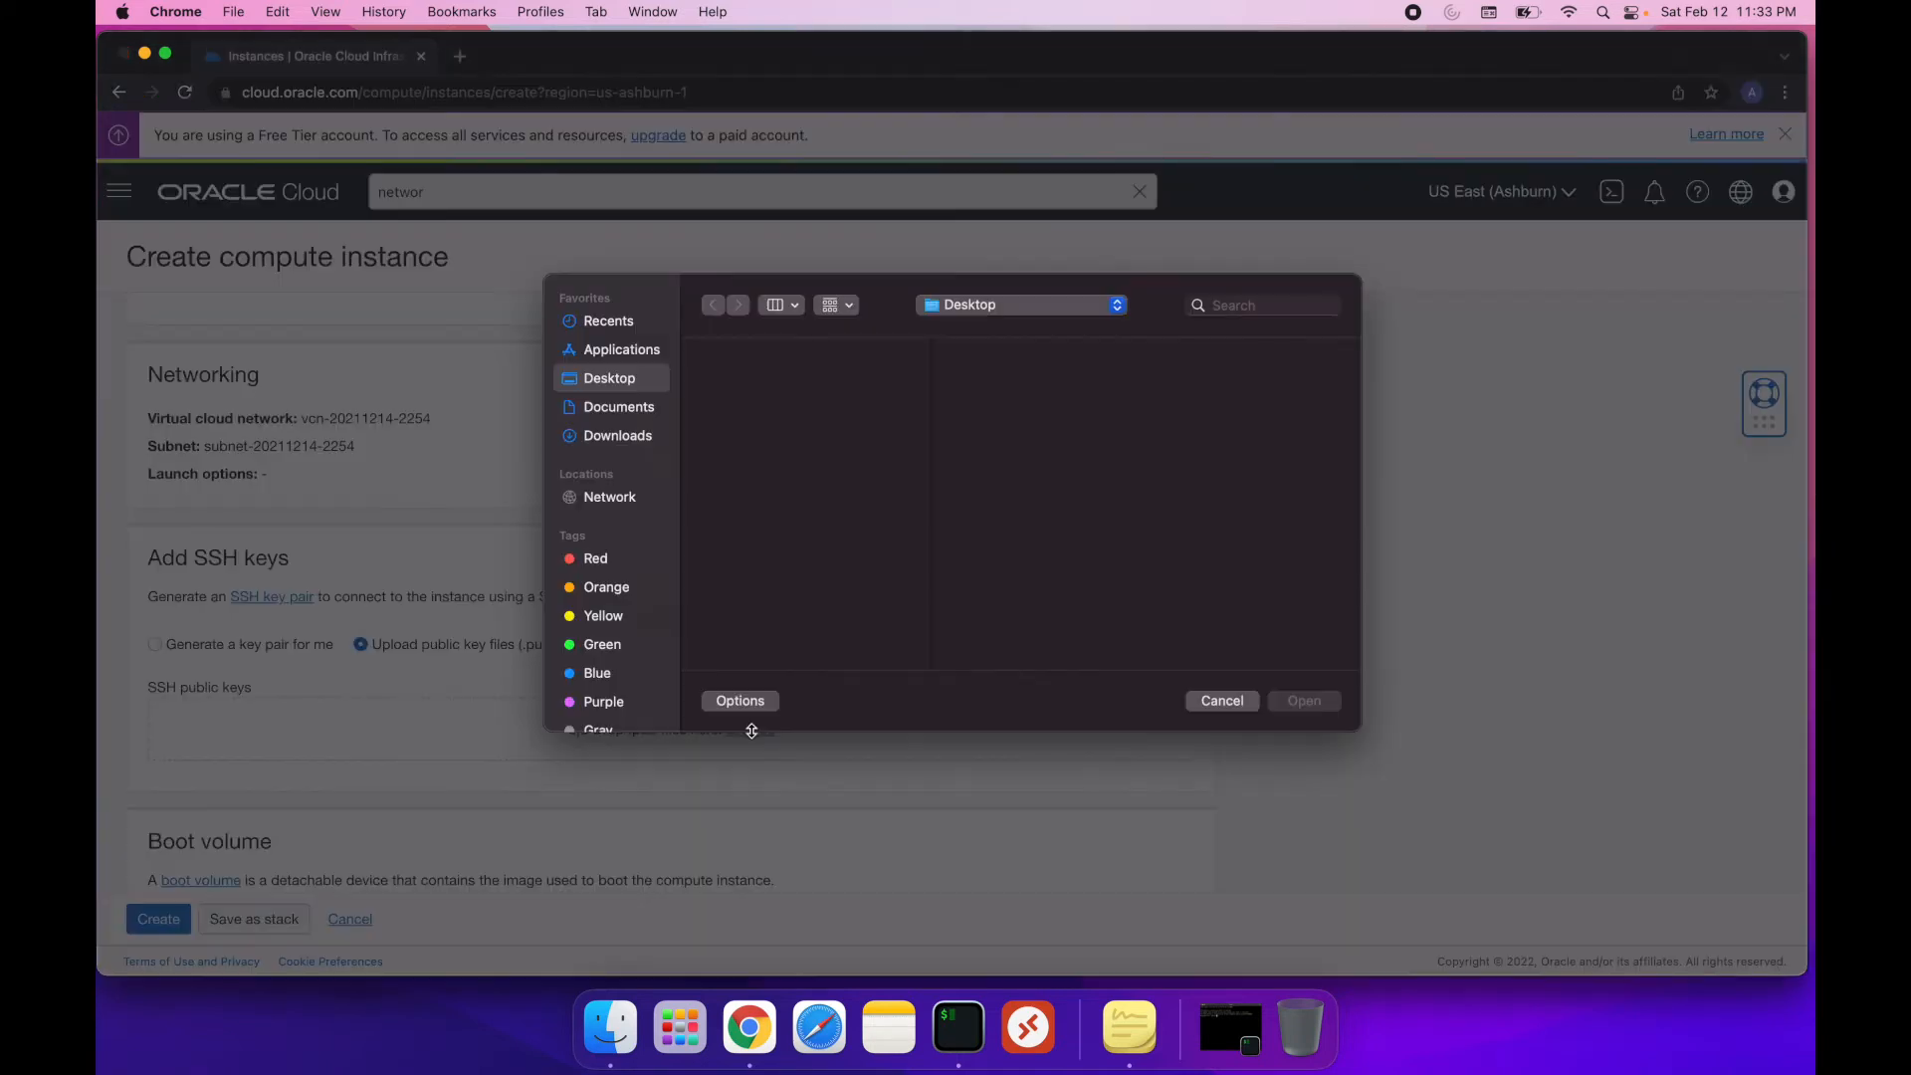
click(640, 438)
click(781, 404)
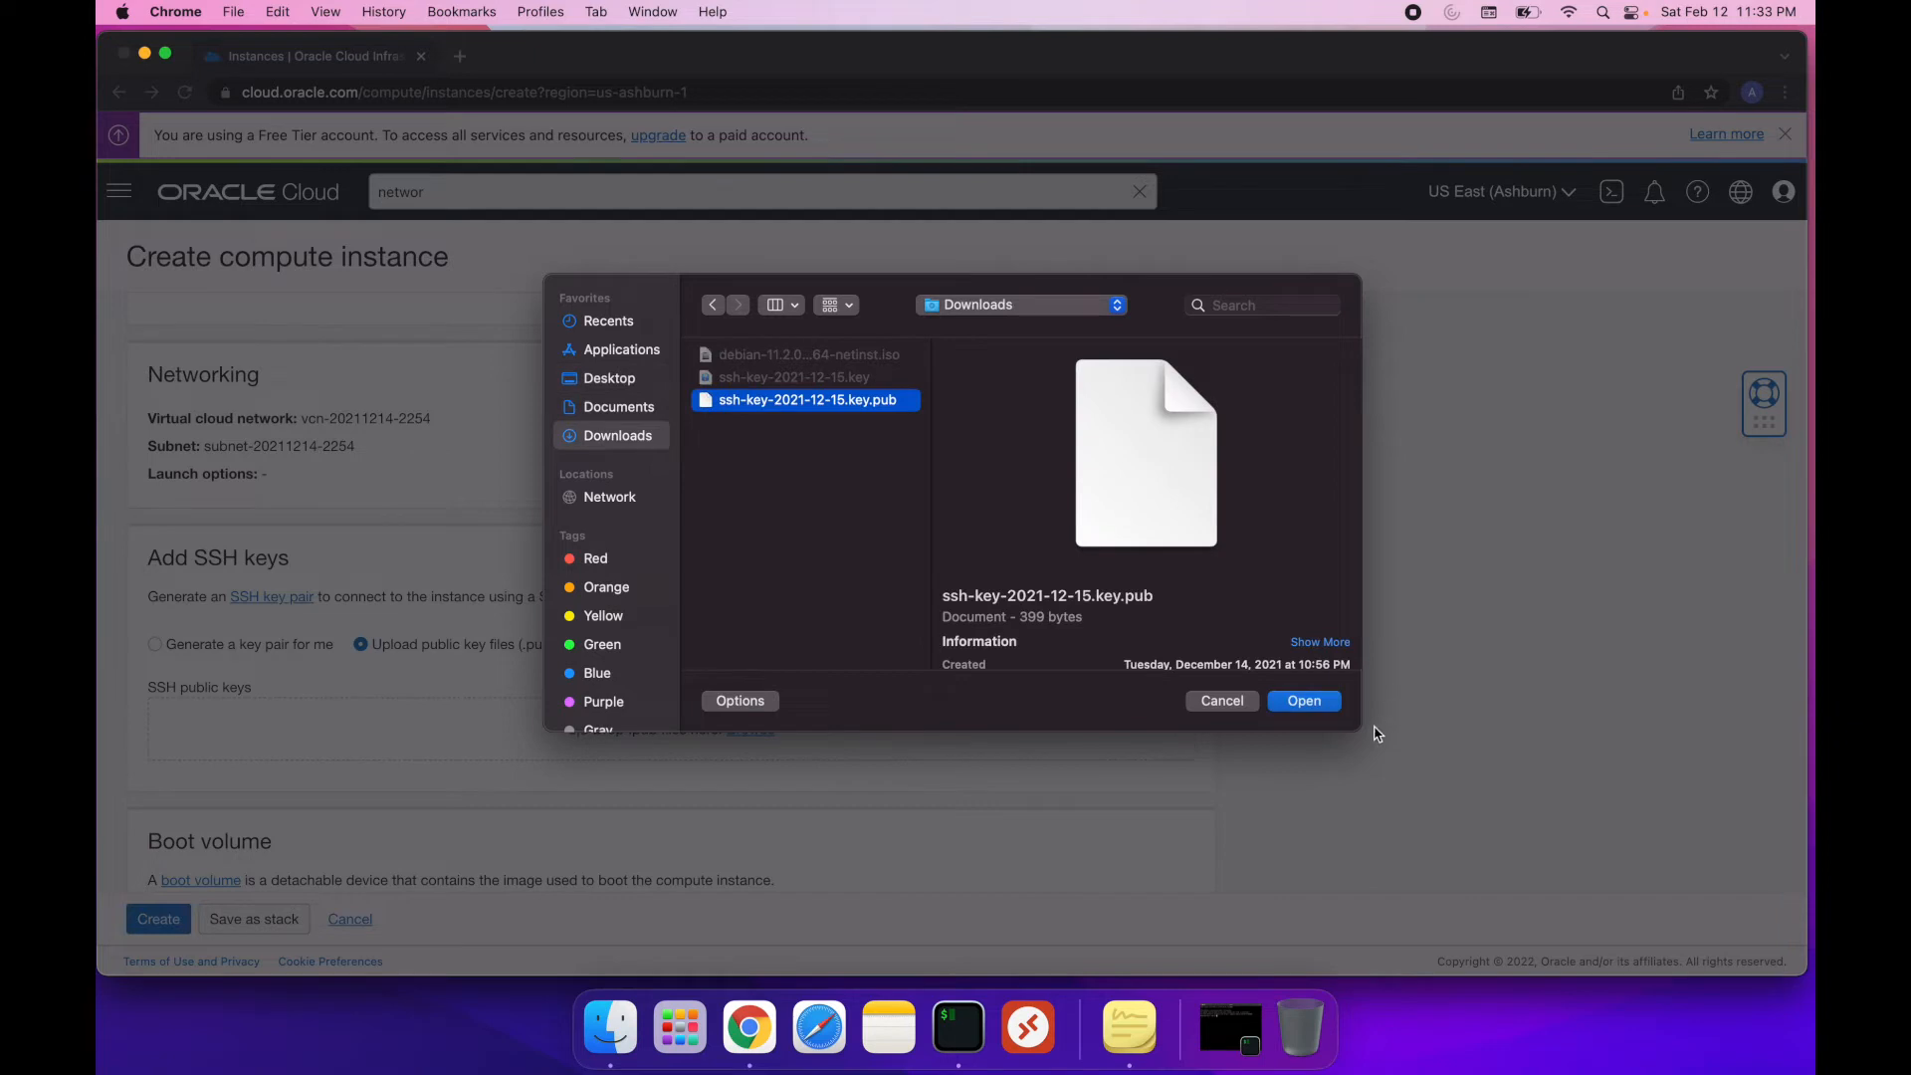
click(1305, 702)
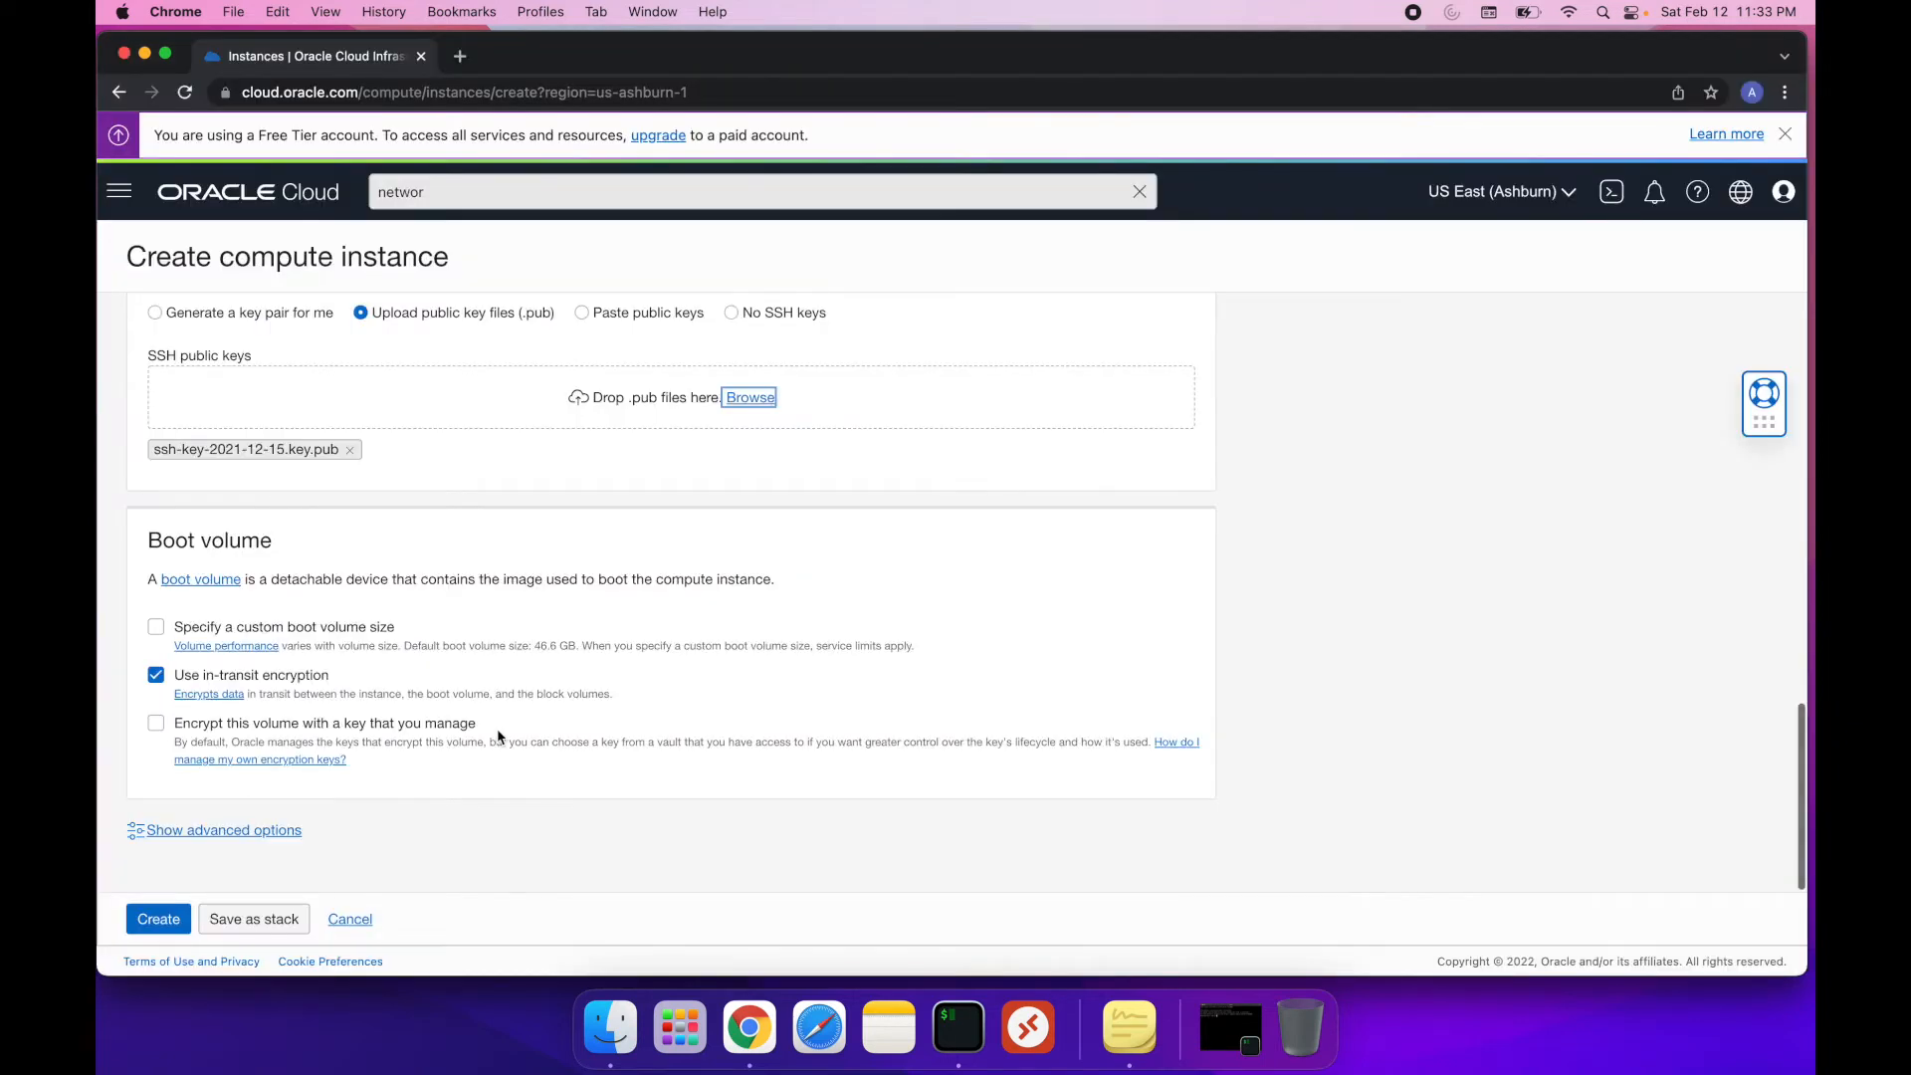
Specify a custom boot volume size of 200 GB and create the instance
click(156, 629)
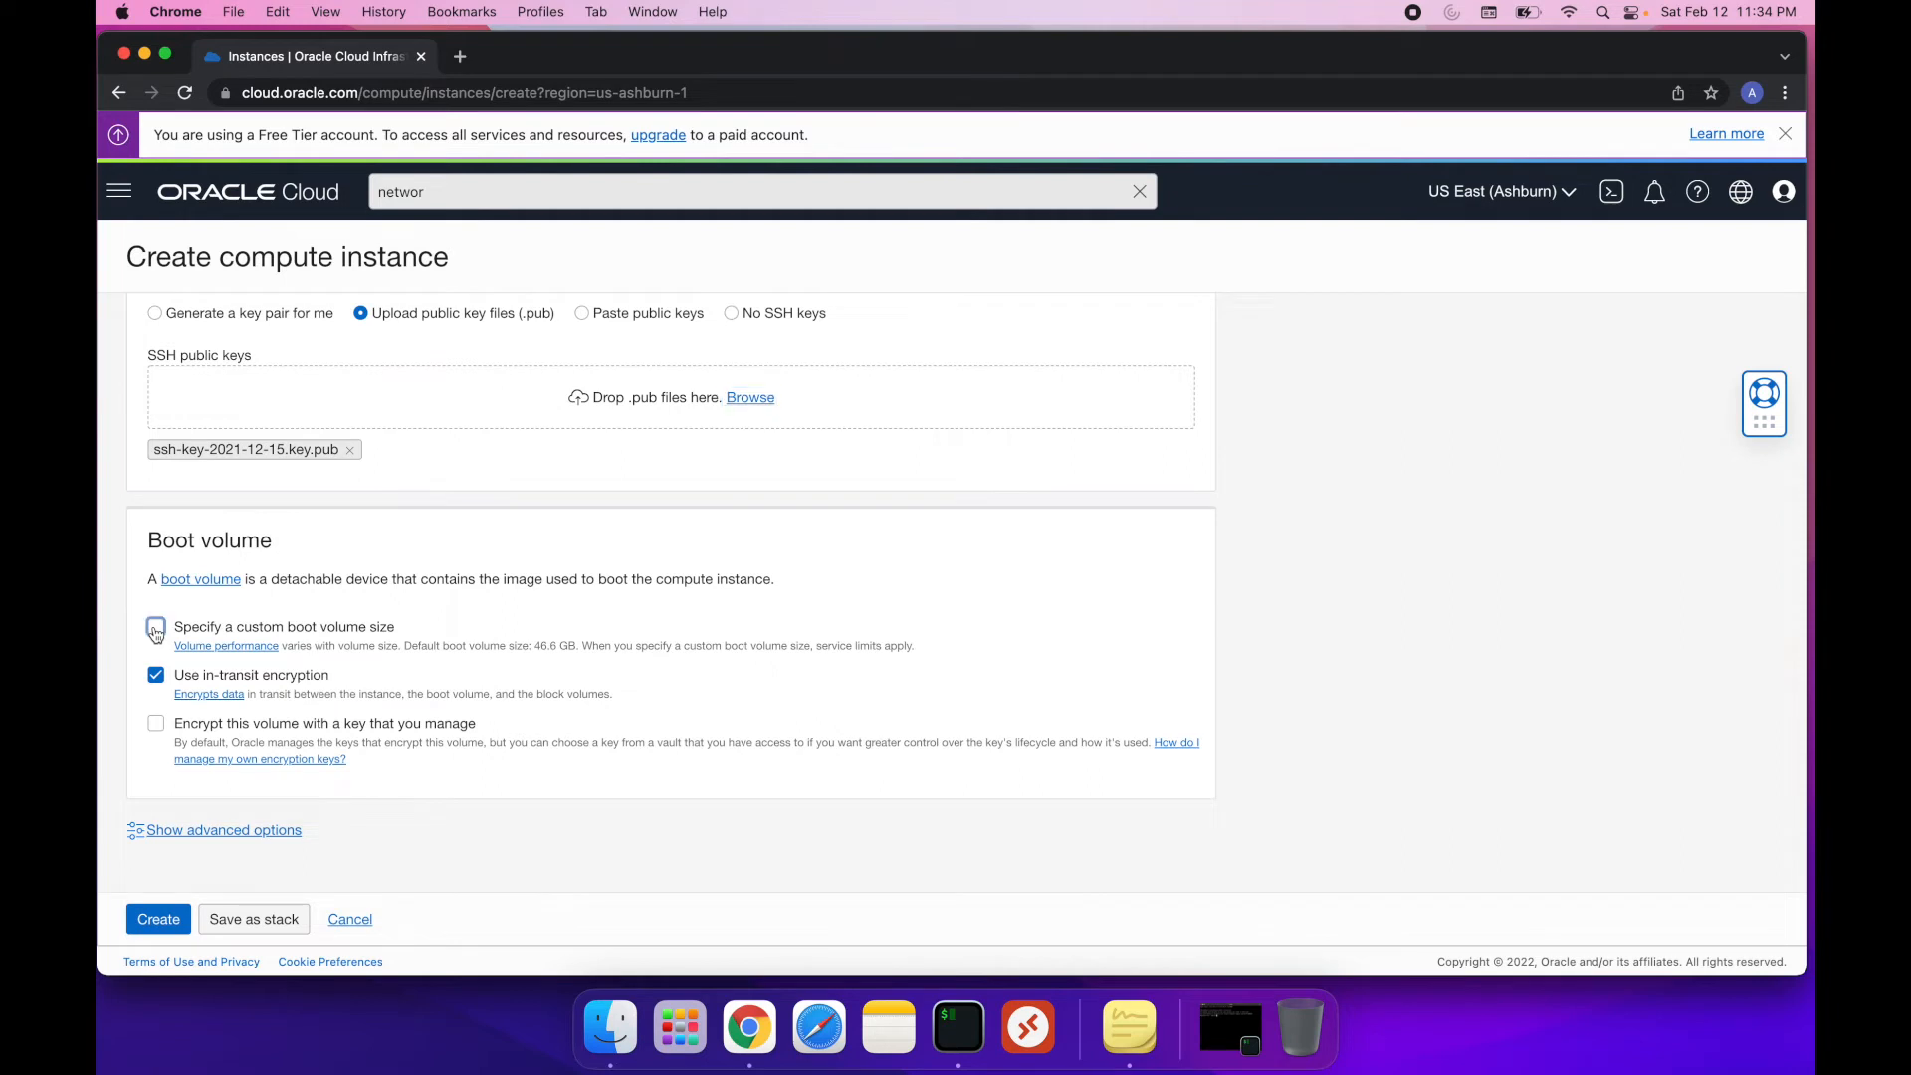
click(216, 699)
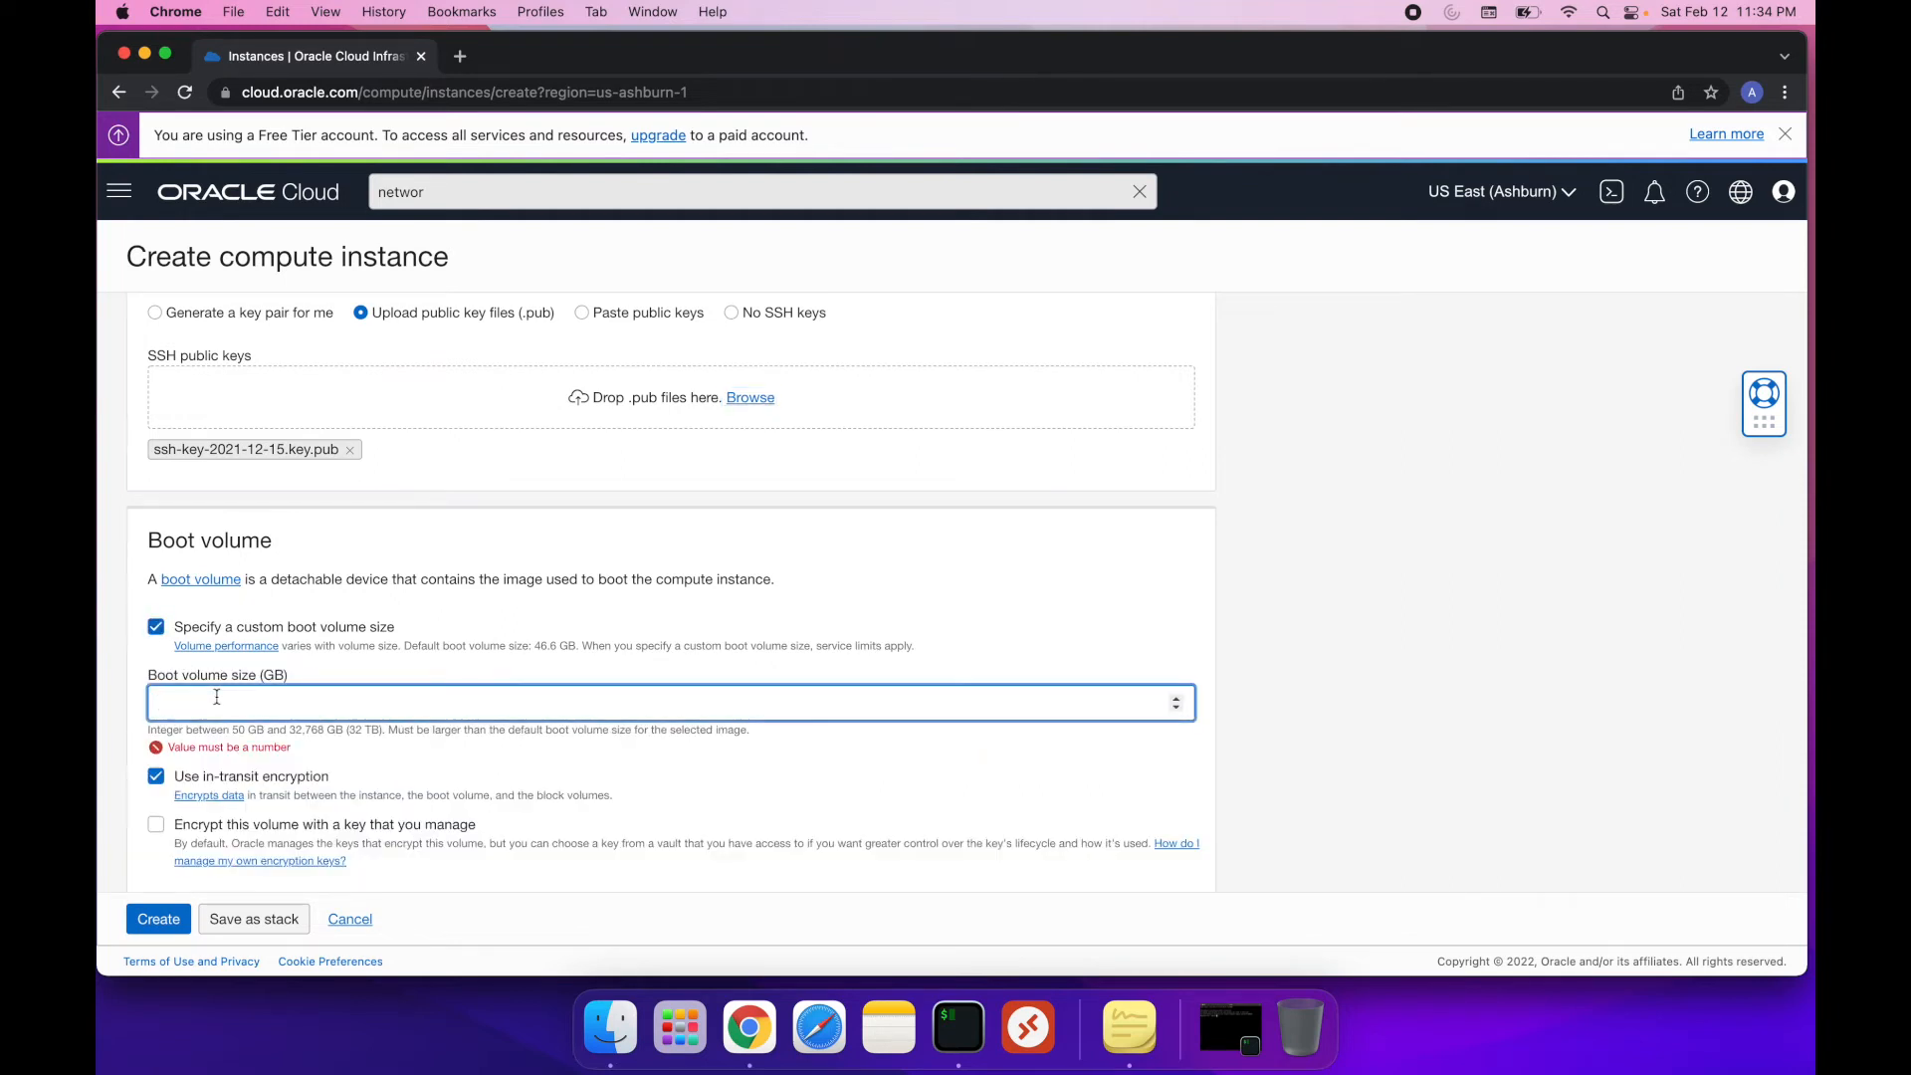
text(200)
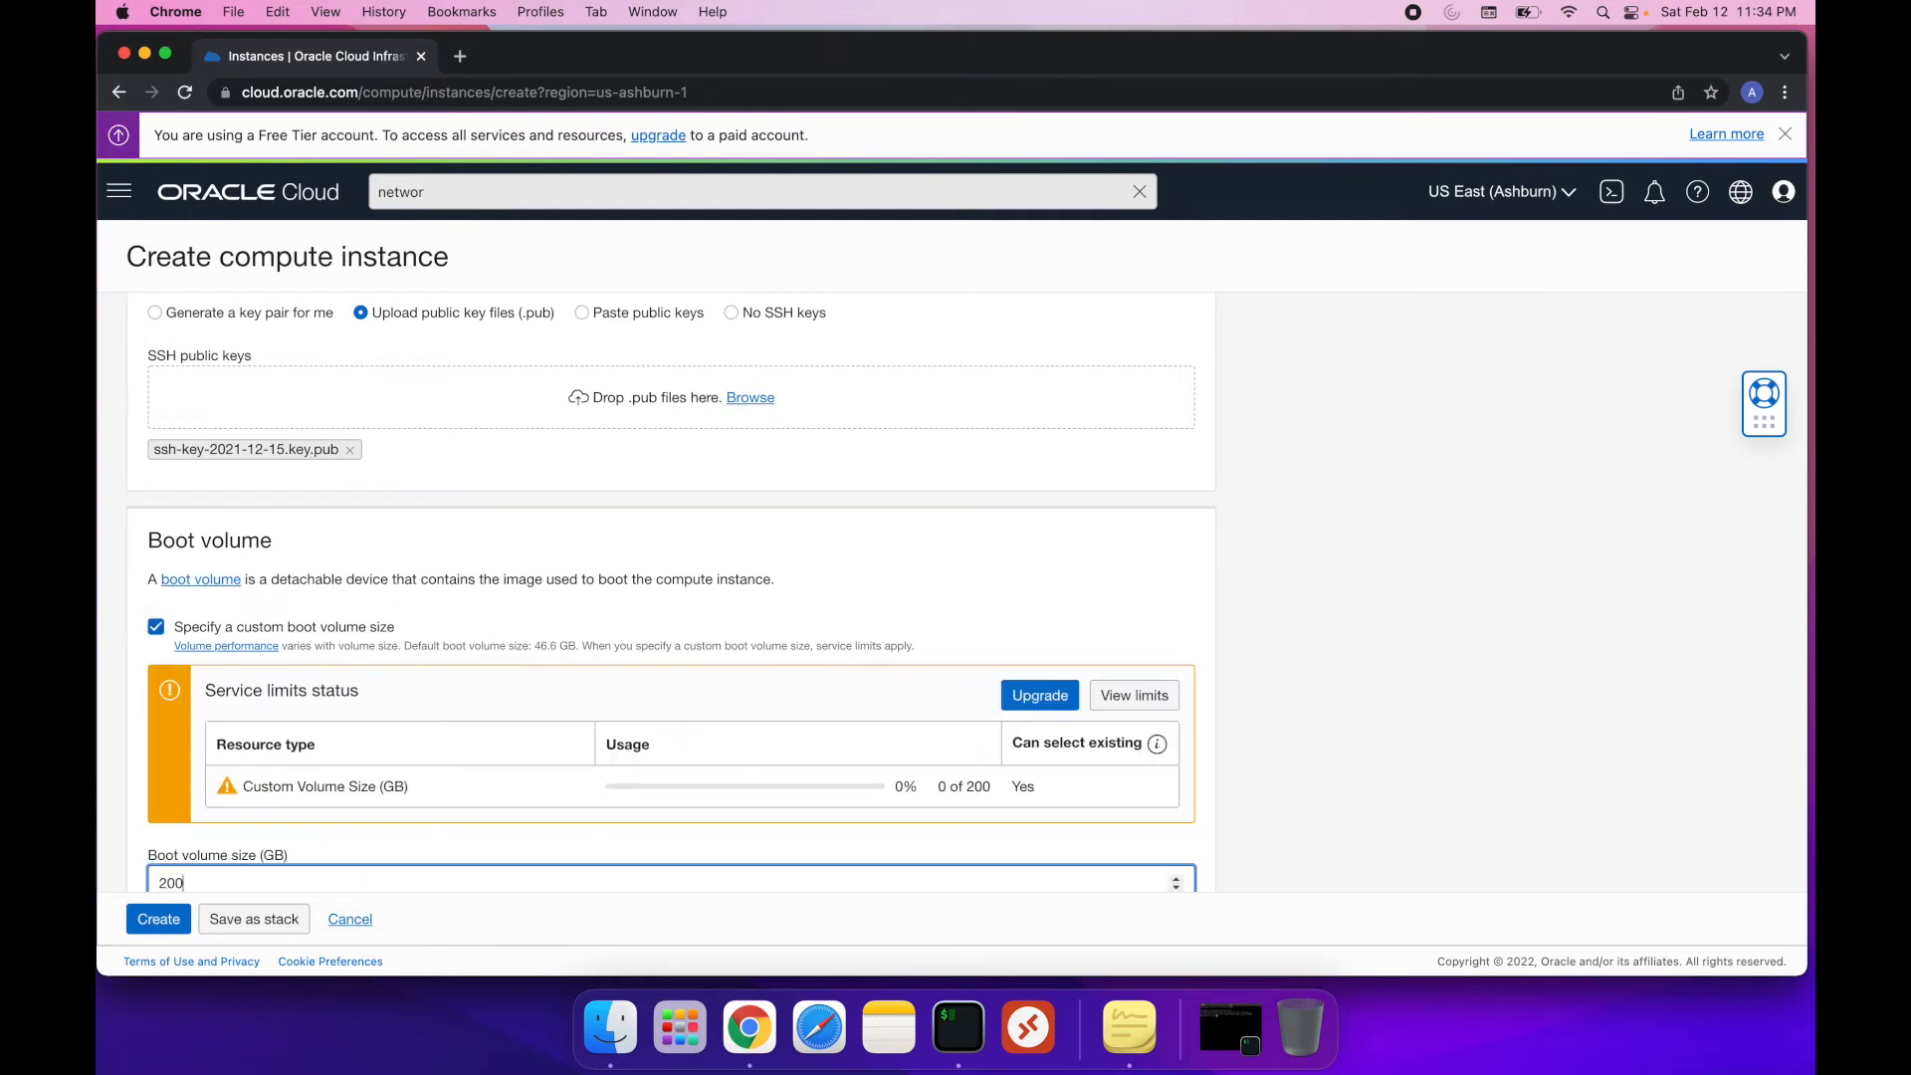
scroll(435, 687, down, 4)
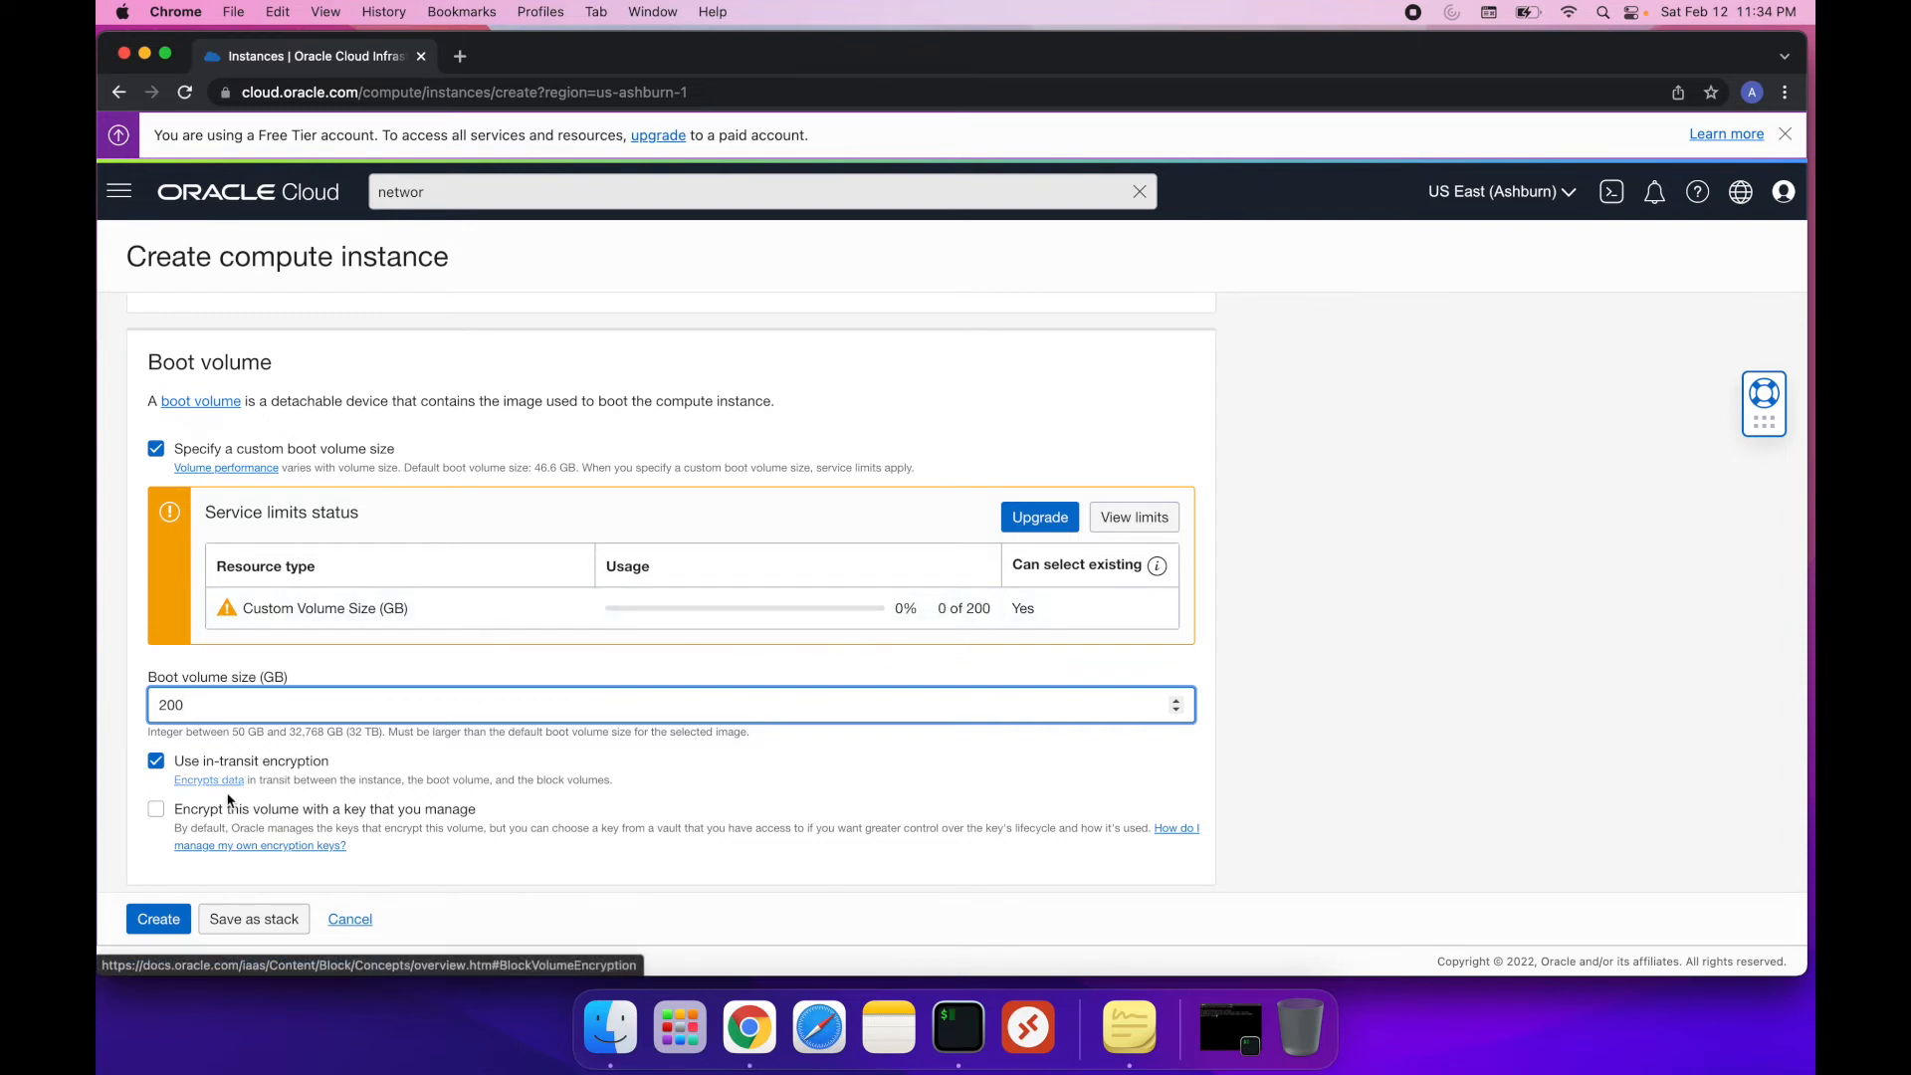
click(162, 922)
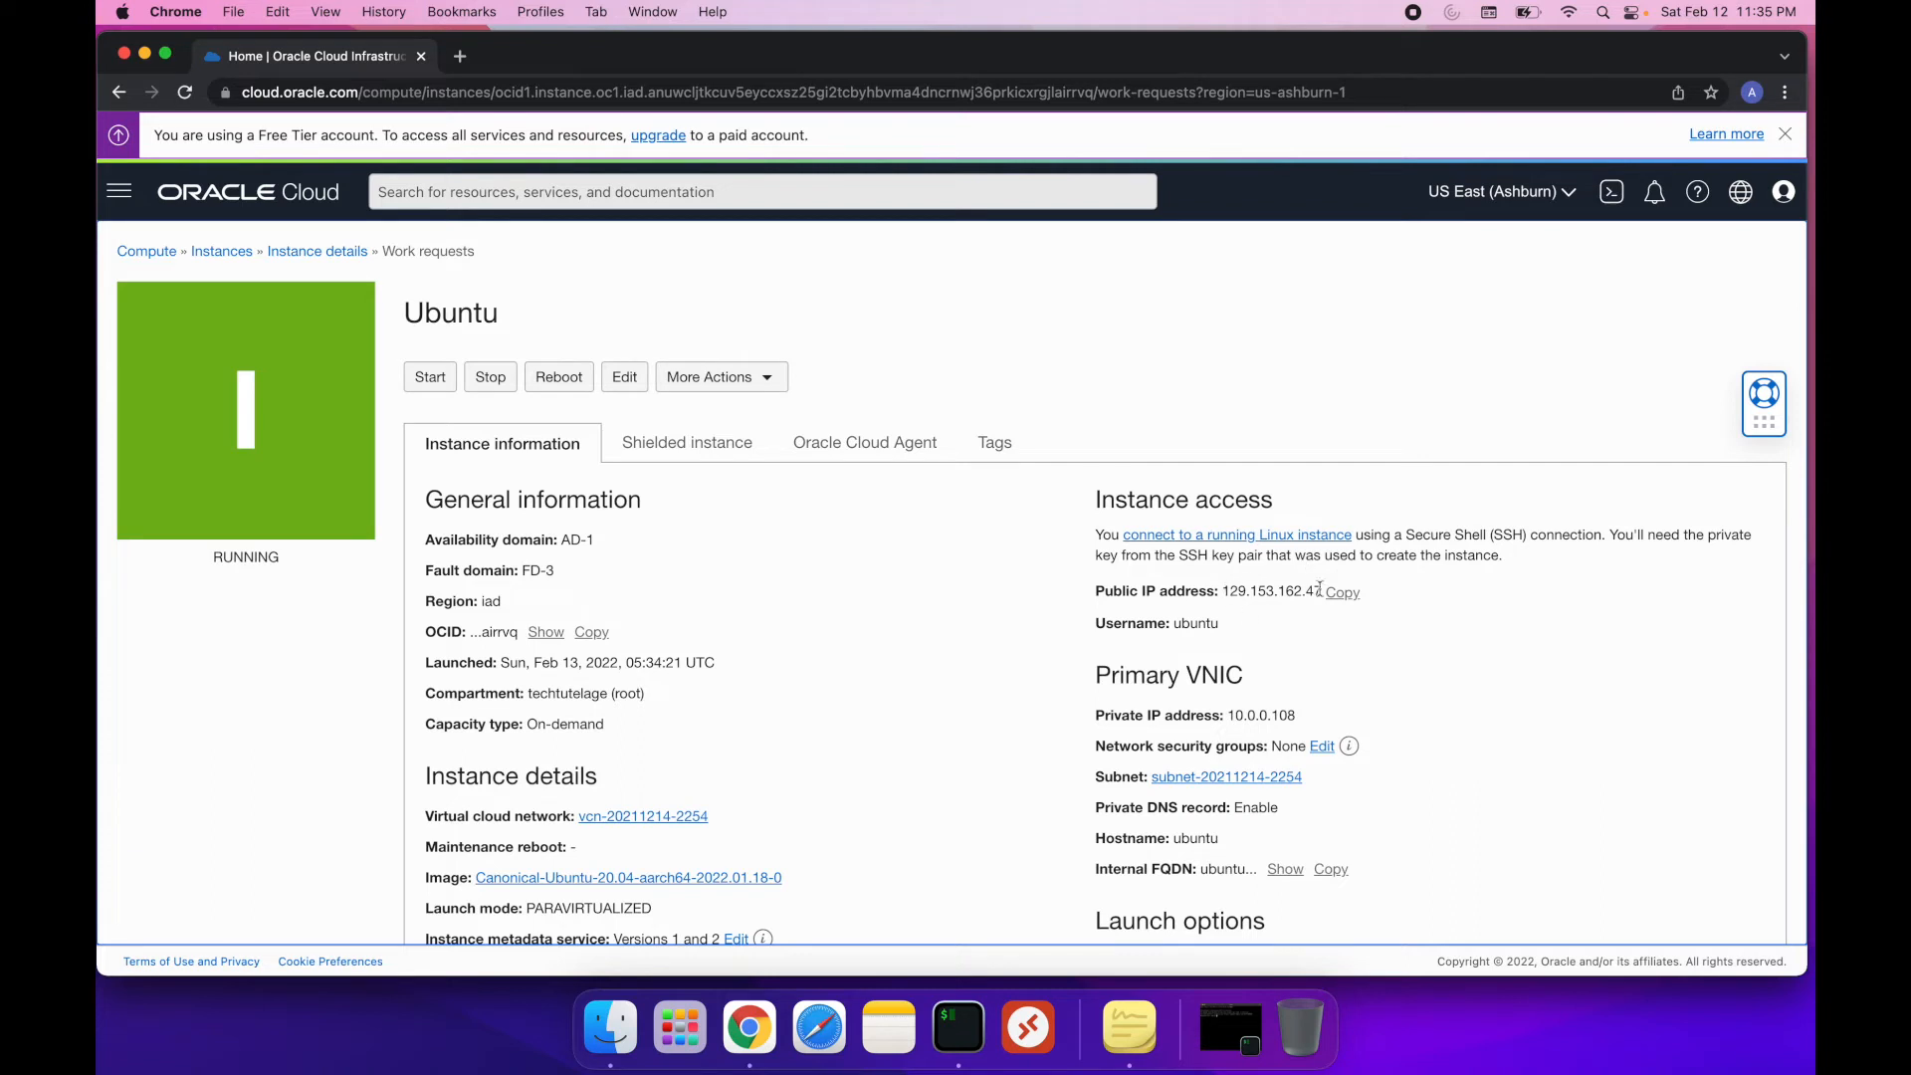
Copy the instance's public IP address, switch to iTerm and change to the Downloads directory
click(1343, 593)
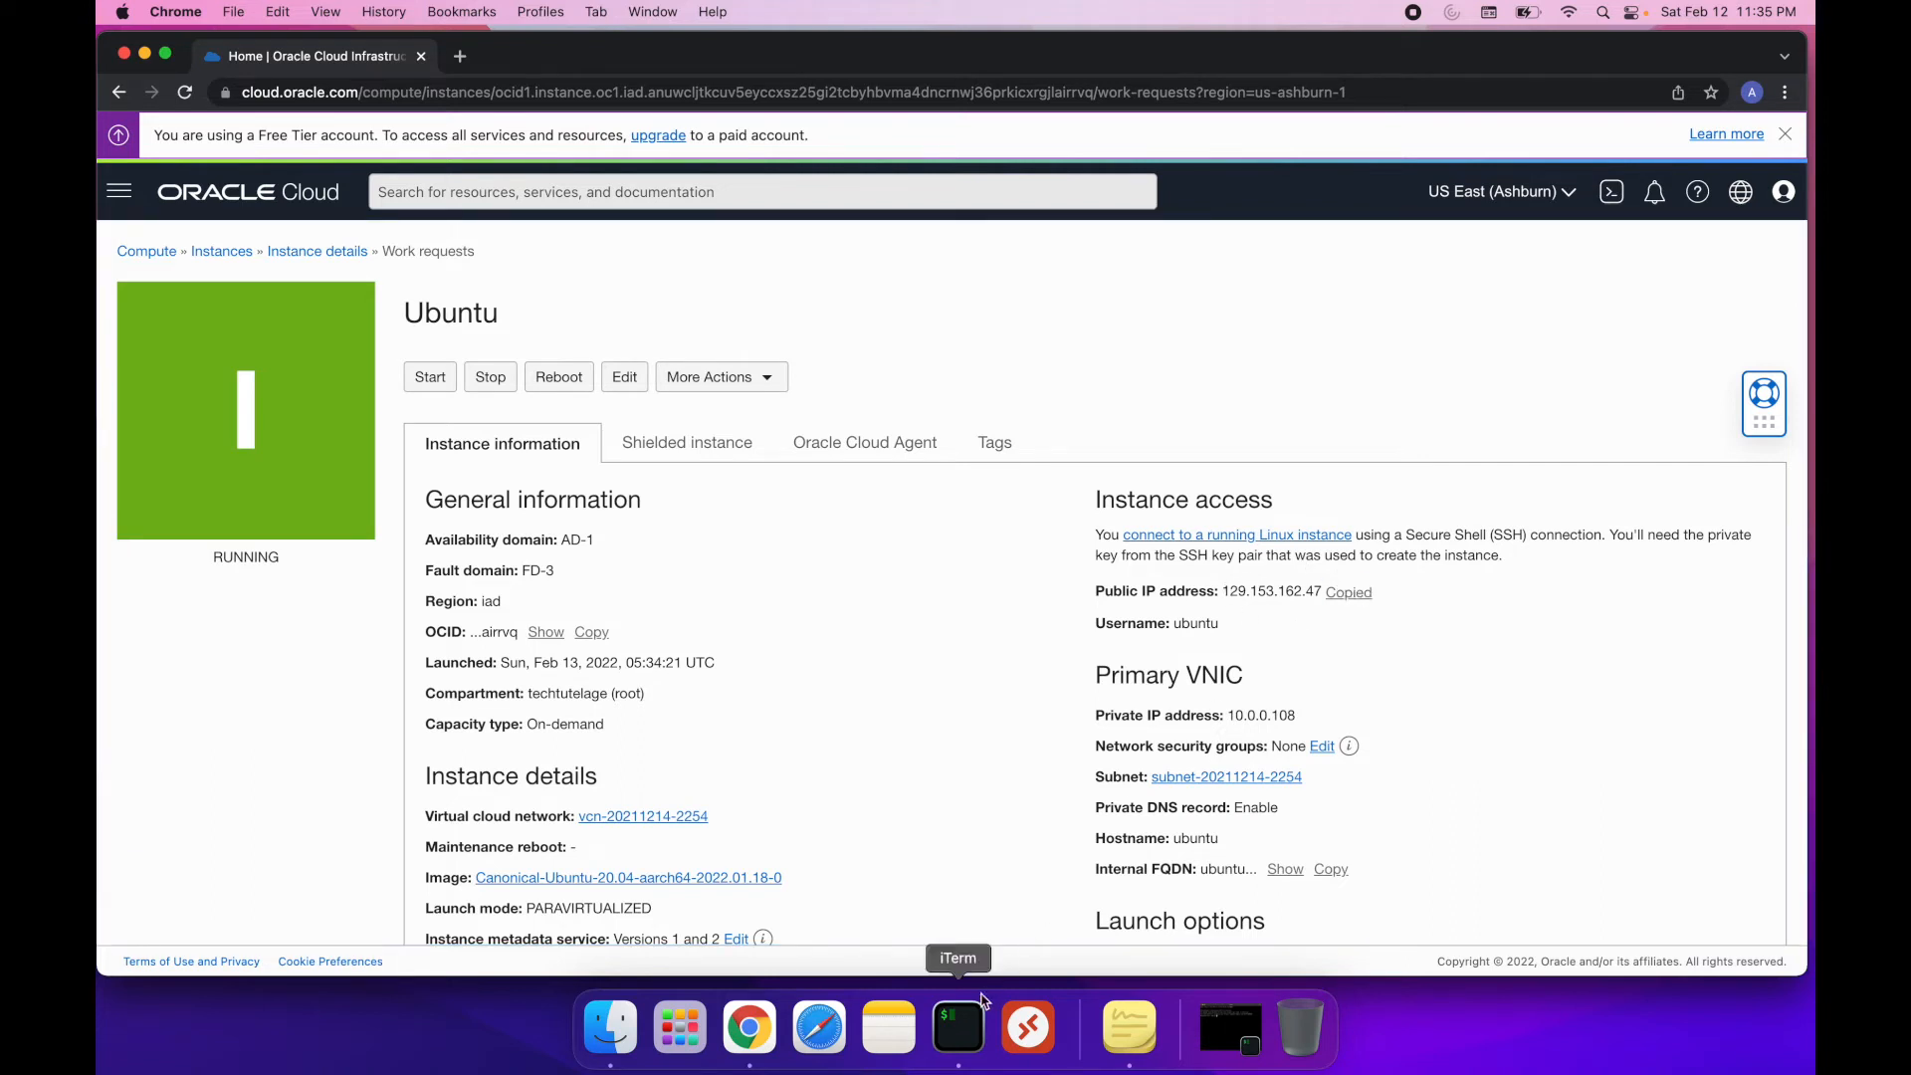
click(962, 1026)
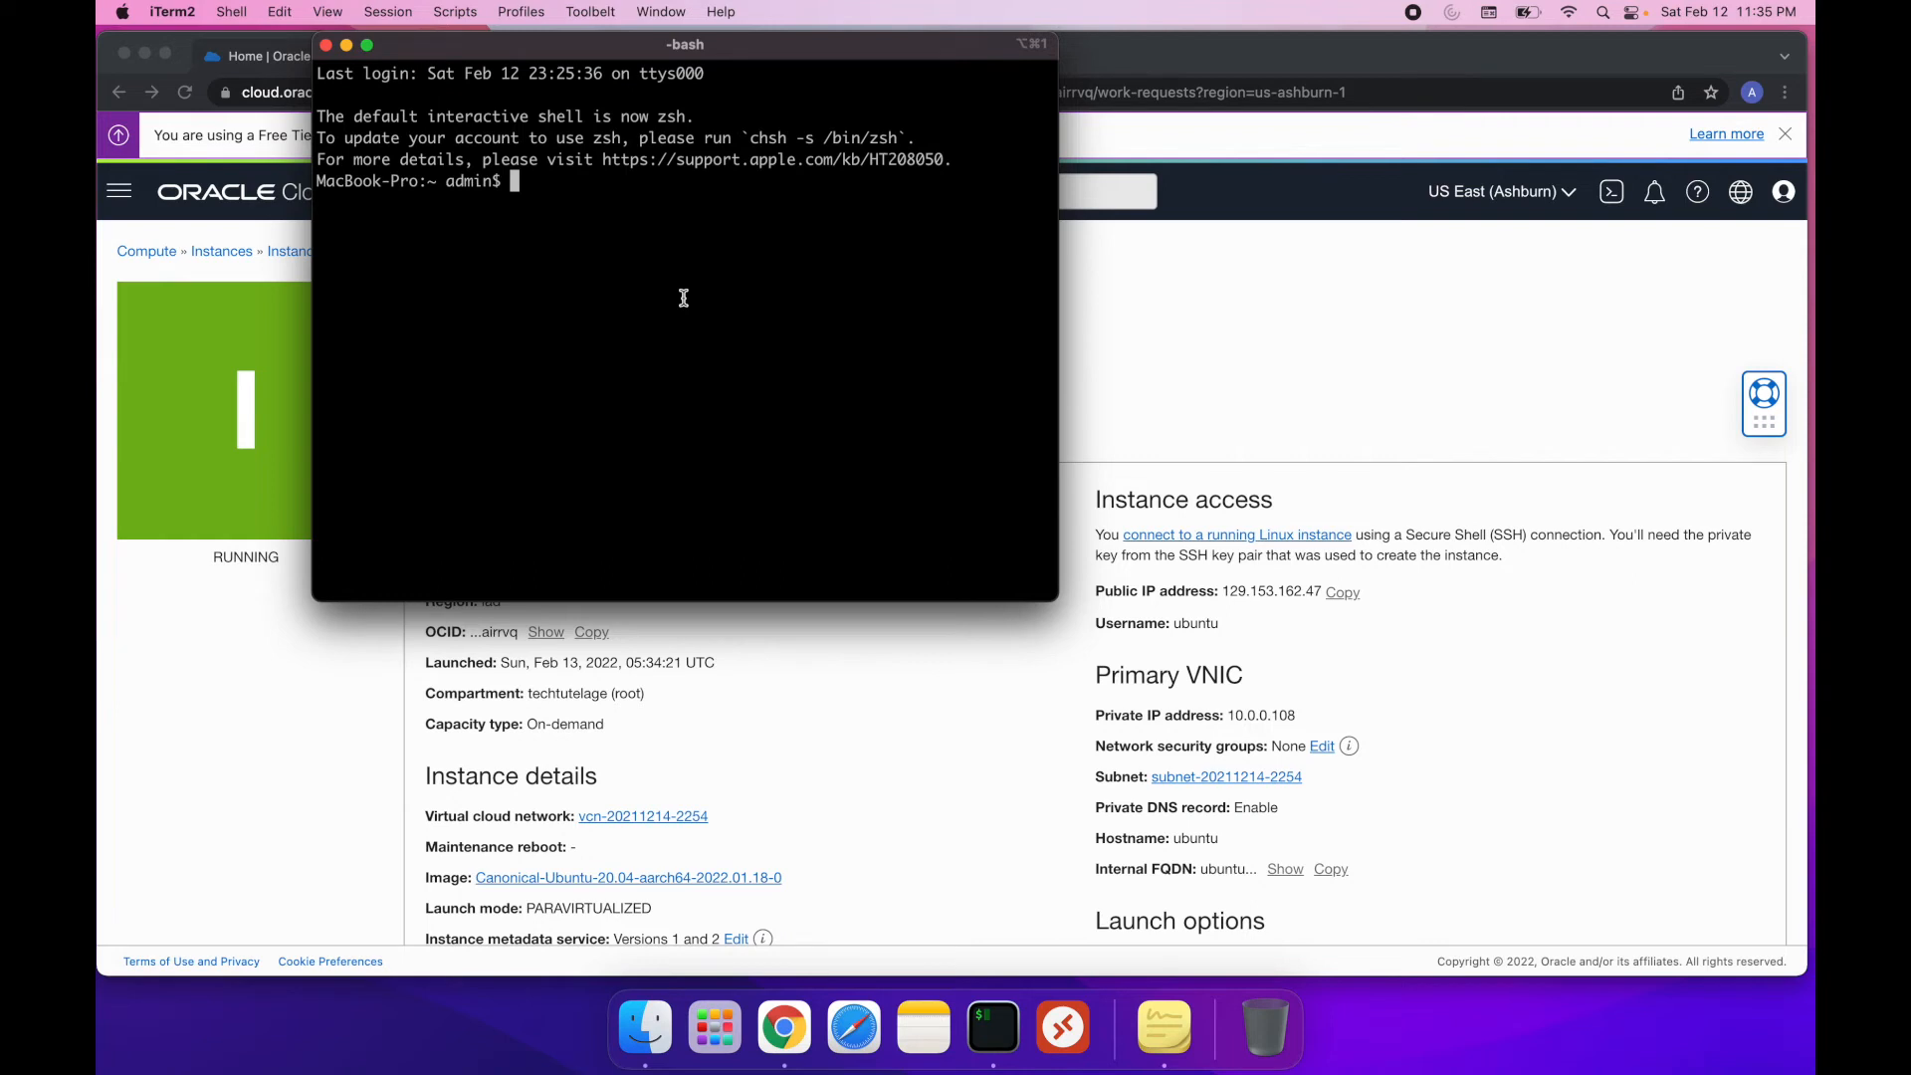
text(cd Dow)
key(Tab)
key(Return)
text(shh )
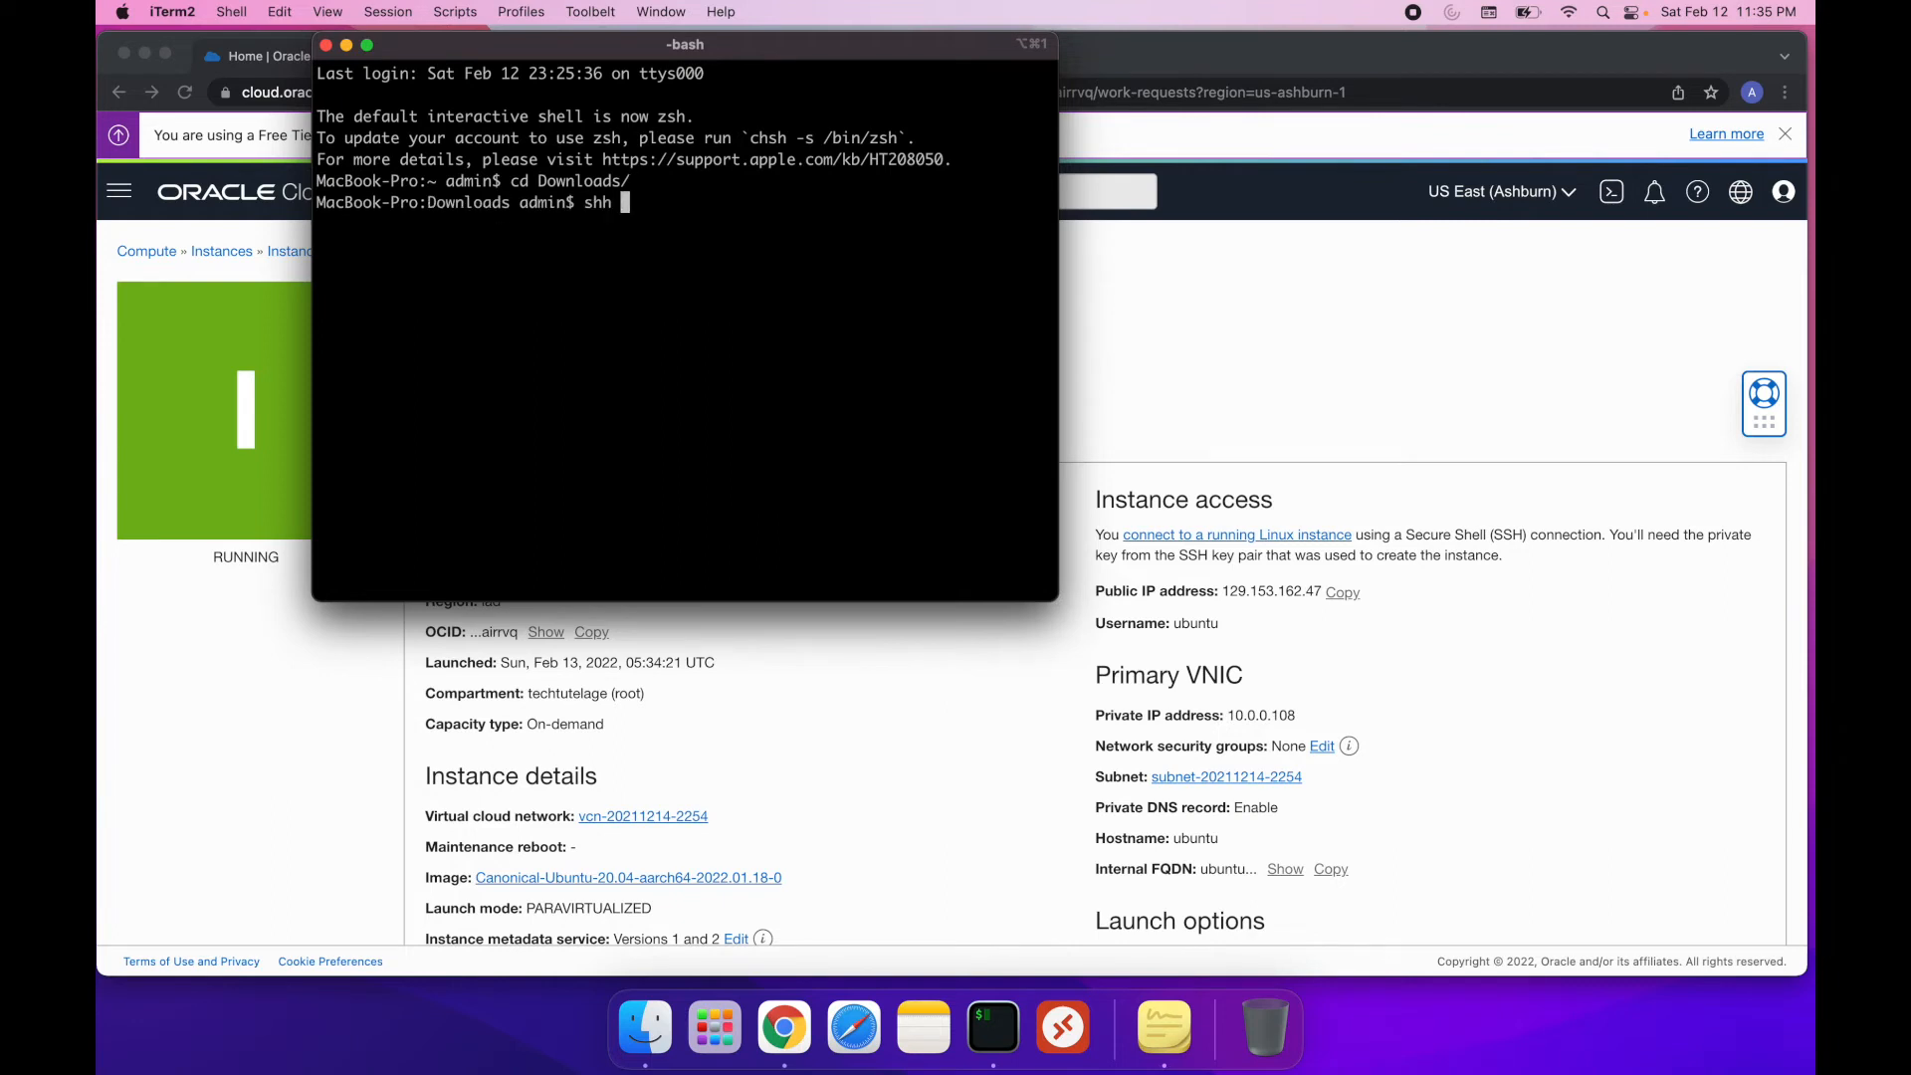
text(-i)
key(Tab)
key(Tab)
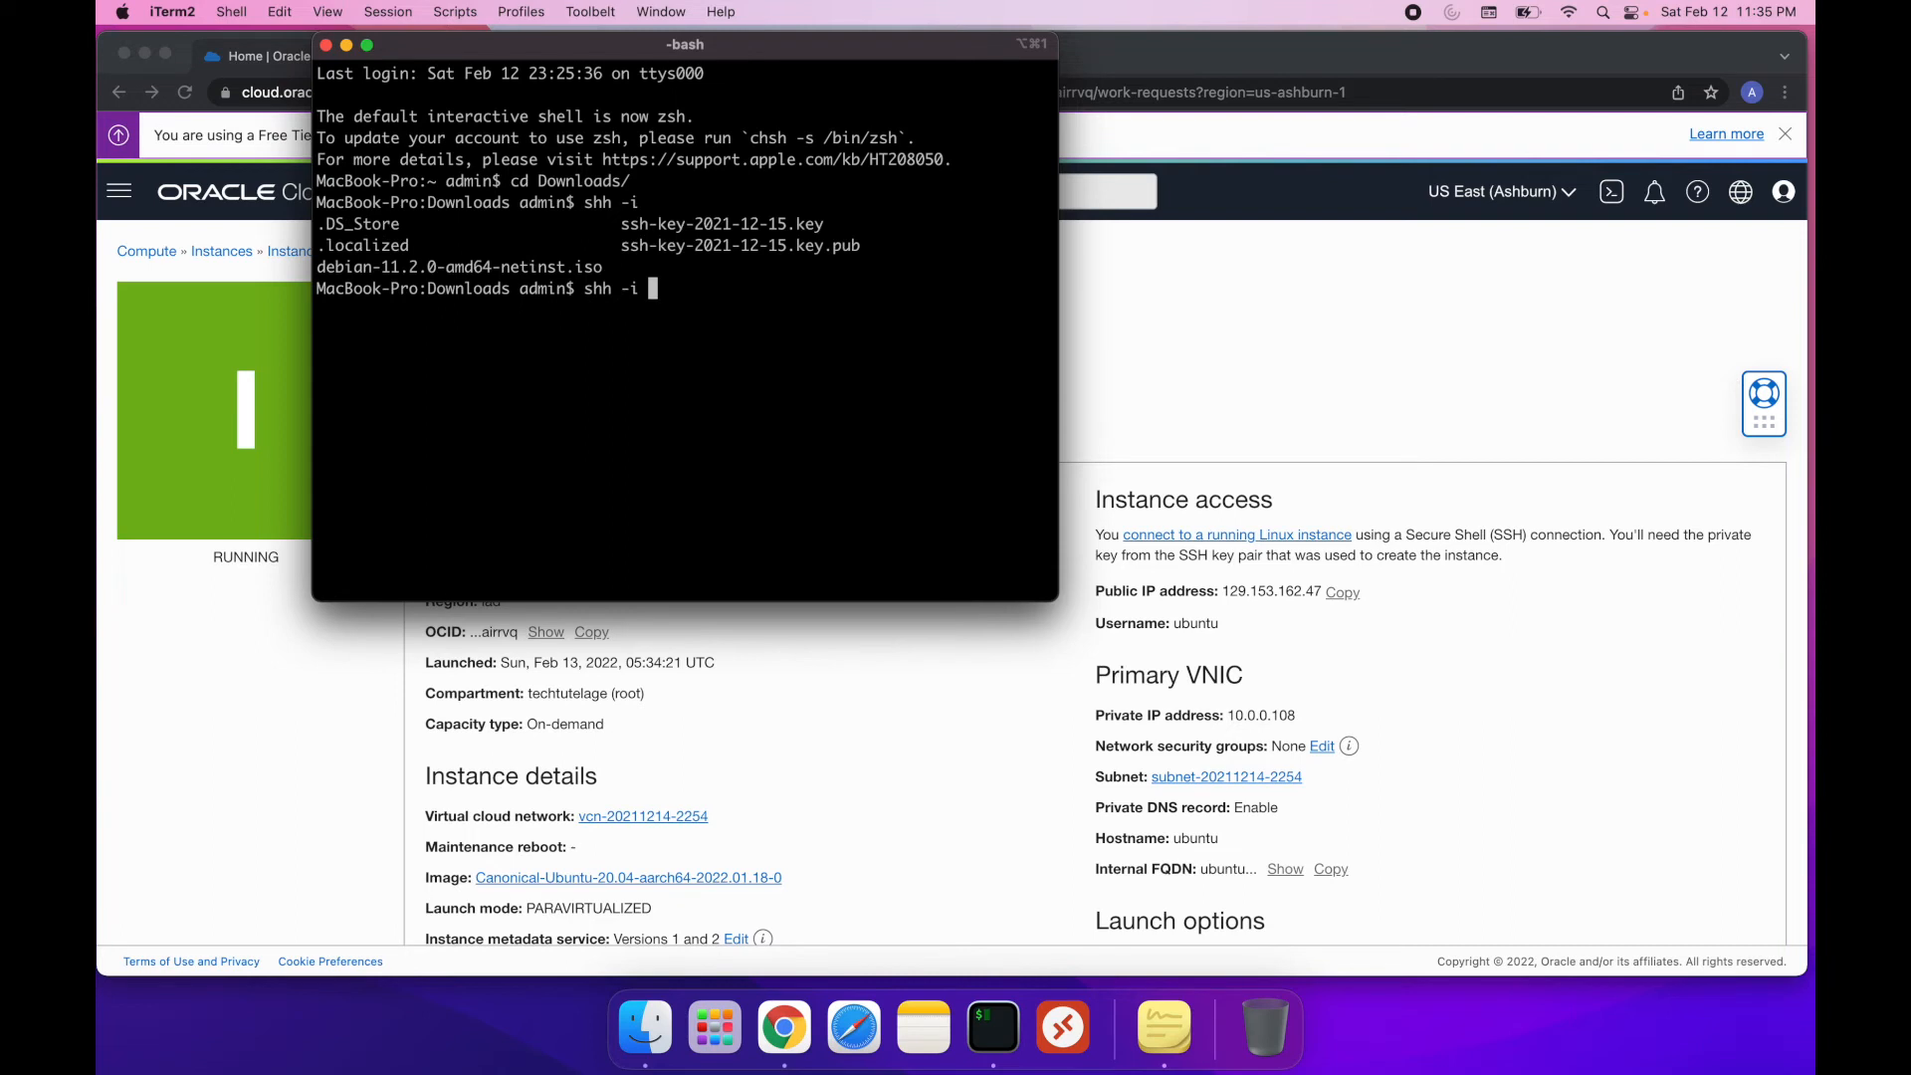
text(s)
key(Tab)
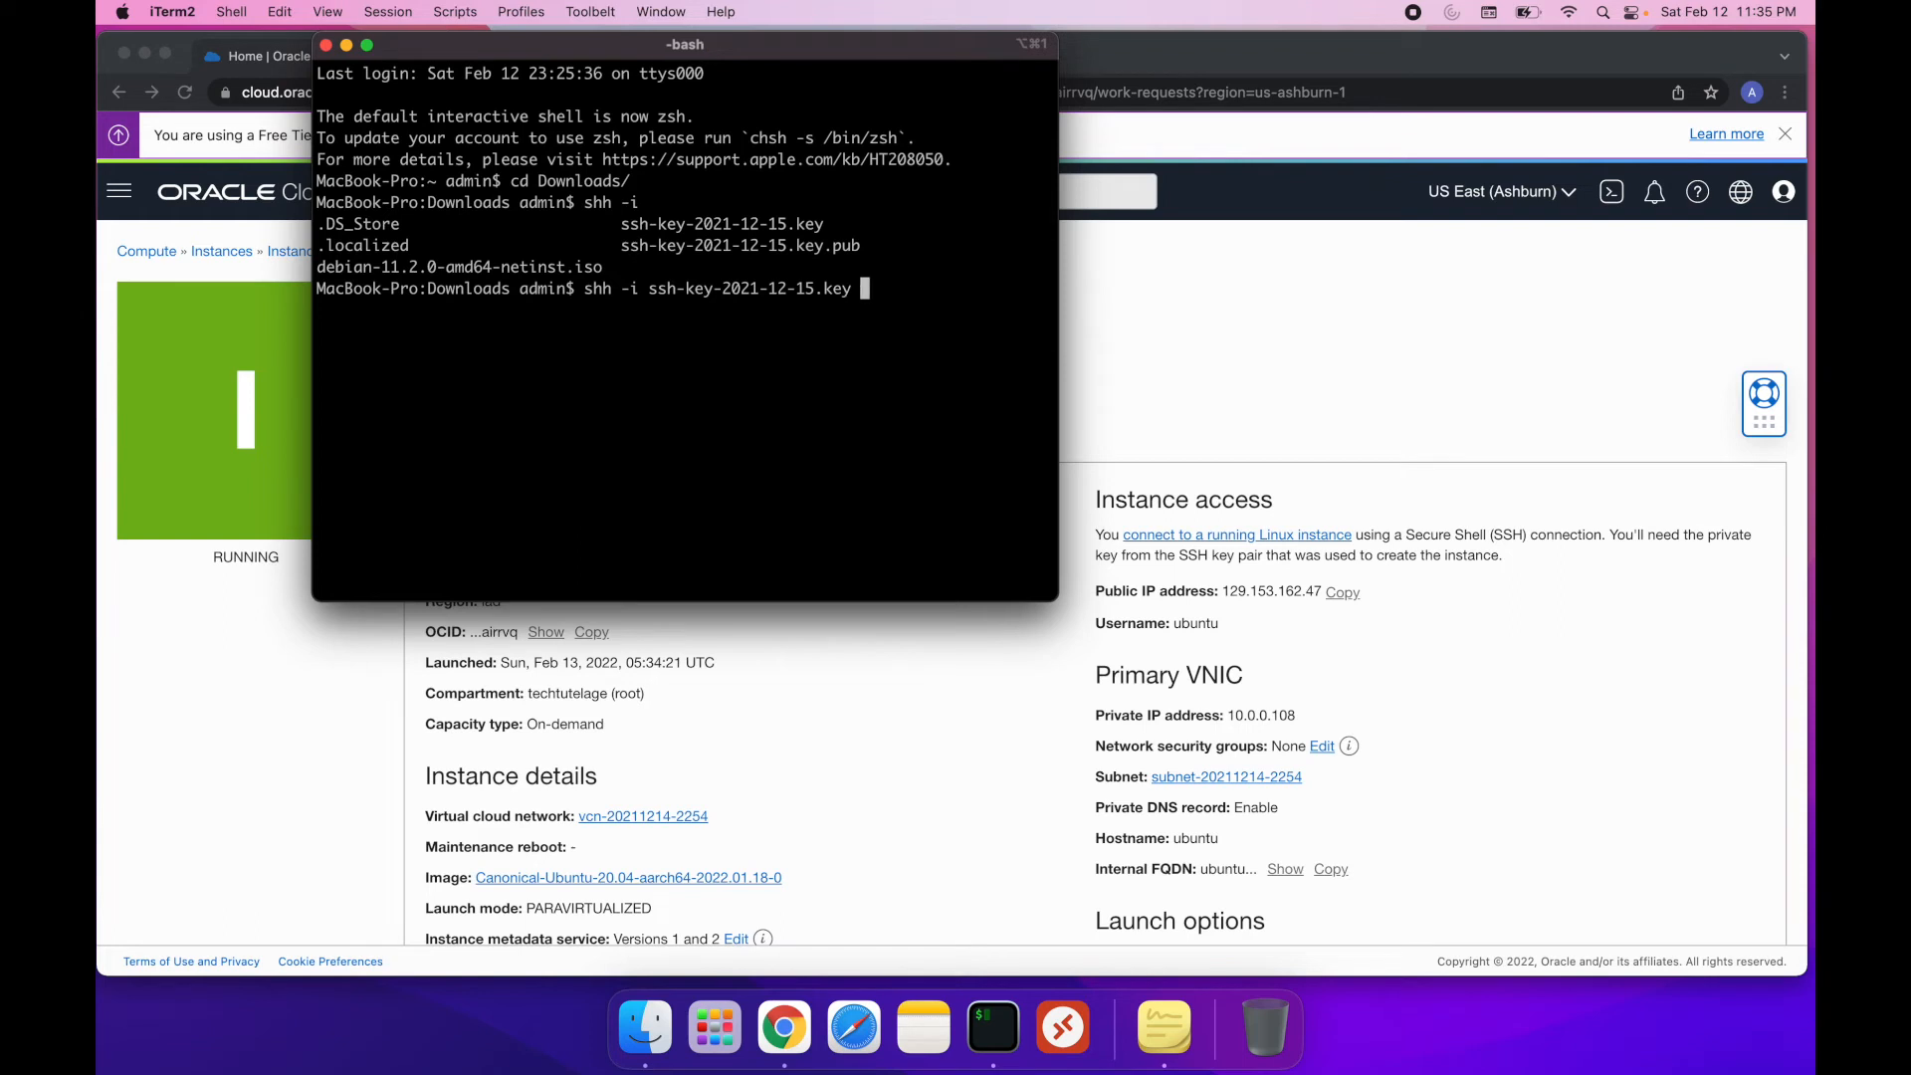
text(ubuntu@129.153.162.47)
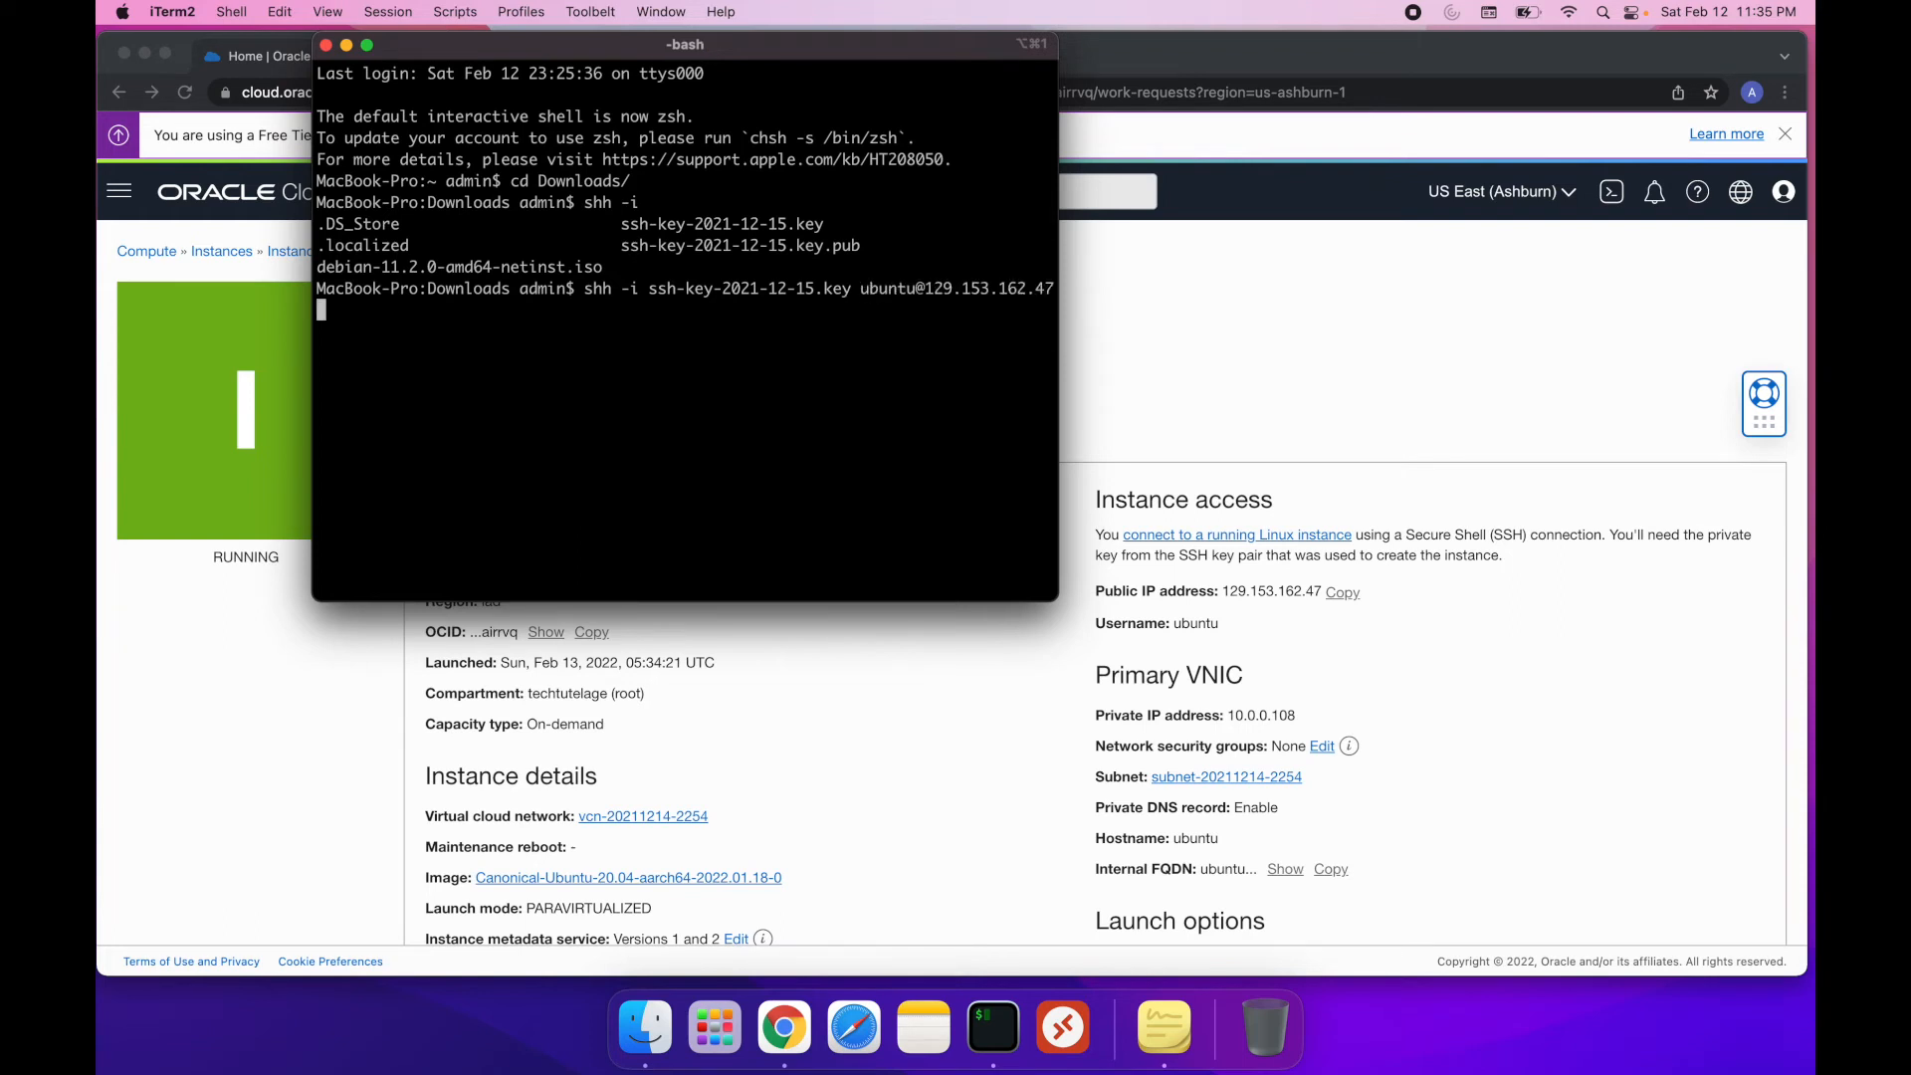
key(Return)
Correct the previous command's name to ssh, run it again and accept the host key with yes
key(Up)
key(Left)
key(Left)
key(Left)
key(Left)
key(Left)
key(ctrl+a)
key(Right)
key(Right)
key(BackSpace)
text(s)
key(Return)
text(yes)
key(Return)
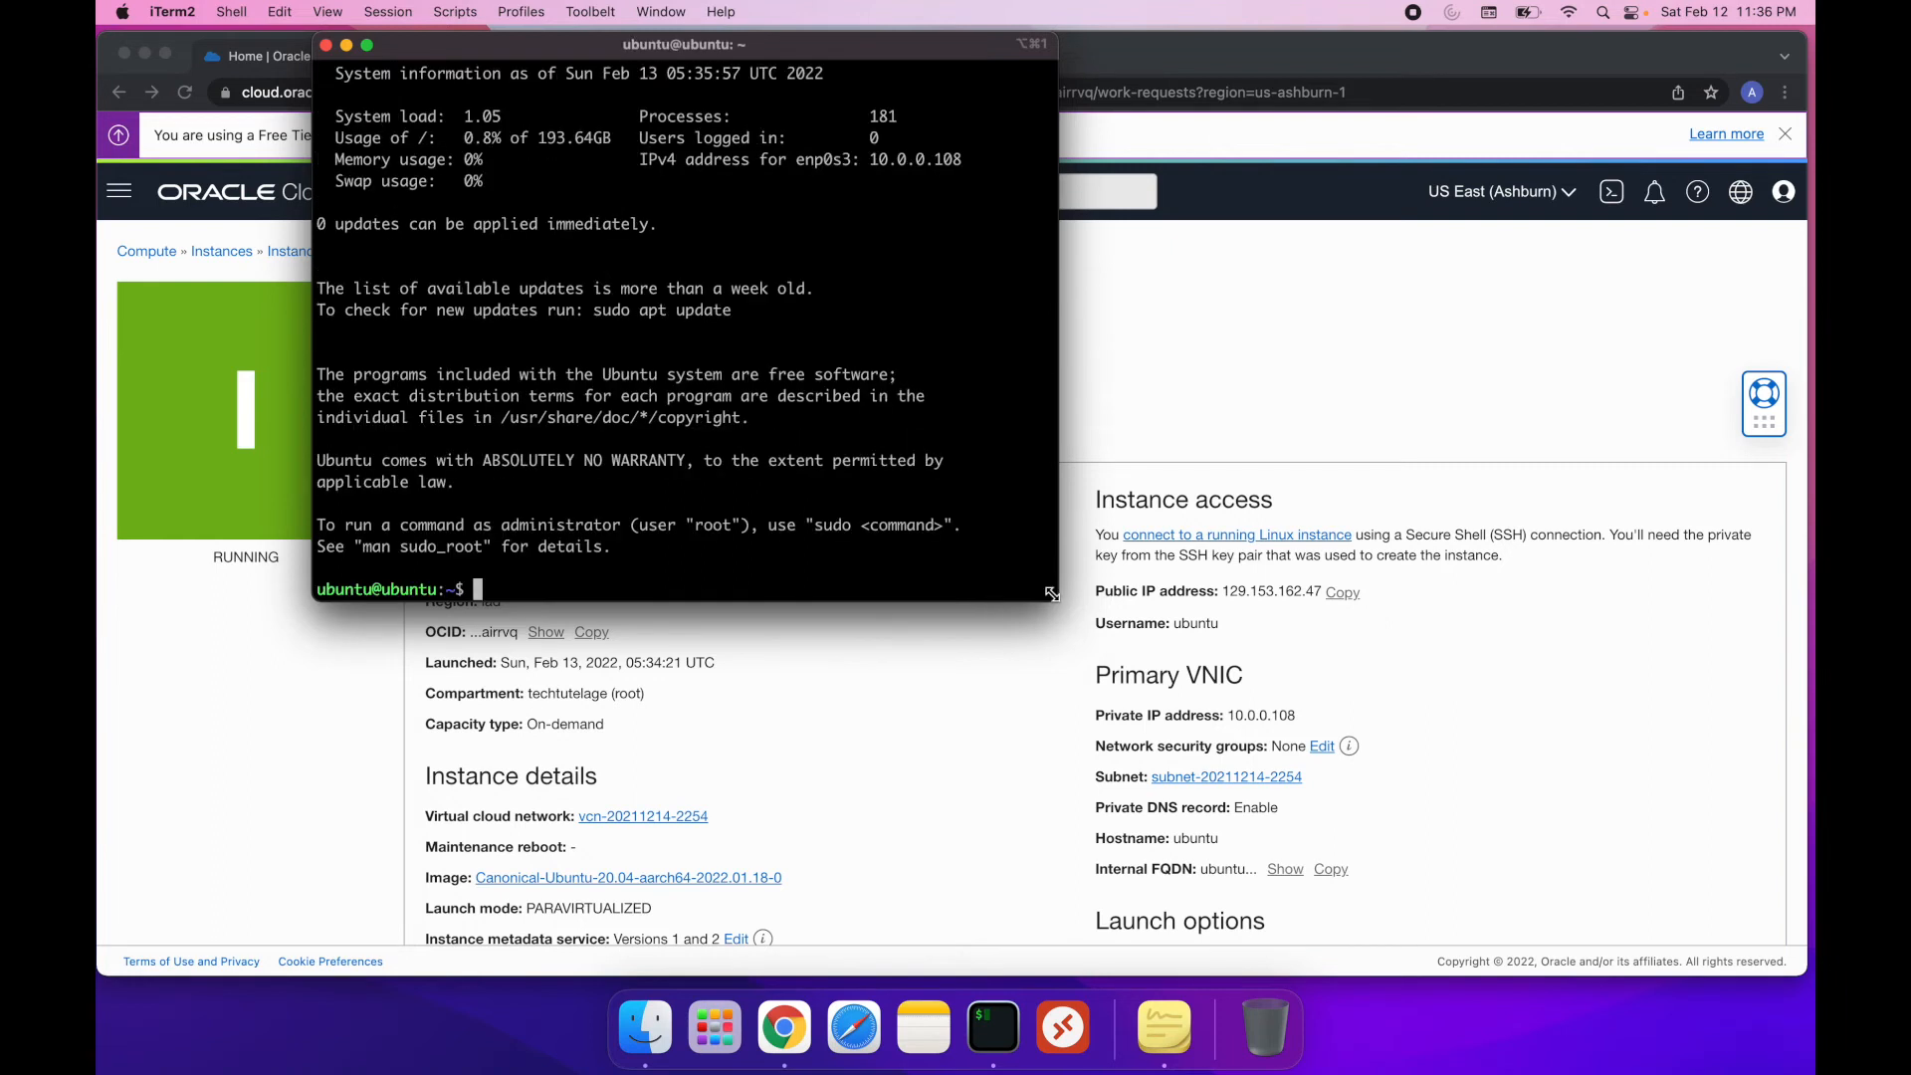
Widen the terminal window and check the instance's total memory with free -h
drag(1056, 601, 1505, 657)
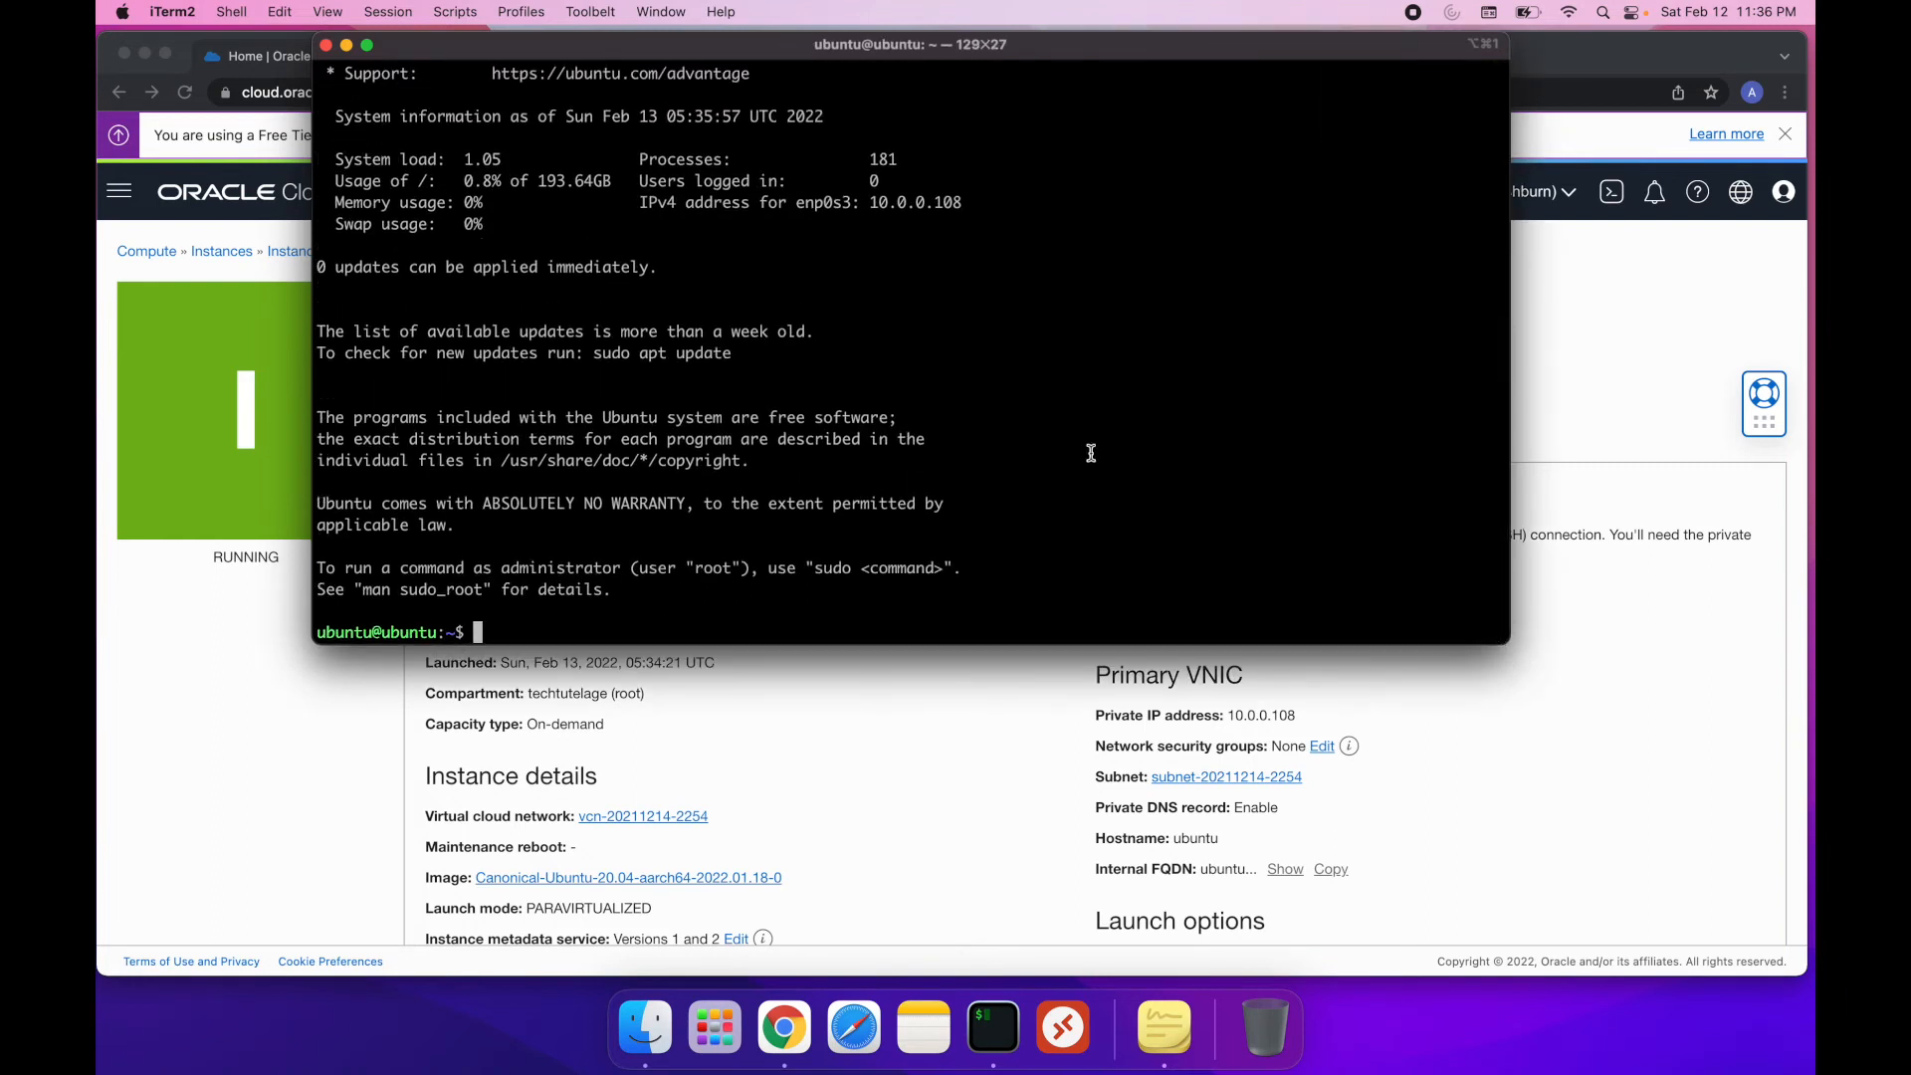
text(free)
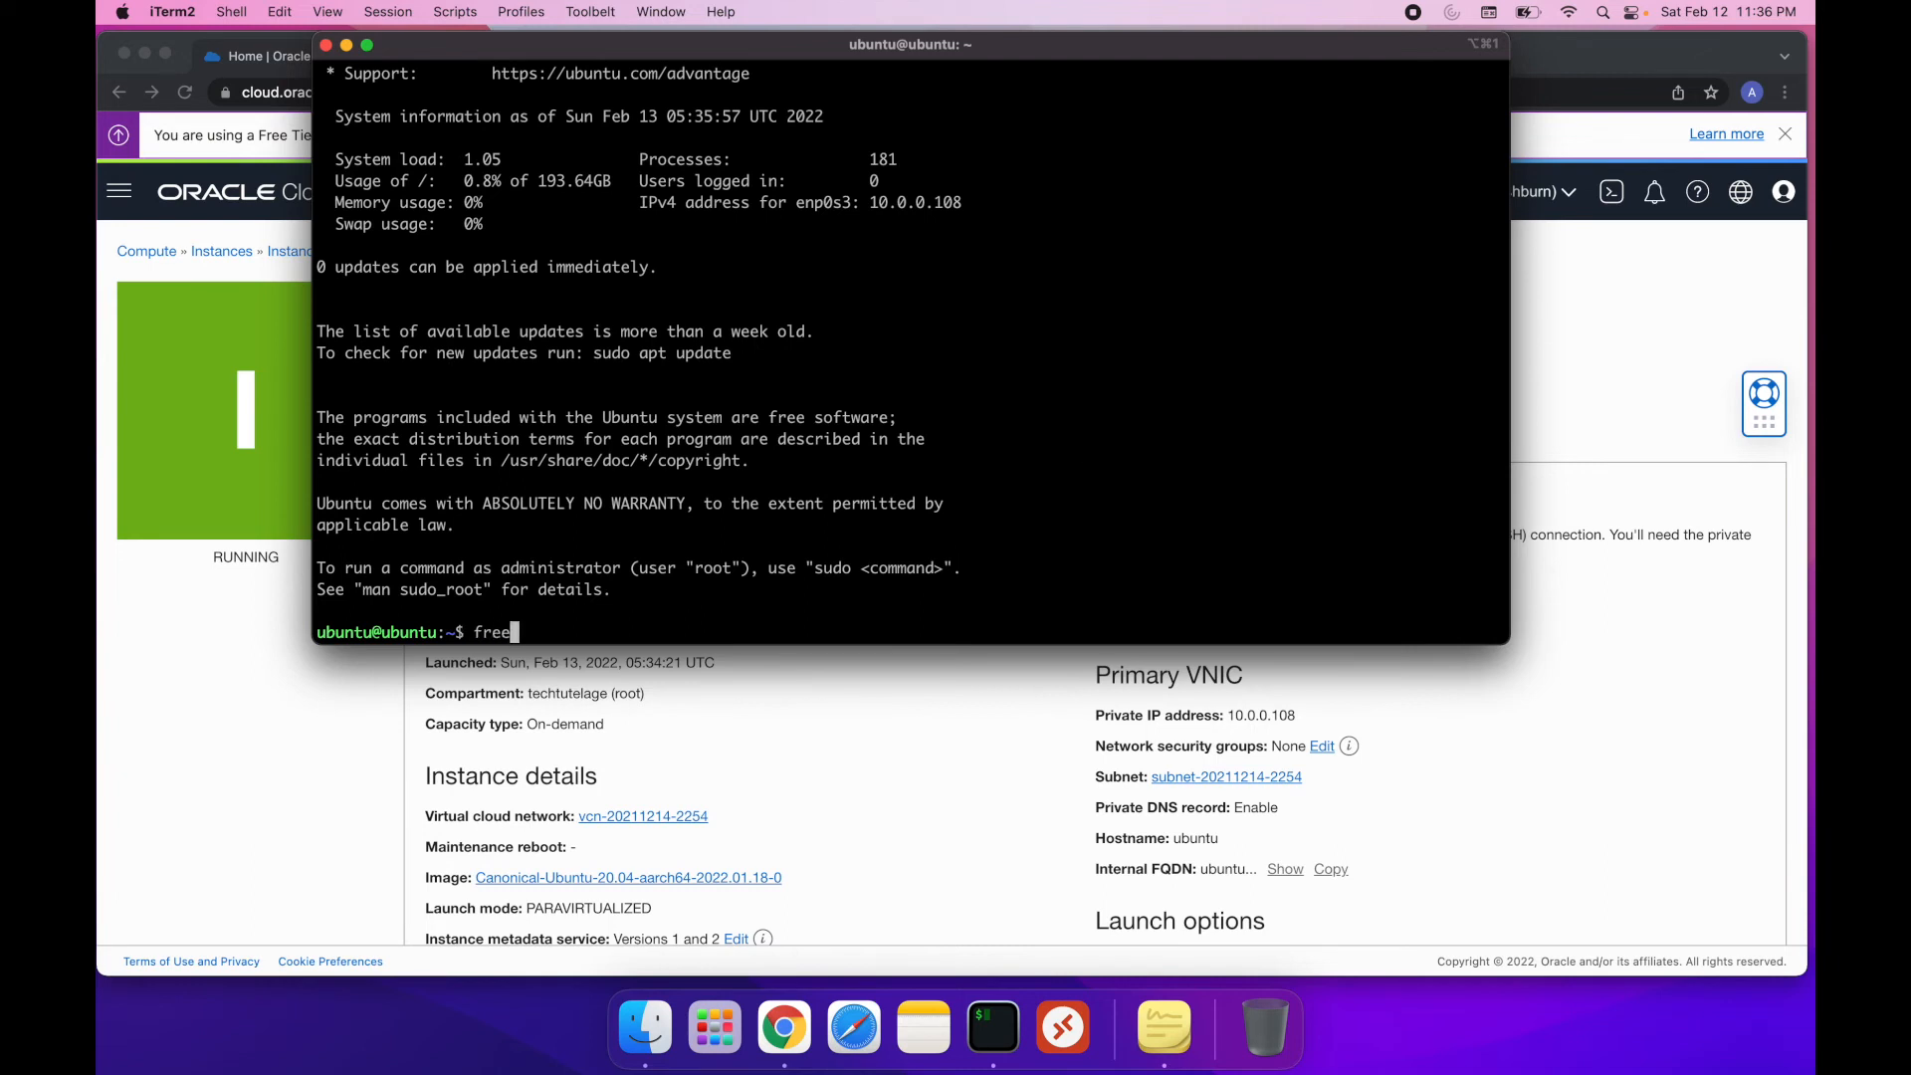
text( -h)
key(Return)
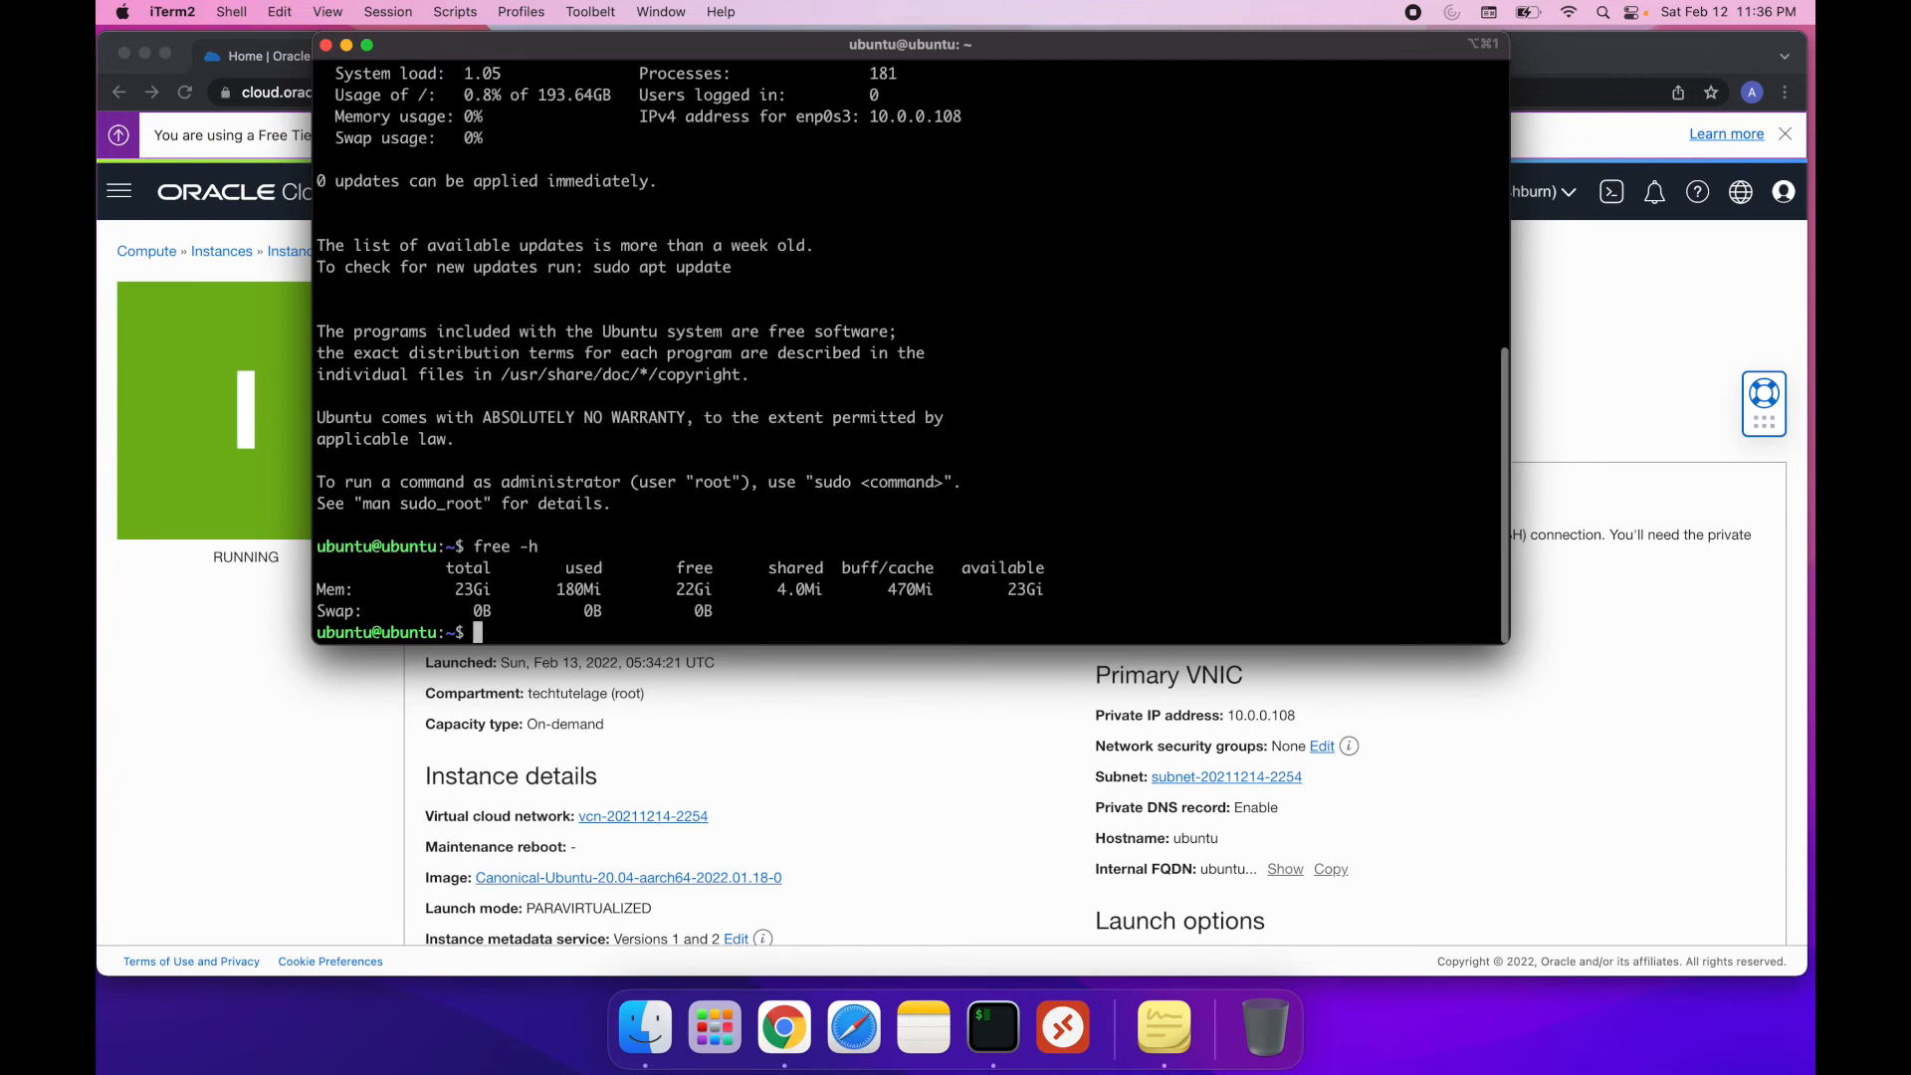
drag(446, 593, 557, 593)
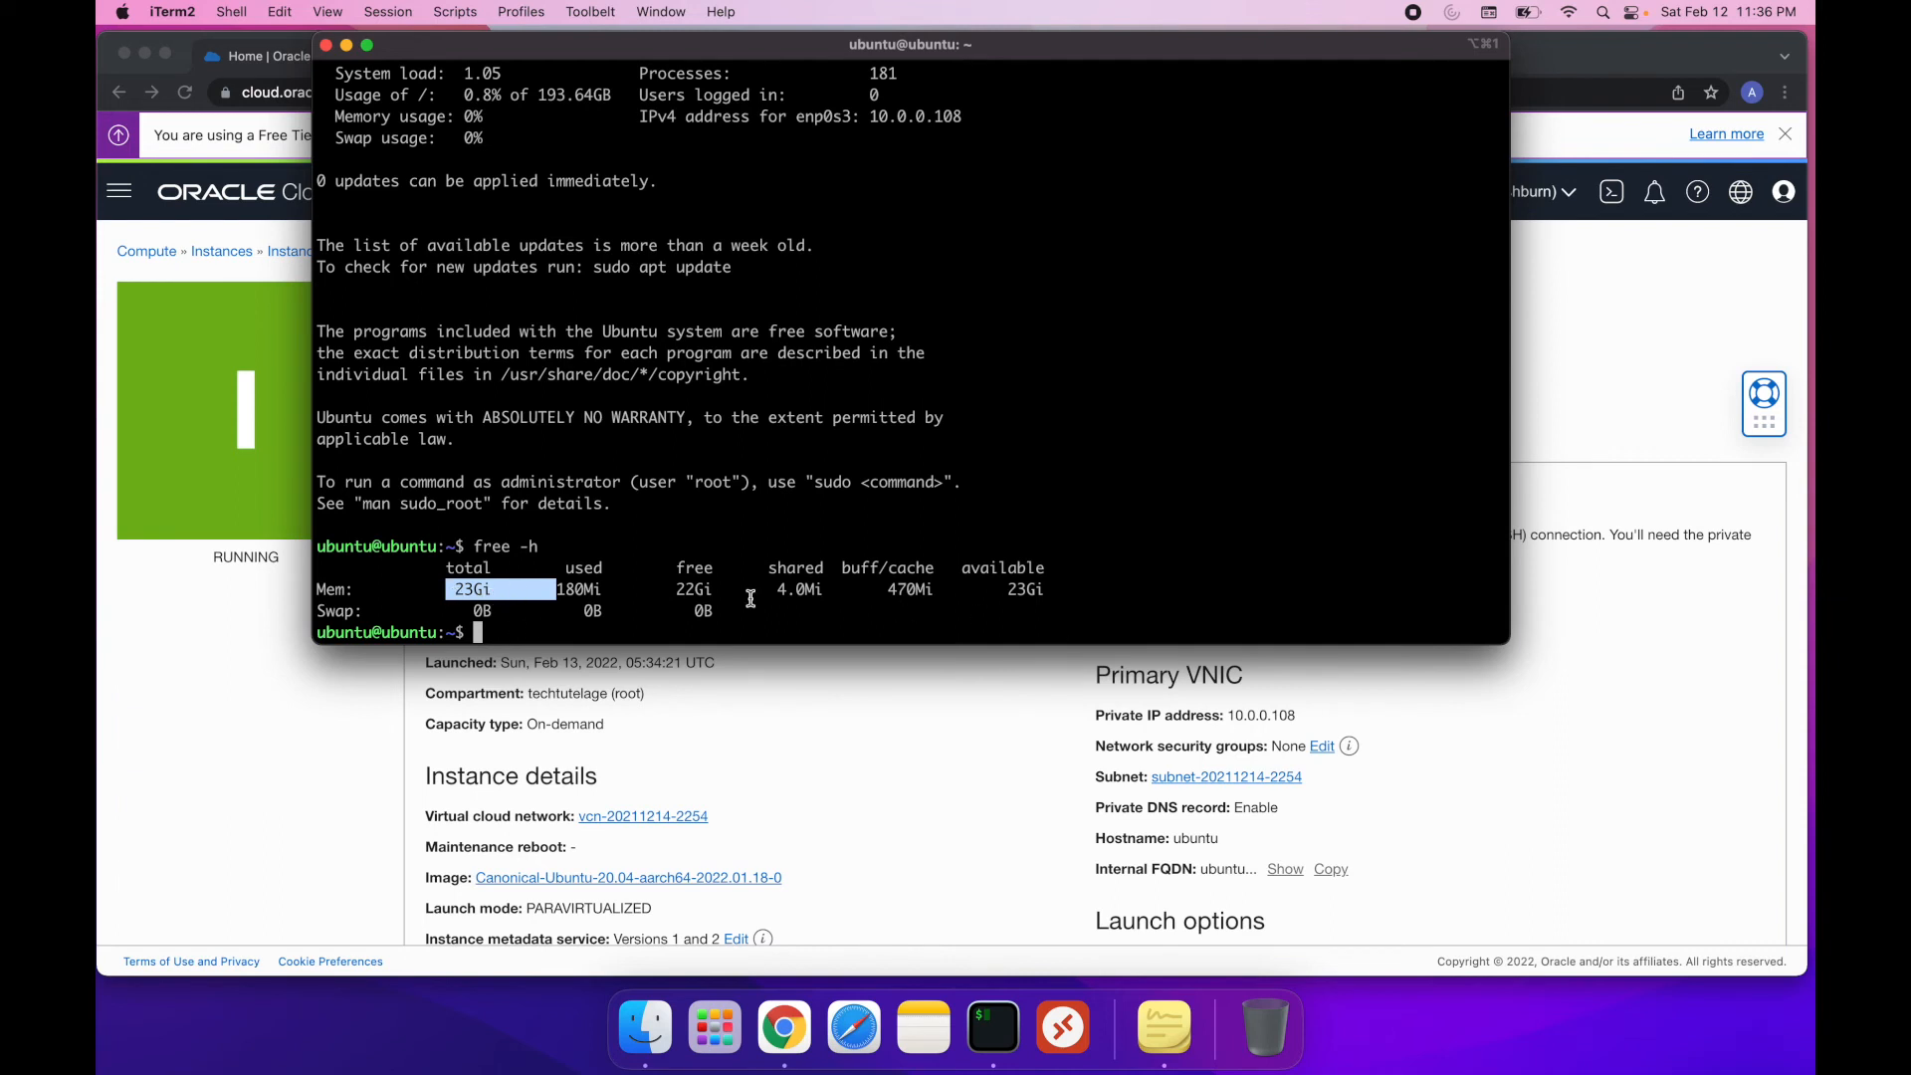
Check the instance's disk space with df -h, looking at the available space on /dev/sda1
text(df -h)
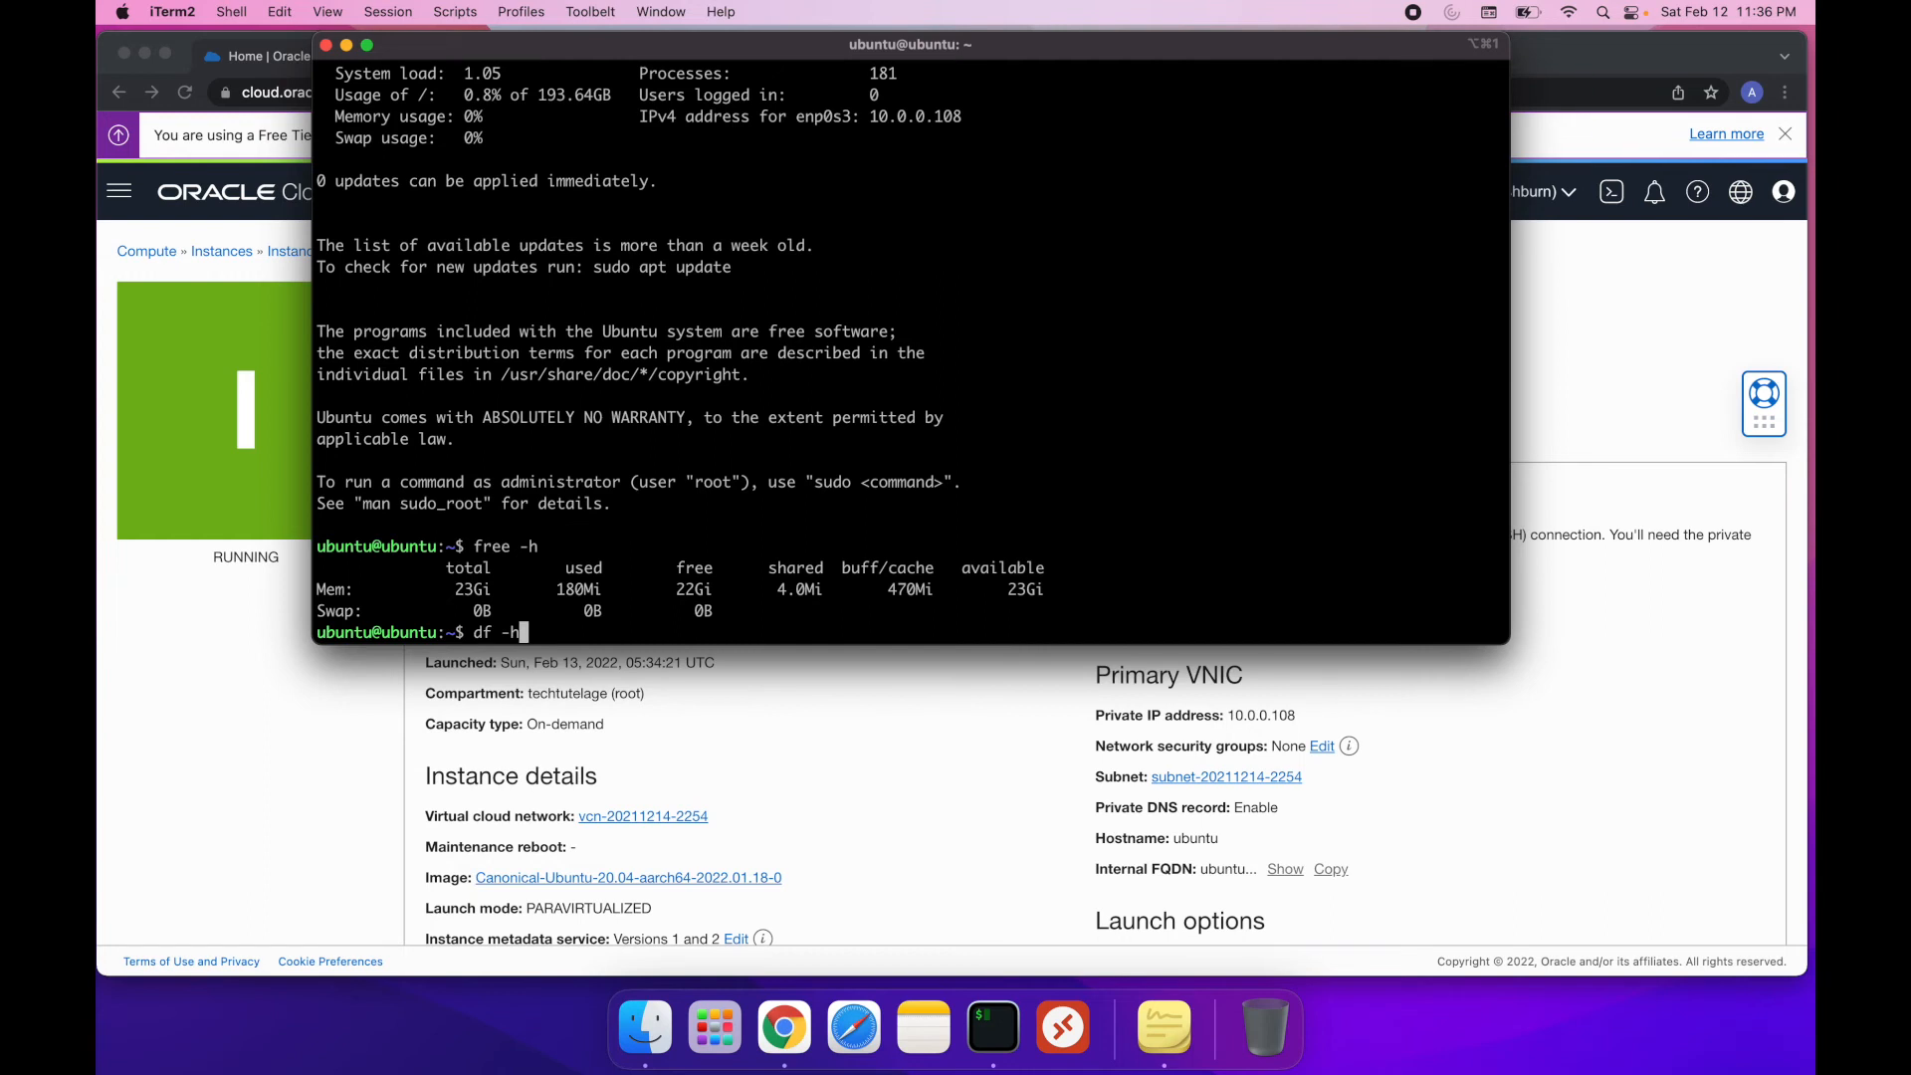
key(Return)
drag(574, 395, 615, 395)
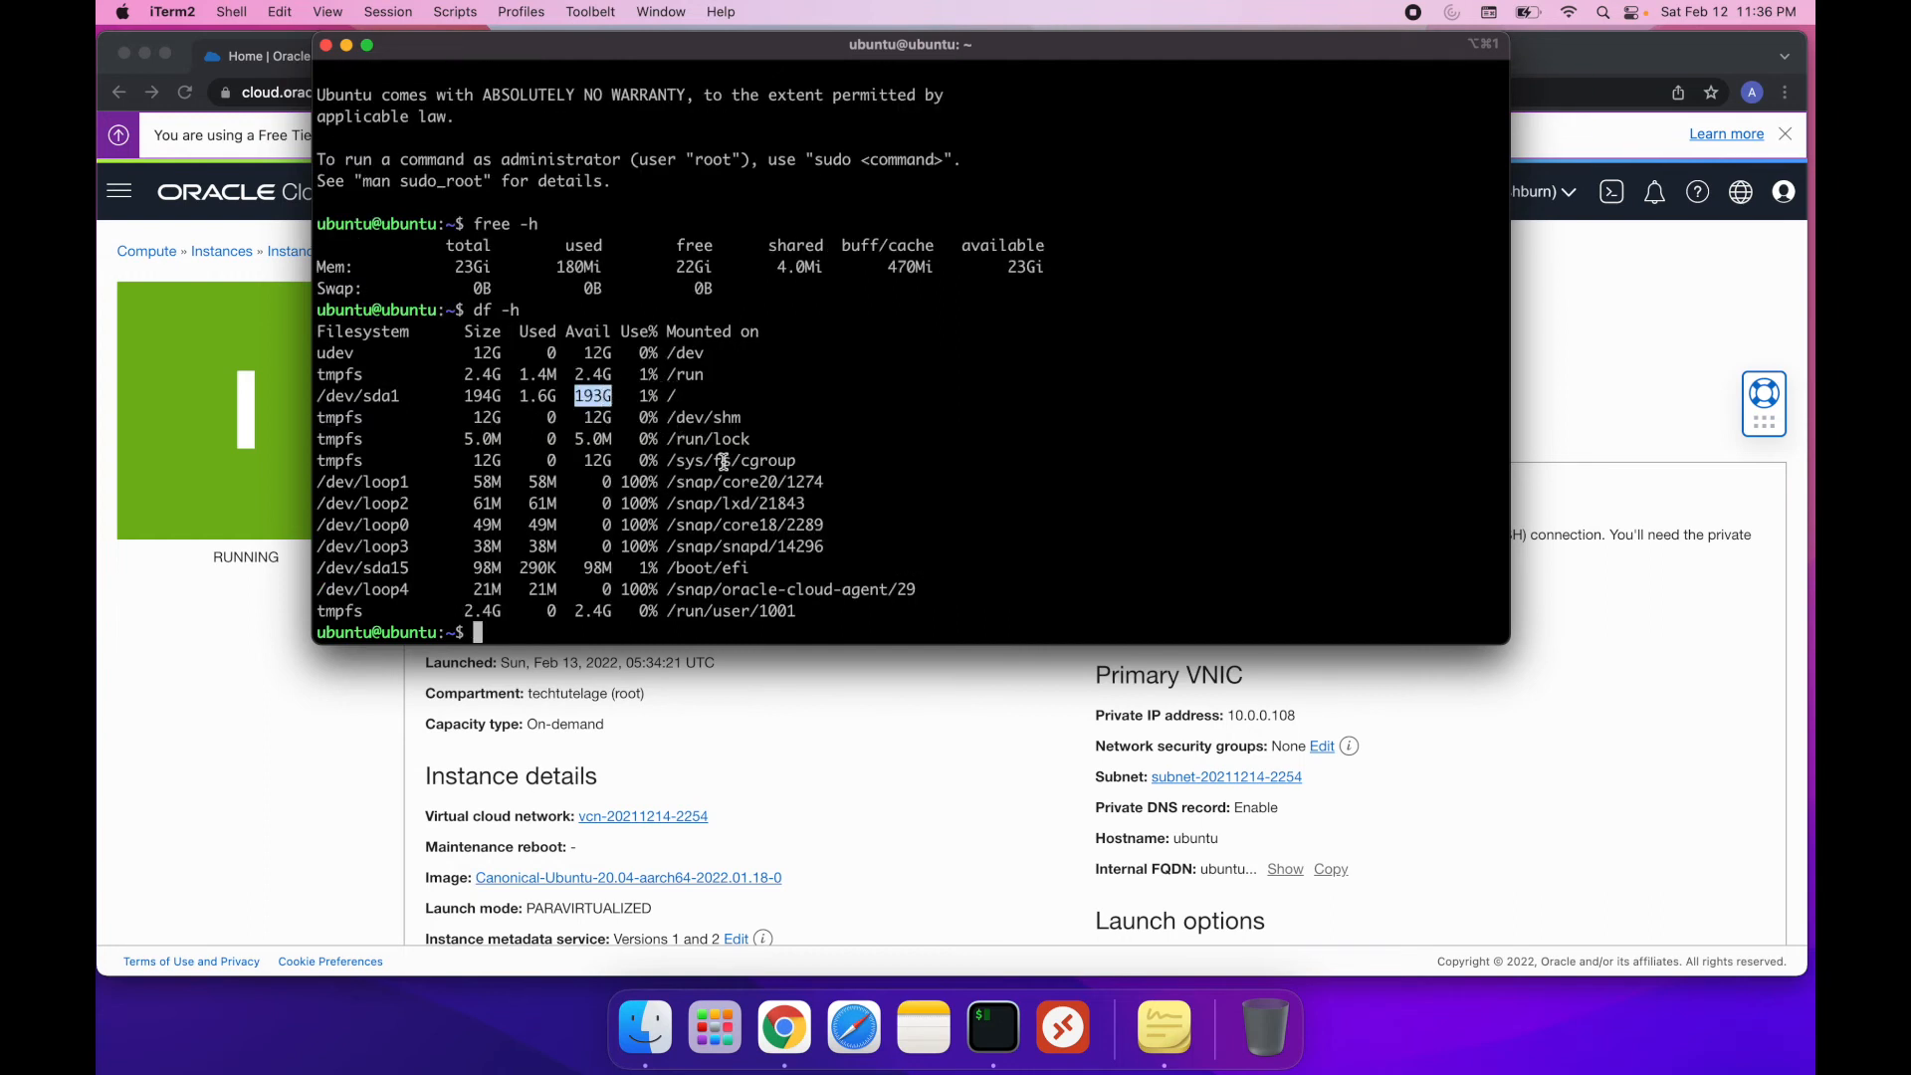
drag(714, 60, 1015, 263)
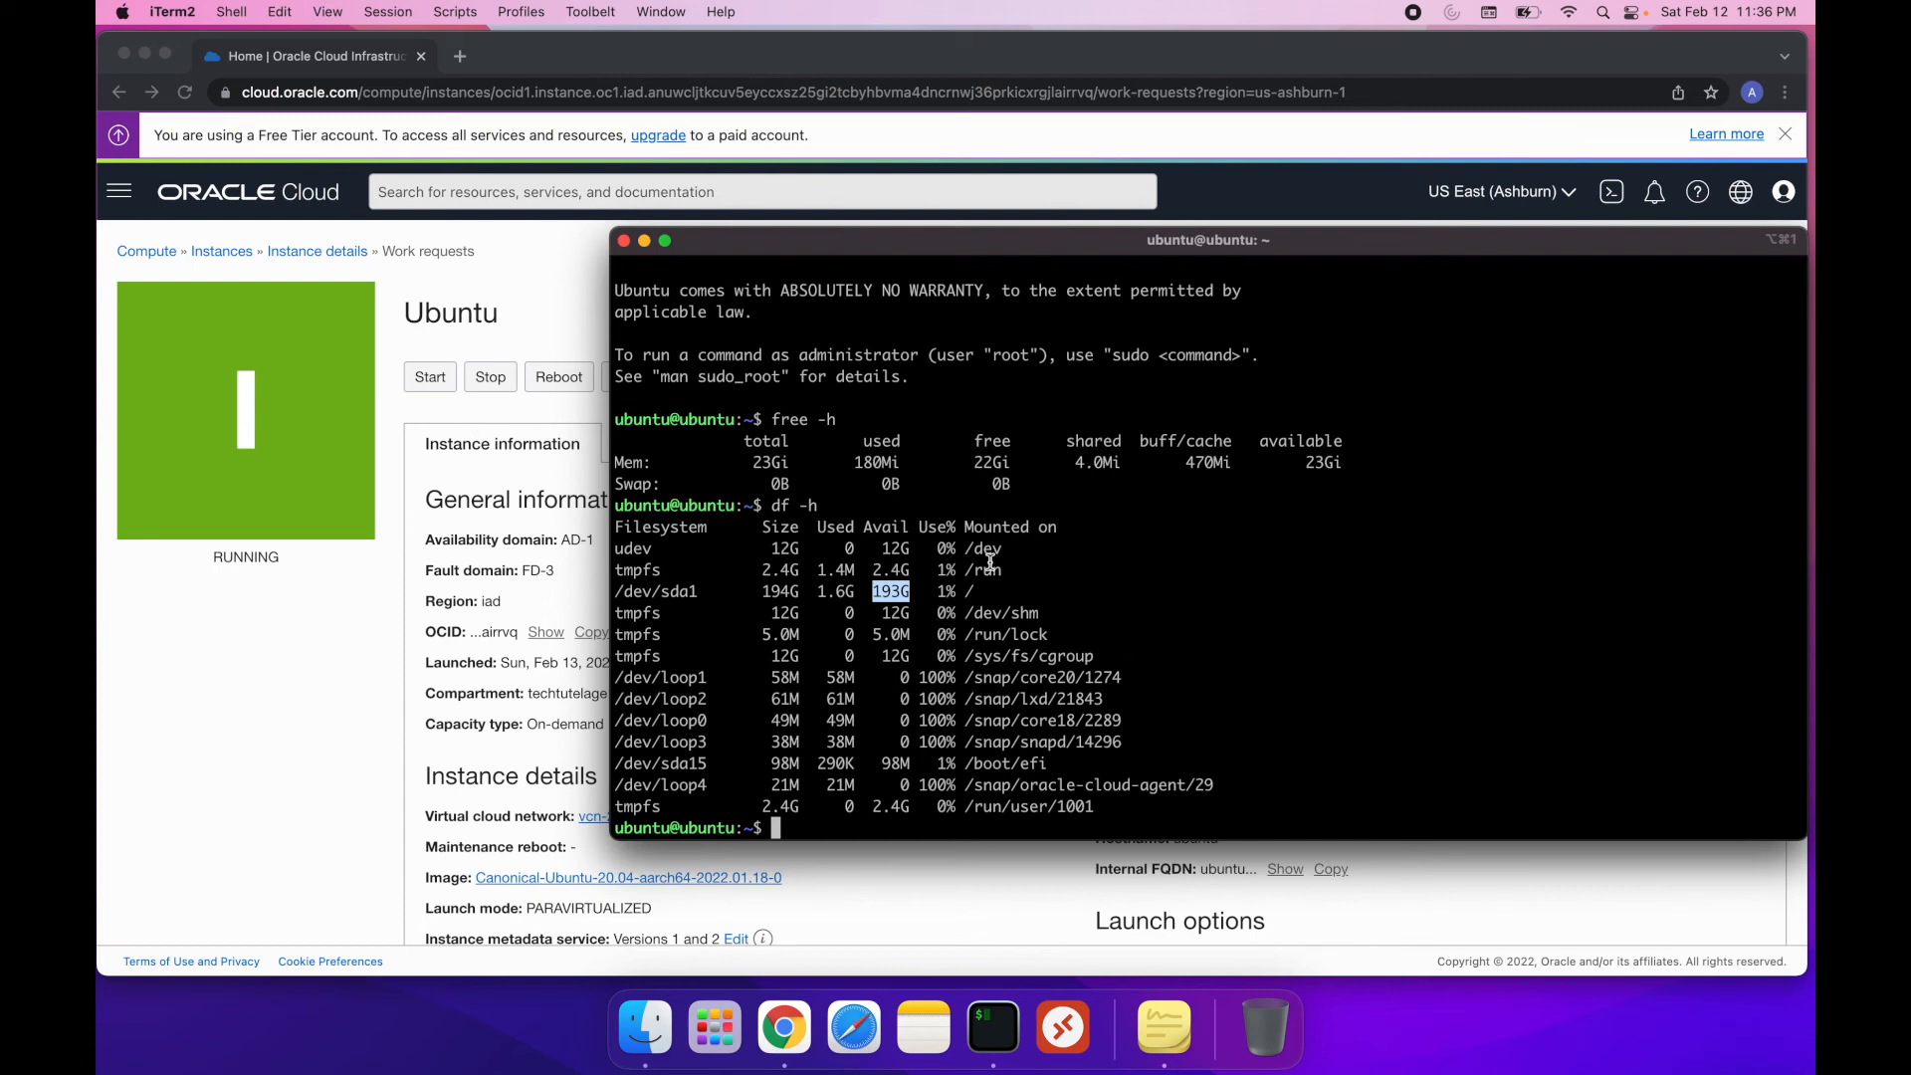
drag(810, 245, 639, 261)
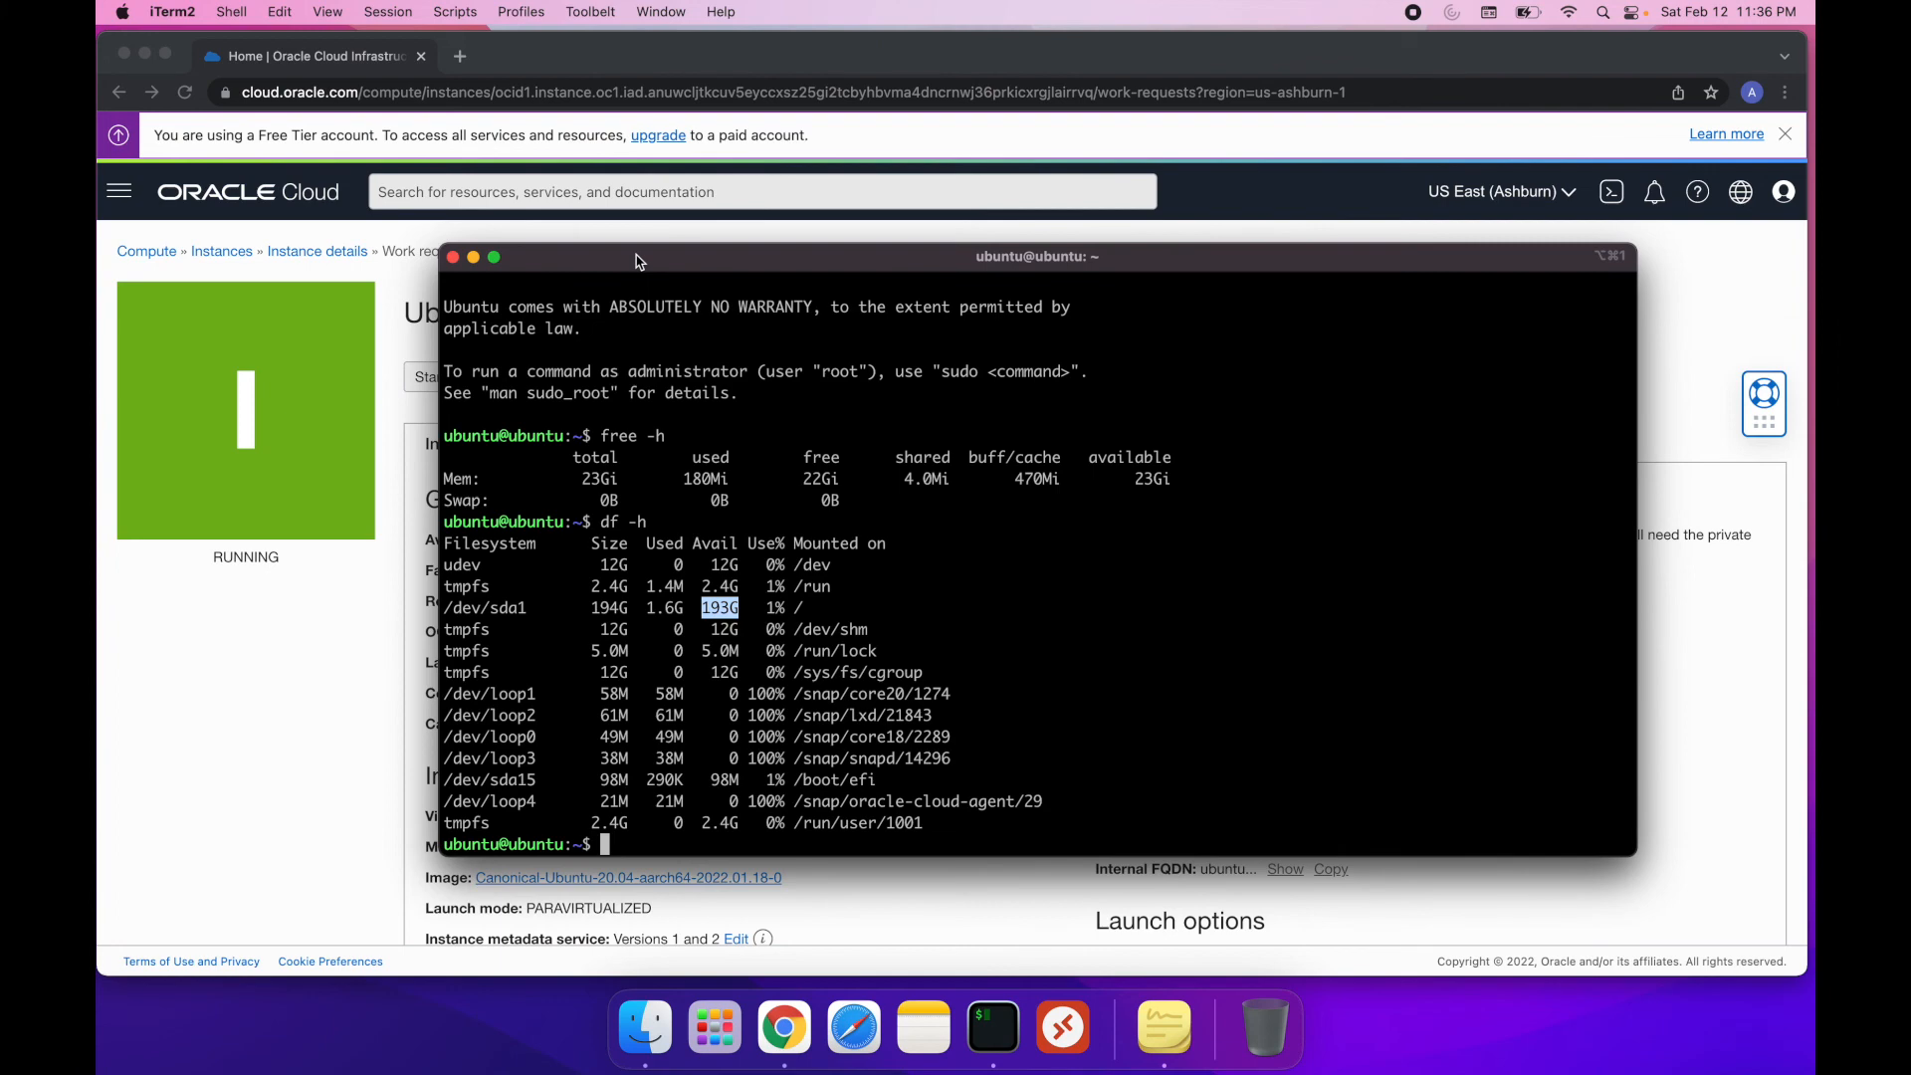
drag(651, 267, 862, 192)
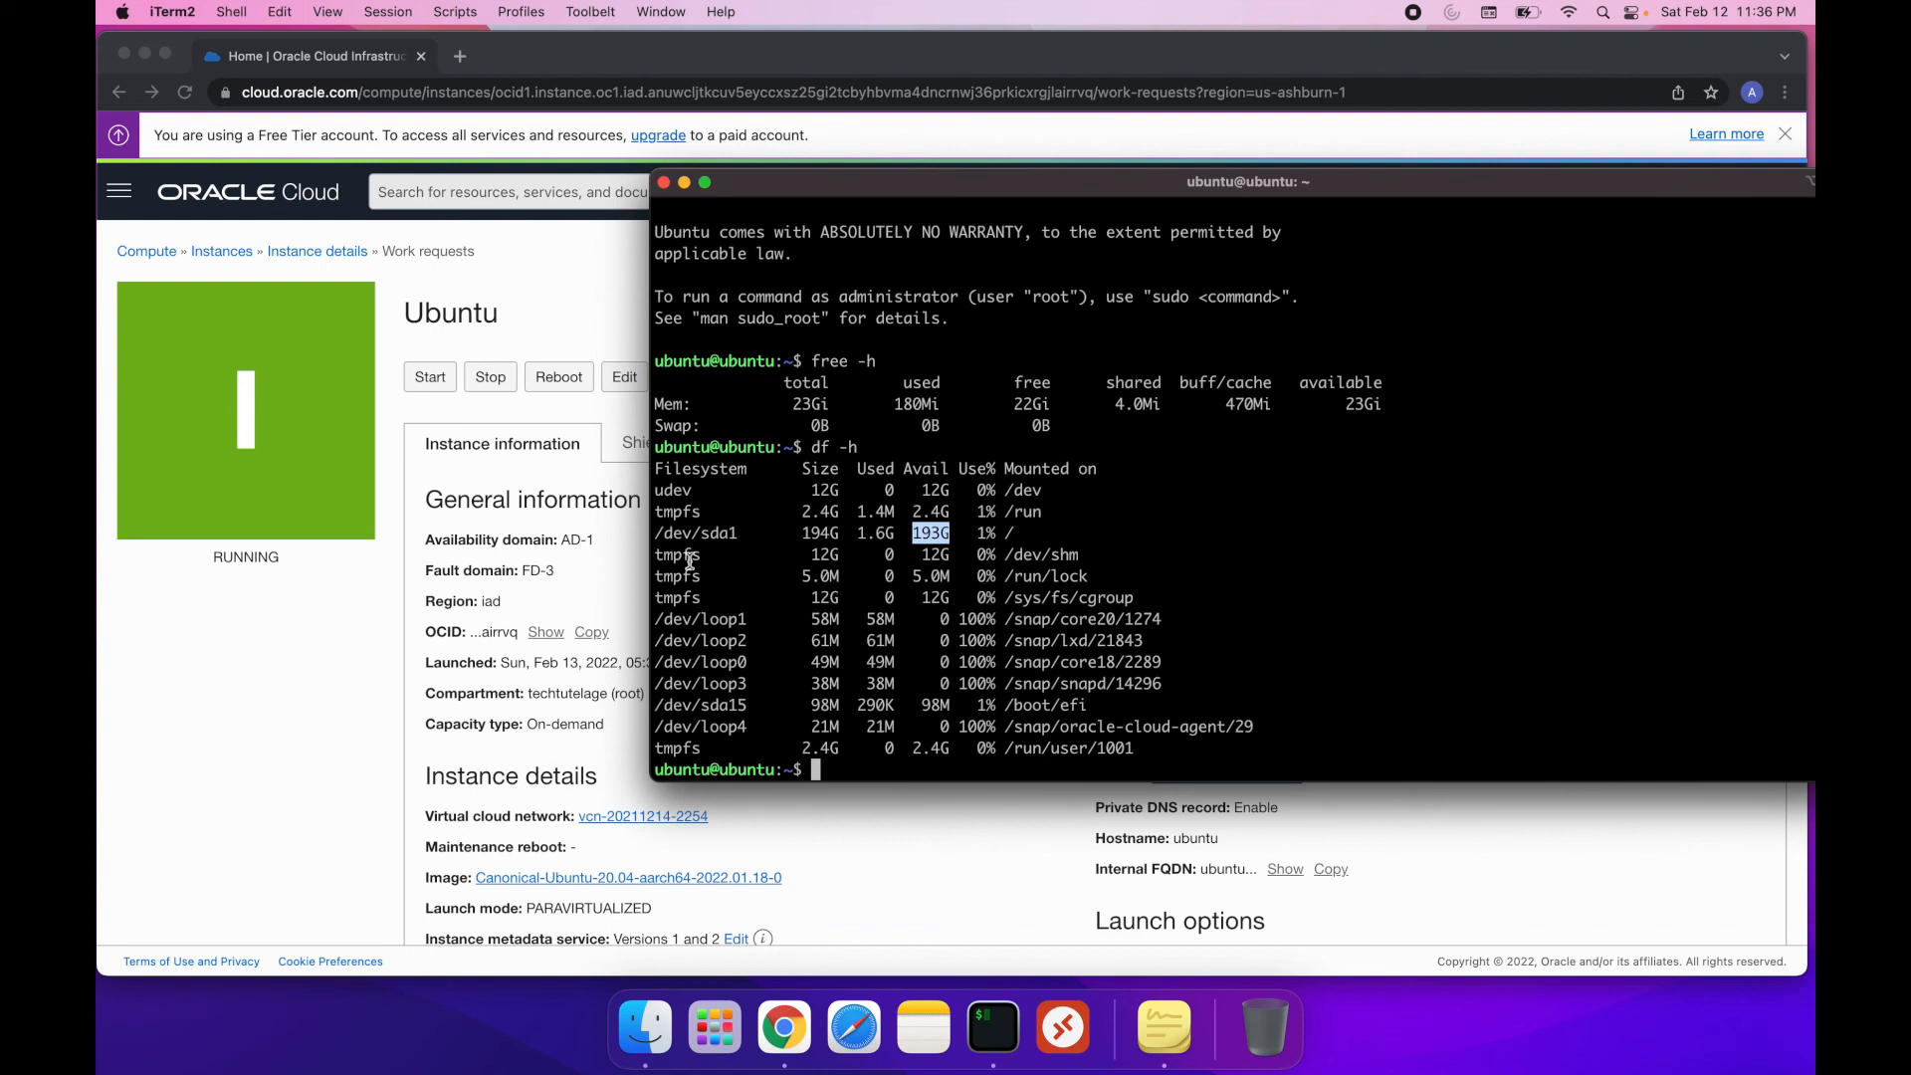
drag(1165, 186, 937, 241)
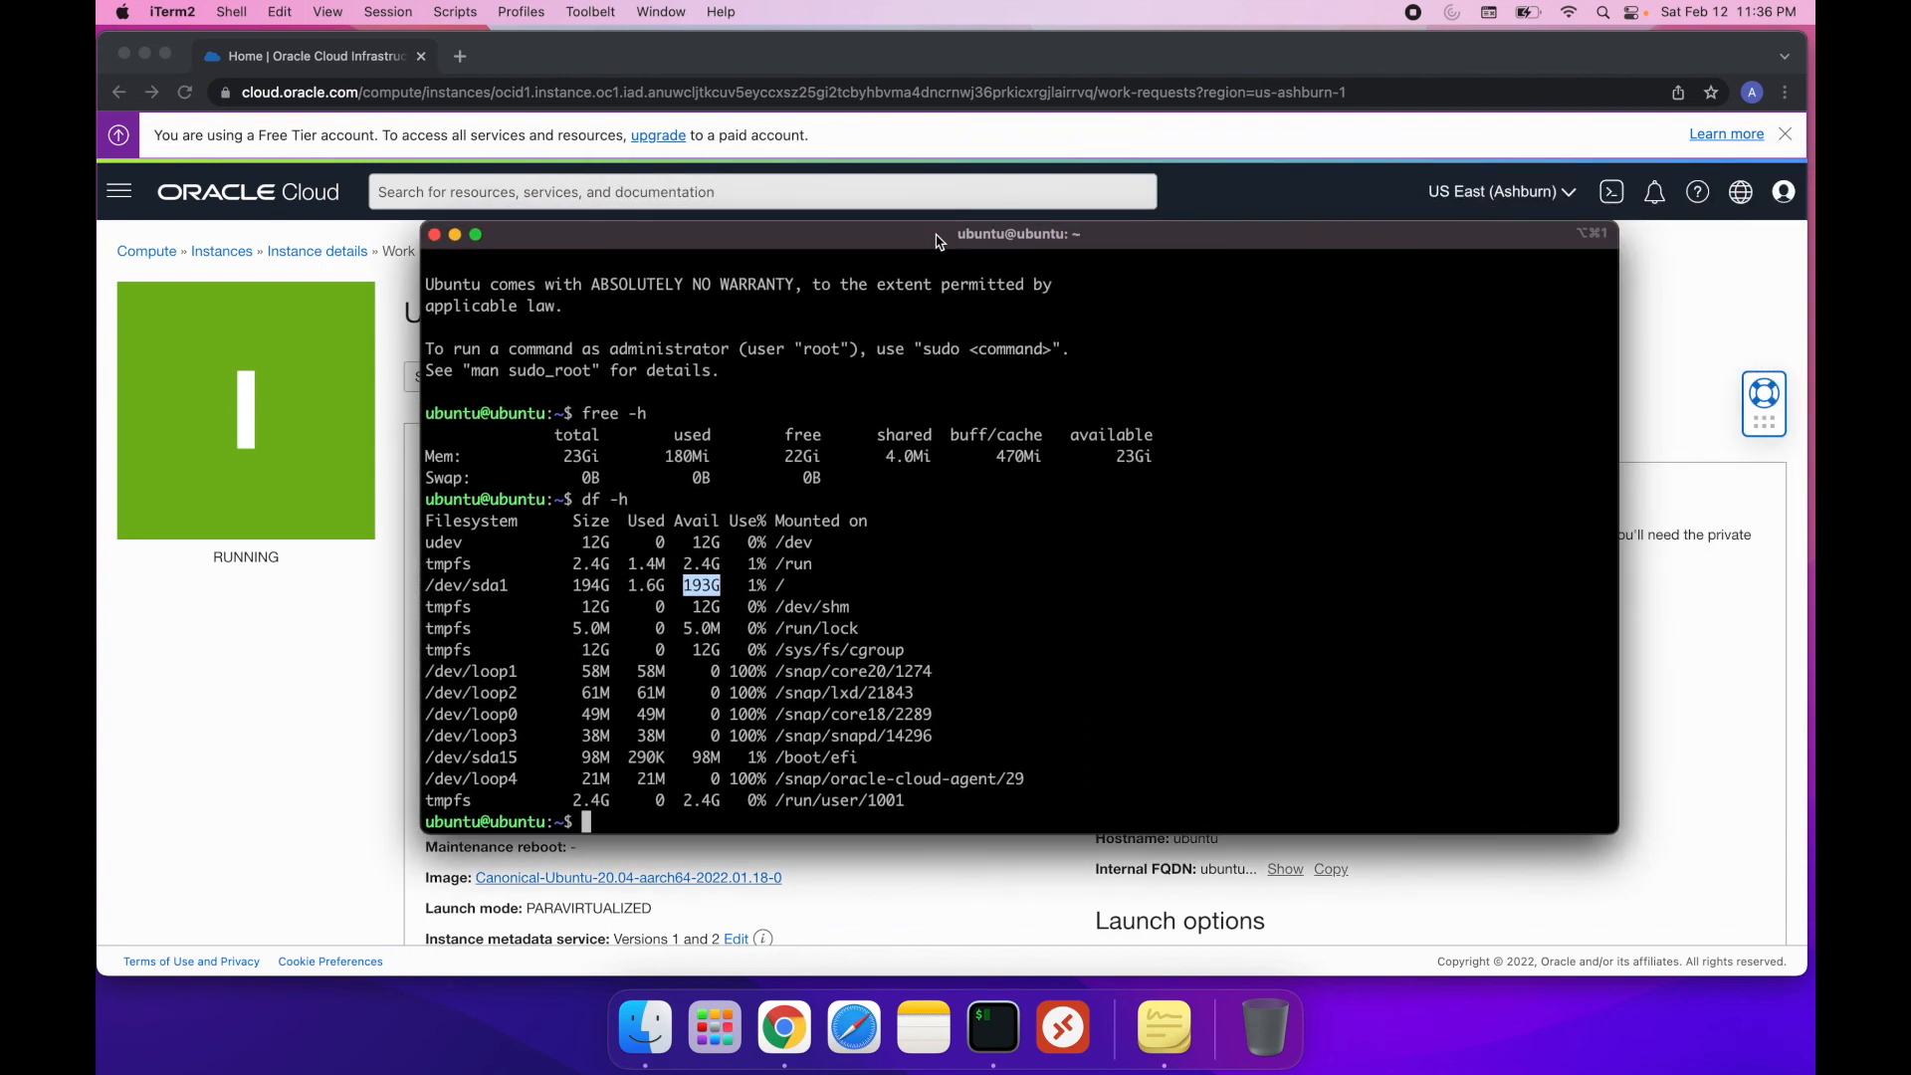